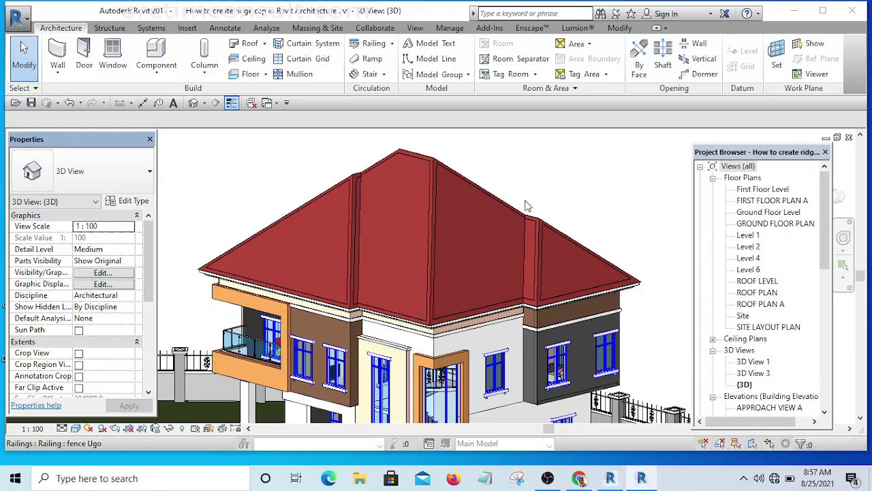
# Step: Look over the roof in 3D, then open the APPROACH VIEW A elevation
pyautogui.scroll(5, 355, 235)
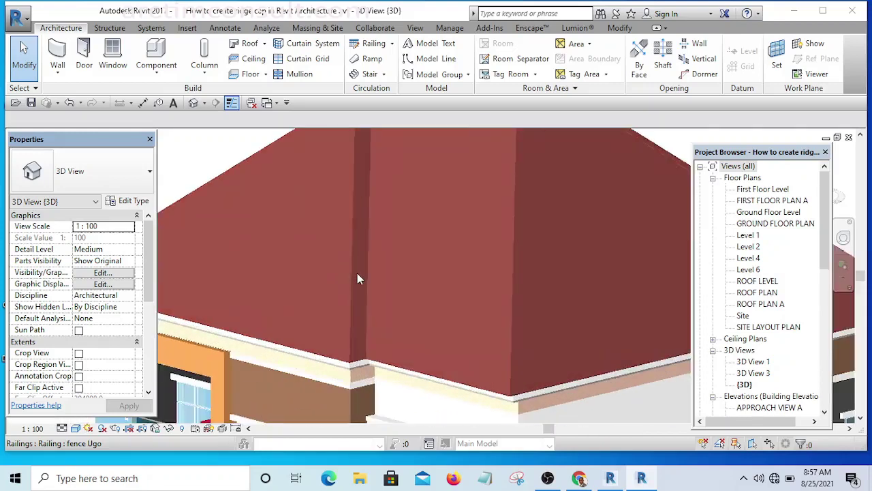
pyautogui.scroll(-5, 365, 310)
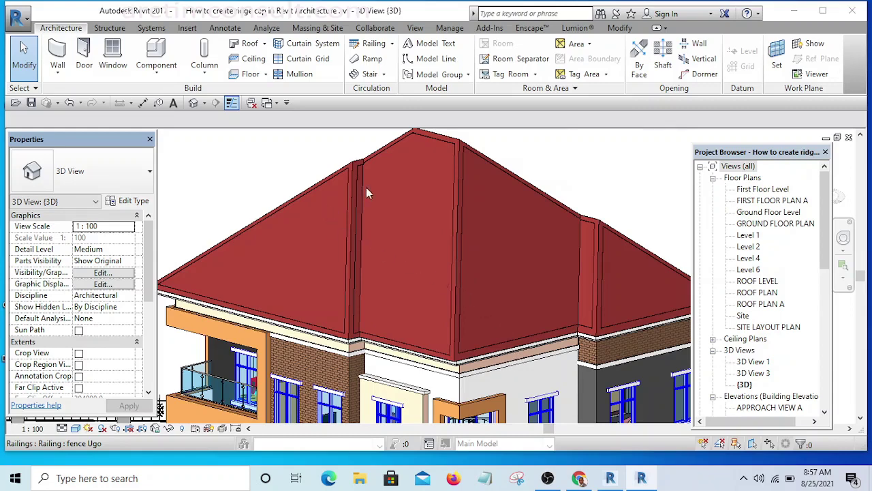
pyautogui.keyDown('shift'); pyautogui.moveTo(613, 225); pyautogui.dragTo(532, 307, button='middle'); pyautogui.keyUp('shift')
pyautogui.scroll(-3, 600, 193)
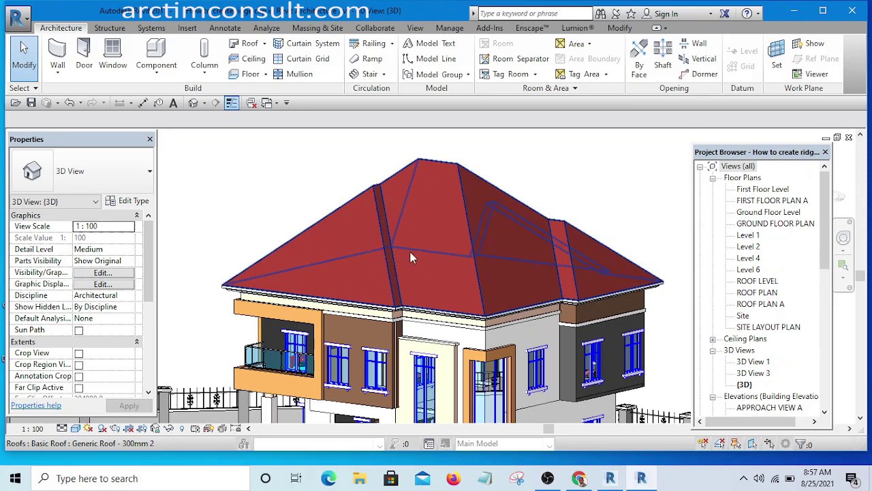
pyautogui.scroll(2, 399, 181)
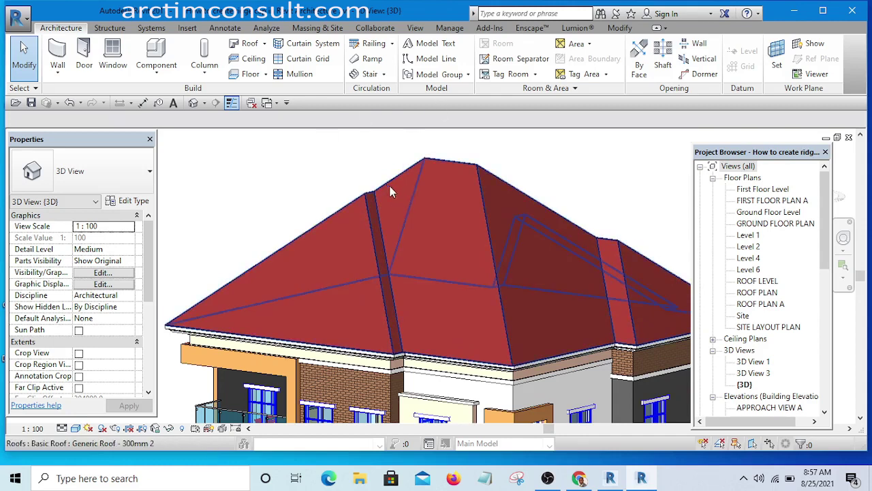
pyautogui.scroll(-5, 465, 205)
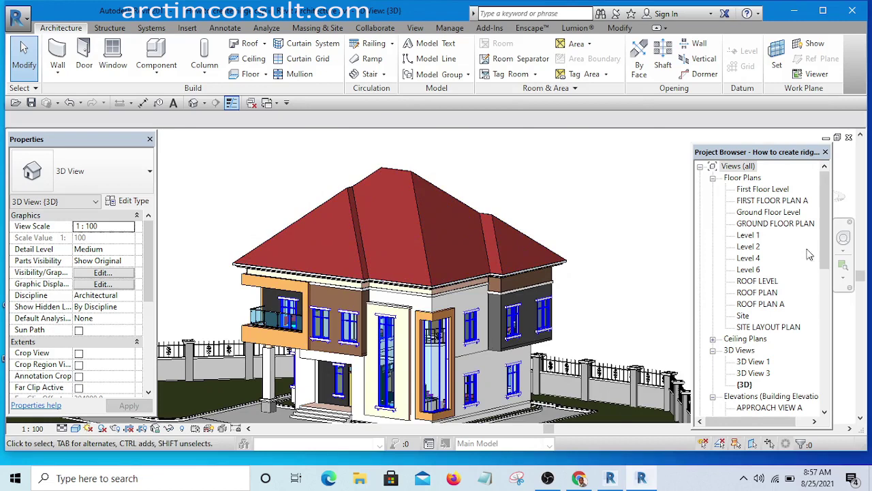
pyautogui.moveTo(825, 228); pyautogui.dragTo(822, 293)
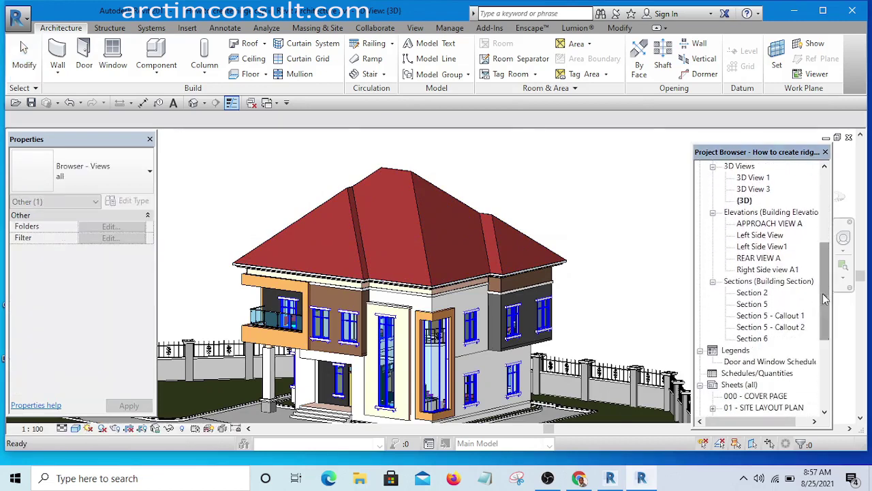
pyautogui.click(757, 227)
pyautogui.doubleClick(756, 227)
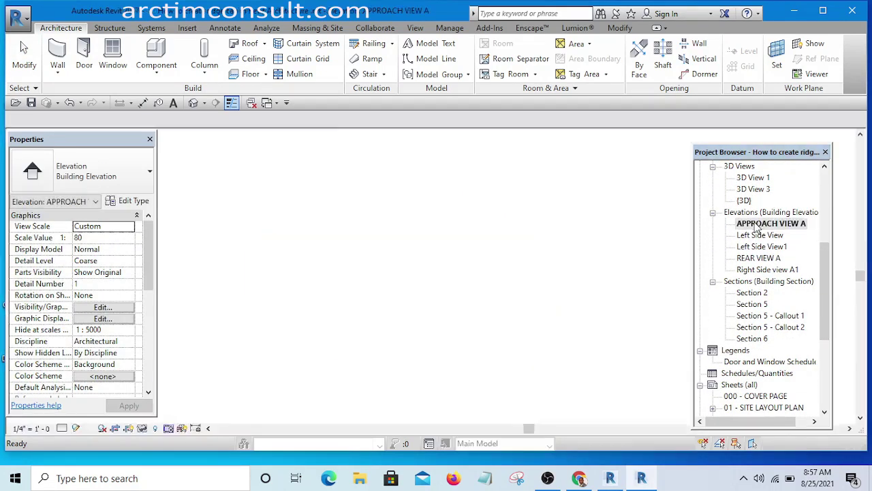
# Step: Copy the hip roof vertically so the duplicate sits 2000 mm above the original
pyautogui.scroll(5, 475, 252)
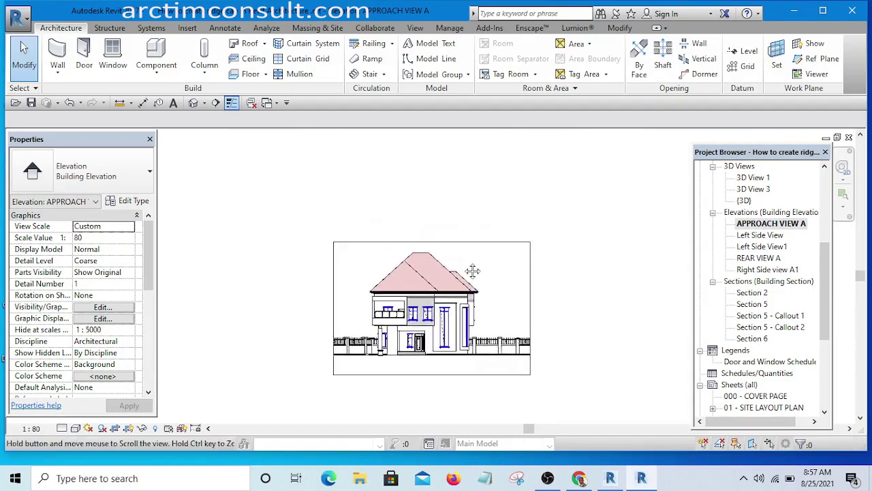
pyautogui.click(437, 285)
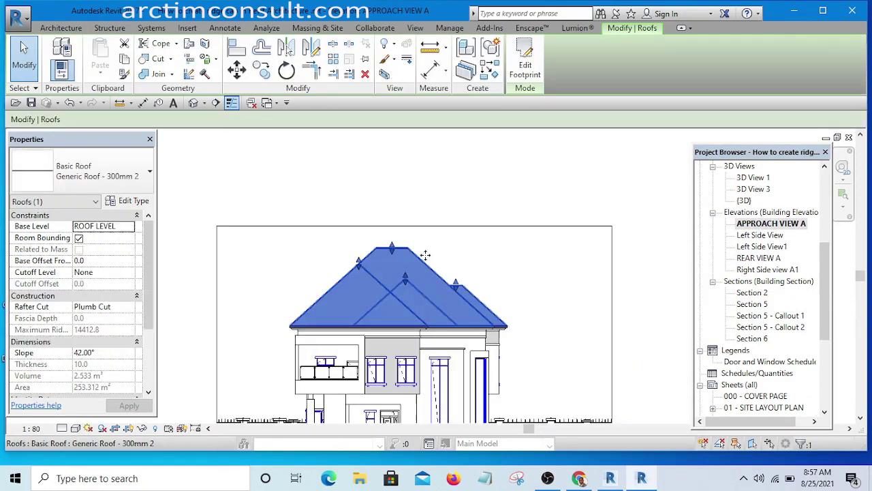
pyautogui.click(262, 71)
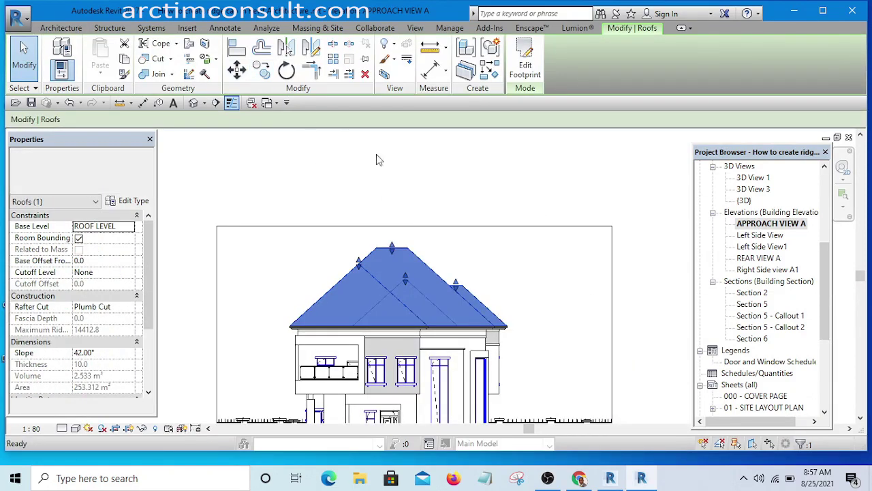
pyautogui.click(521, 304)
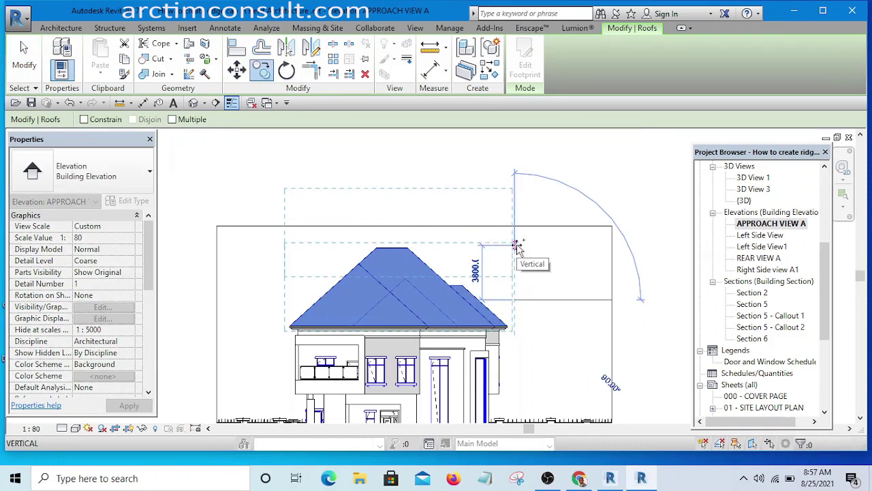
pyautogui.write('2')
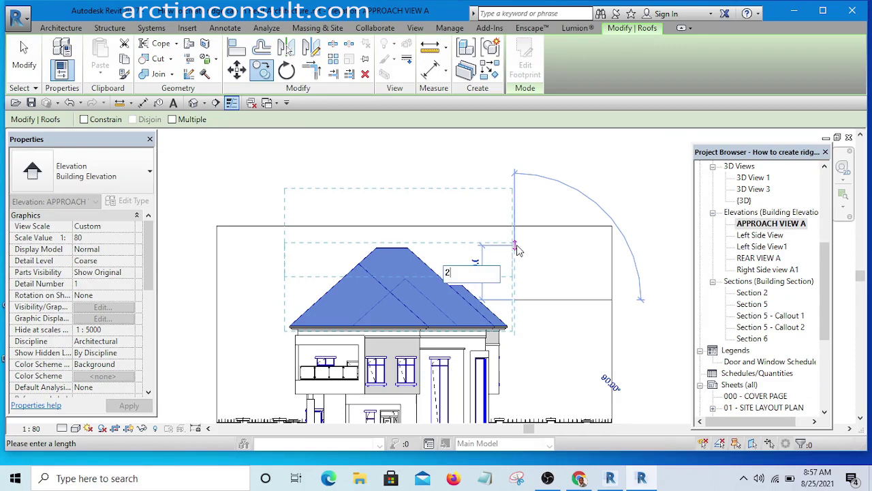
pyautogui.write('000')
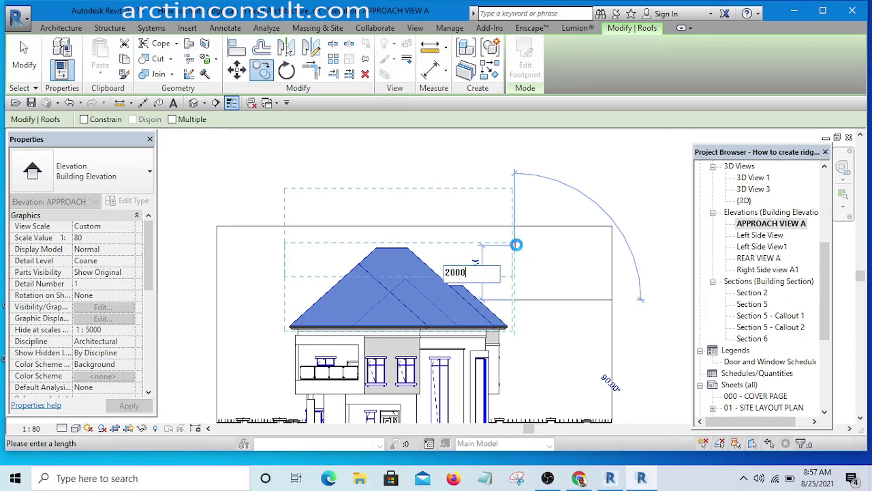
pyautogui.press('Return')
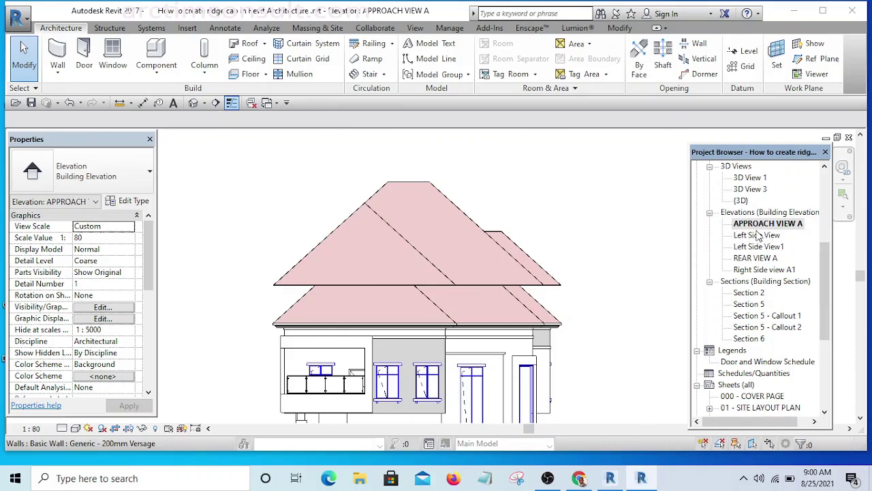
pyautogui.click(396, 226)
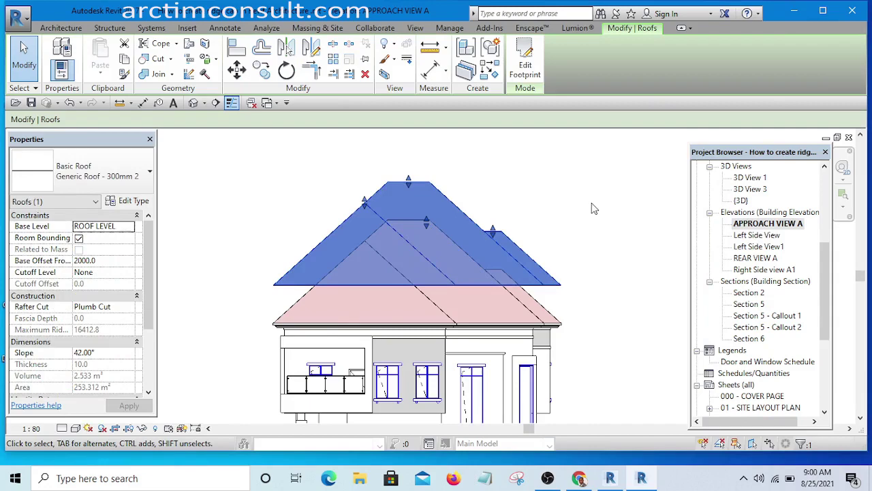
pyautogui.press('z')
pyautogui.press('f')
pyautogui.scroll(5, 460, 185)
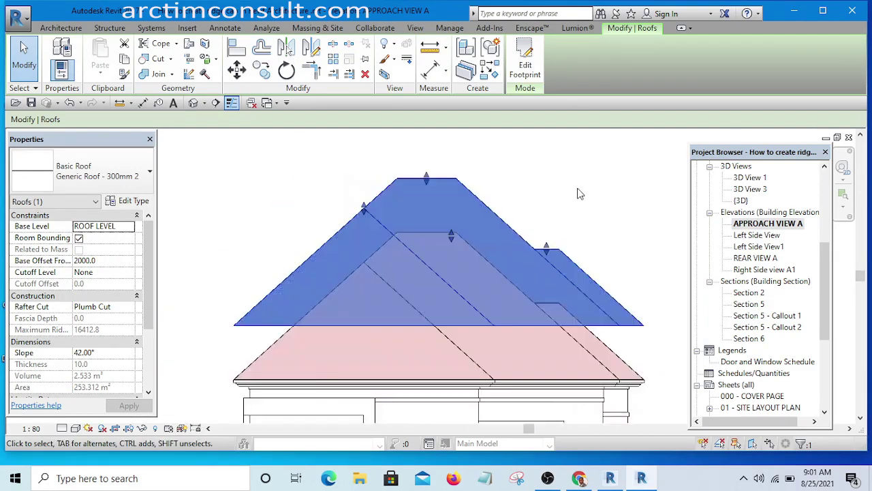
pyautogui.scroll(-2, 583, 170)
pyautogui.click(357, 134)
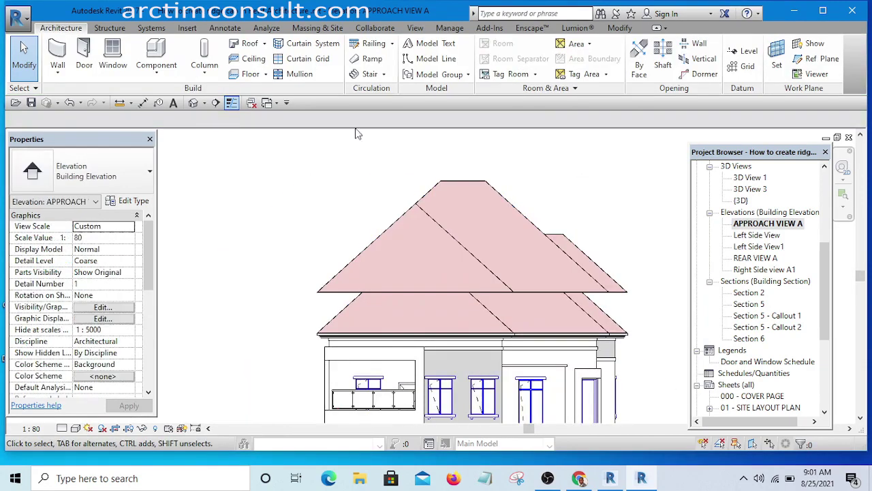
# Step: Start a vertical opening on the upper roof, sketching in the ROOF PLAN floor plan
pyautogui.click(703, 61)
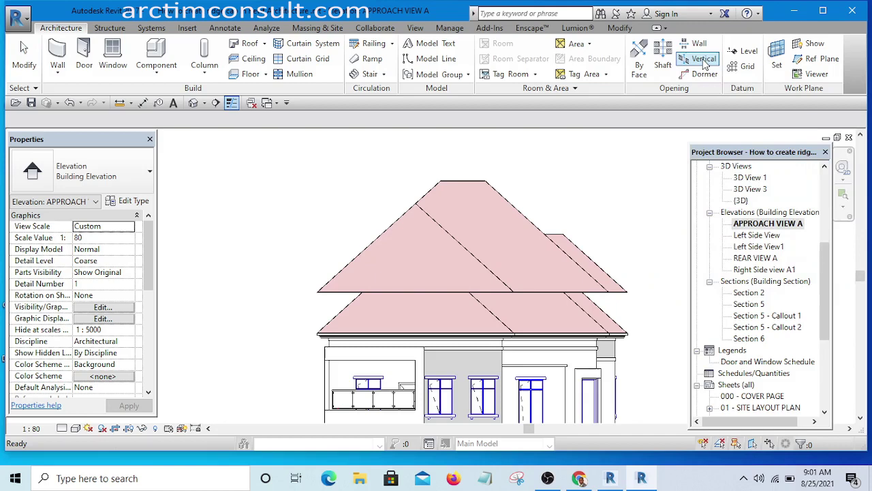
pyautogui.click(516, 214)
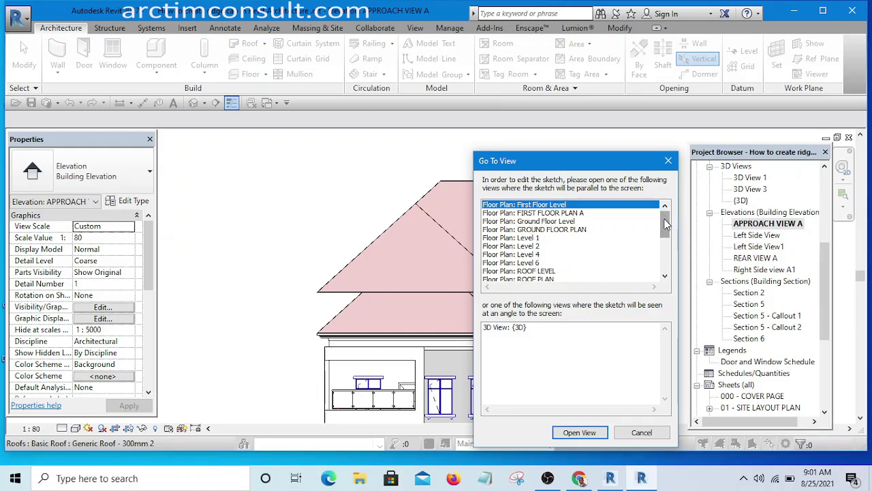
pyautogui.moveTo(665, 225); pyautogui.dragTo(664, 235)
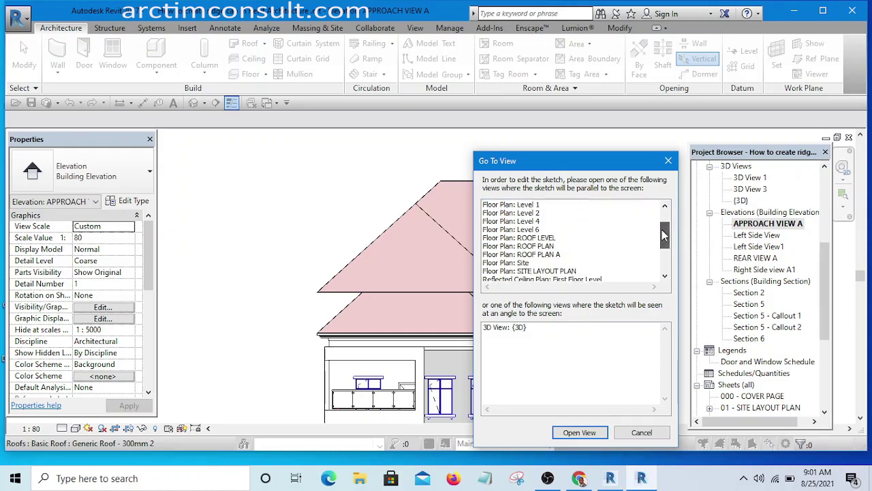
pyautogui.click(539, 247)
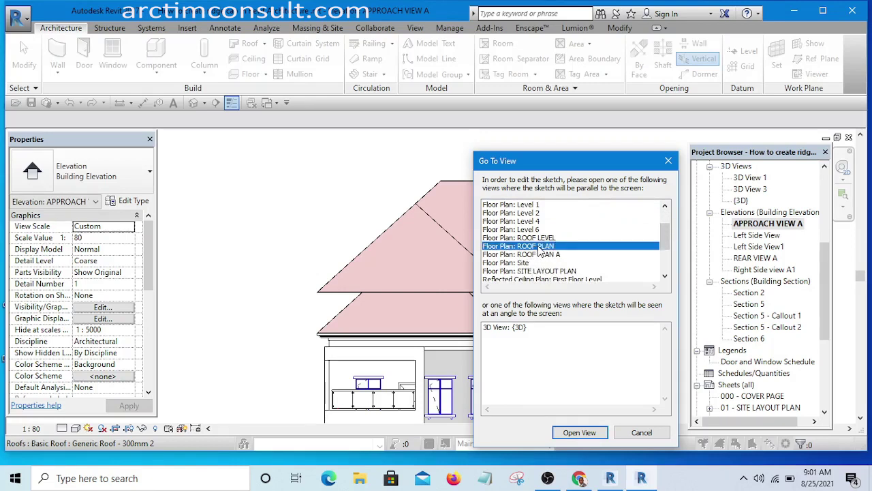
pyautogui.click(583, 433)
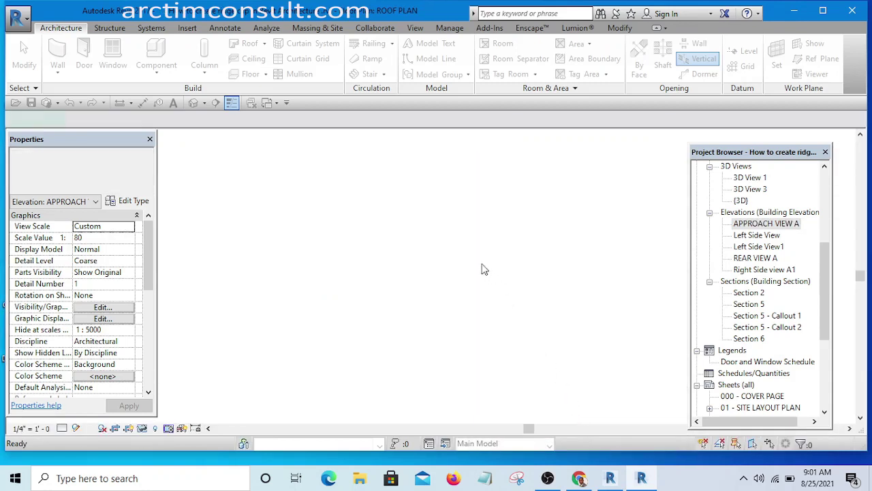
# Step: Cancel the line sketch and select ROOF PLAN A in the Project Browser
pyautogui.scroll(-4, 474, 256)
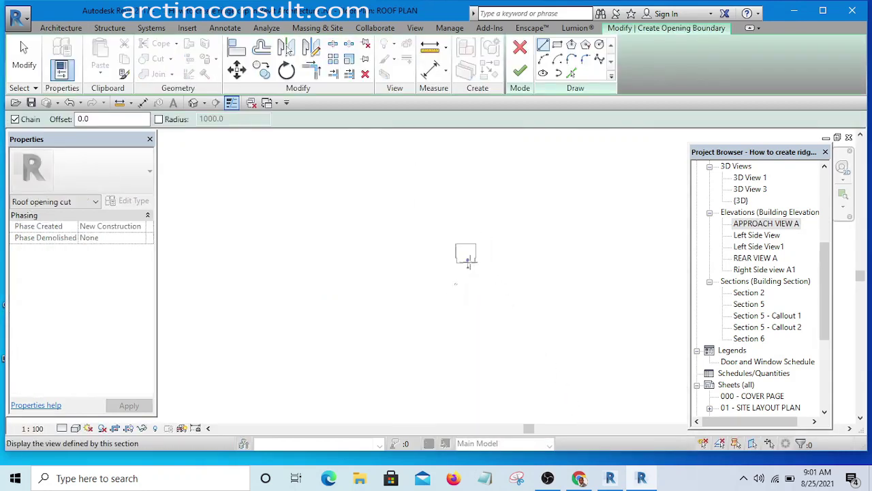
pyautogui.scroll(-1, 468, 266)
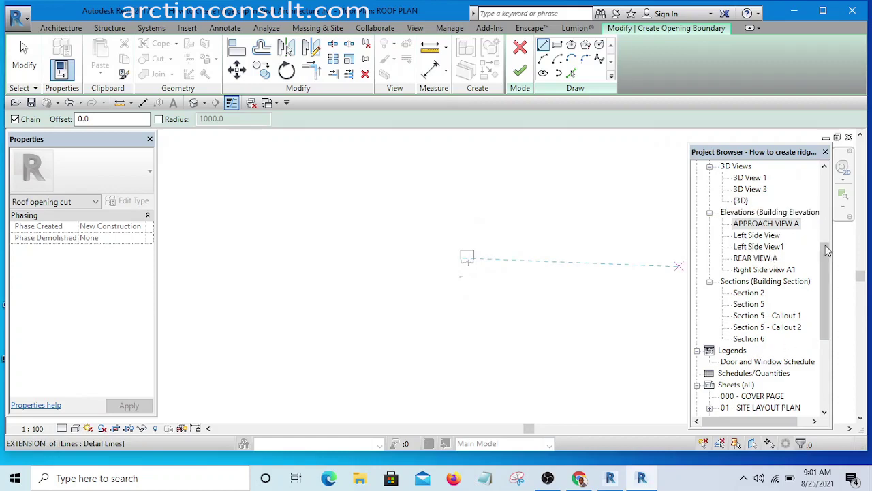
pyautogui.press('Escape')
pyautogui.press('Escape')
pyautogui.moveTo(827, 259)
pyautogui.mouseDown()
pyautogui.moveTo(829, 310)
pyautogui.moveTo(824, 176)
pyautogui.moveTo(824, 217)
pyautogui.mouseUp()
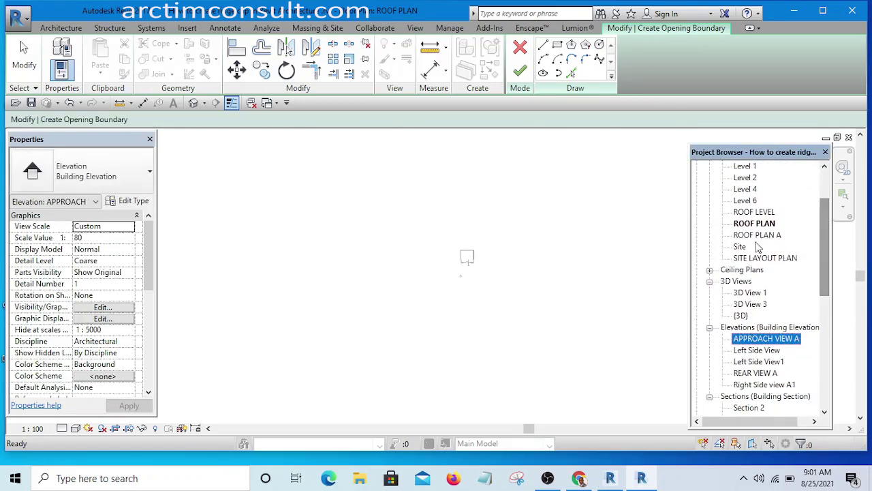
pyautogui.click(757, 235)
# Step: Open ROOF PLAN A and zoom in on the hipped roofs
pyautogui.doubleClick(756, 235)
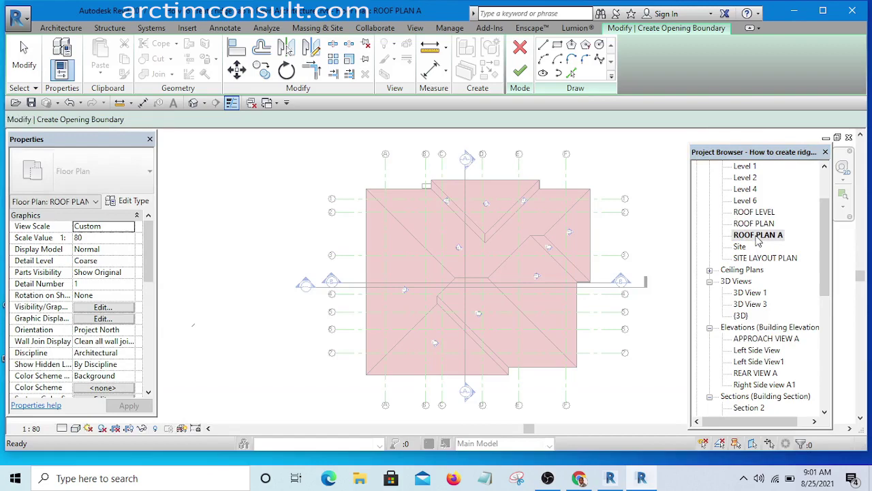
pyautogui.scroll(5, 455, 222)
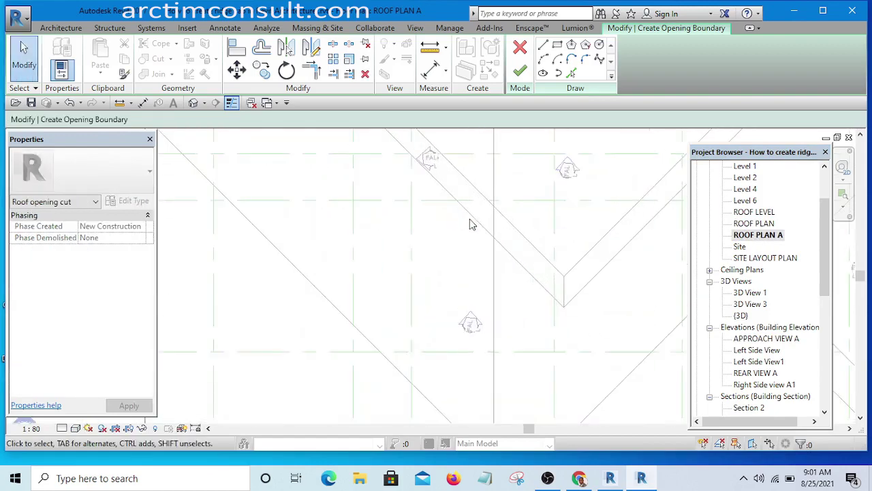
pyautogui.scroll(-4, 469, 224)
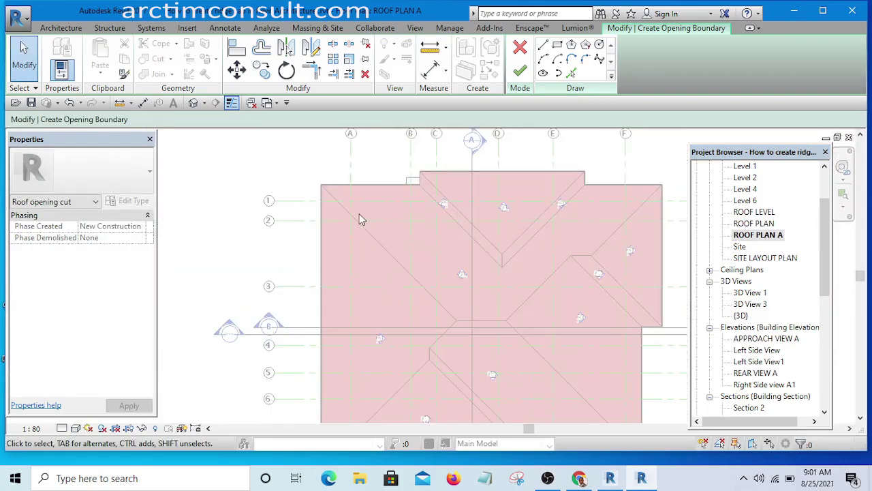
pyautogui.scroll(5, 334, 218)
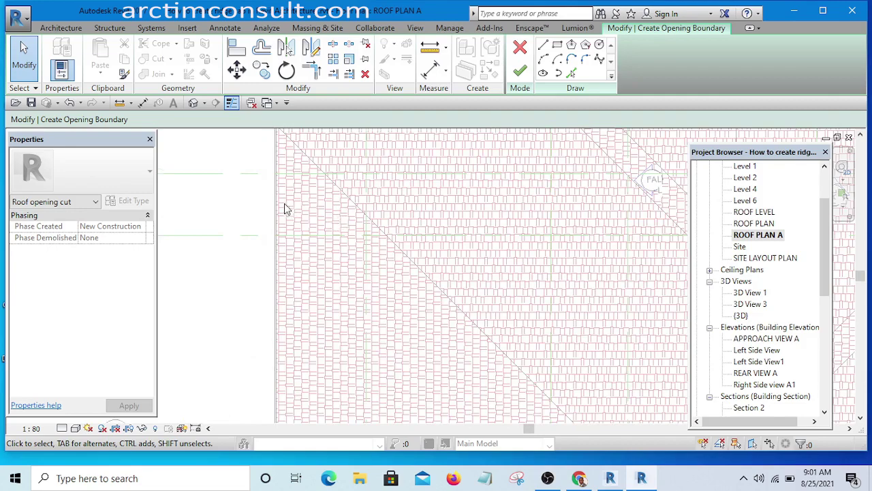
pyautogui.scroll(-5, 284, 207)
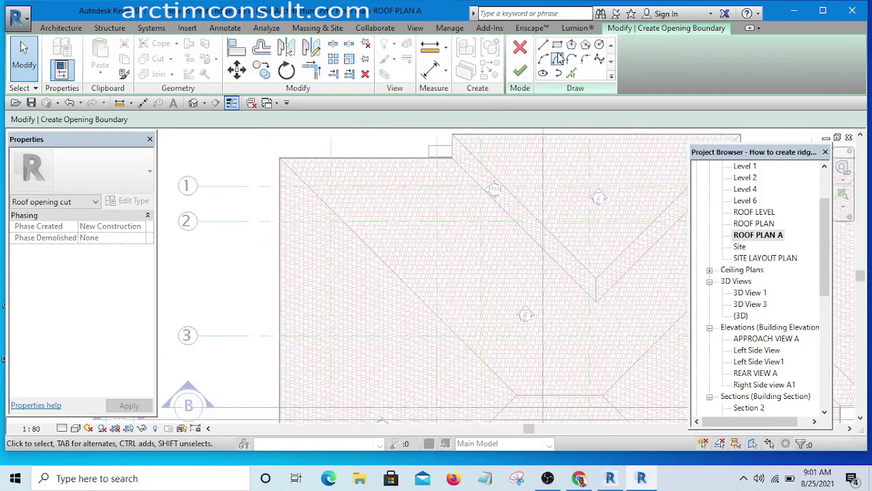
# Step: Switch the opening boundary to Pick Lines and zoom around the roof plan
pyautogui.click(571, 74)
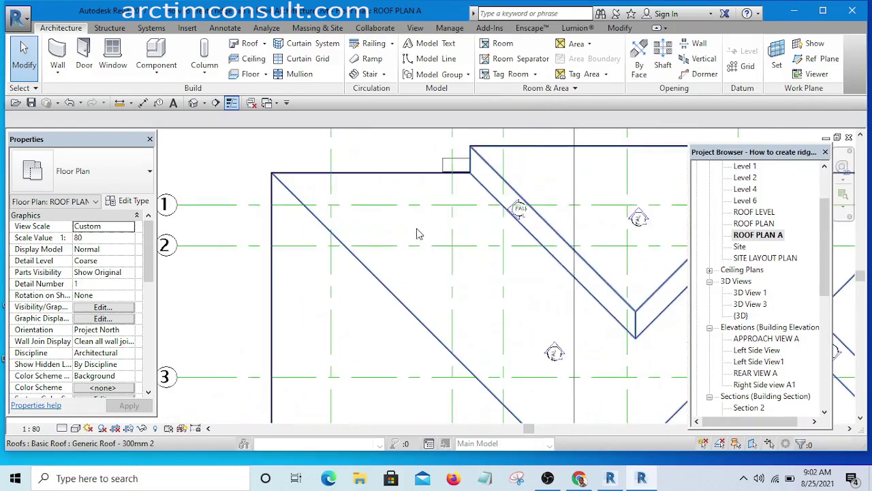
pyautogui.scroll(-3, 385, 222)
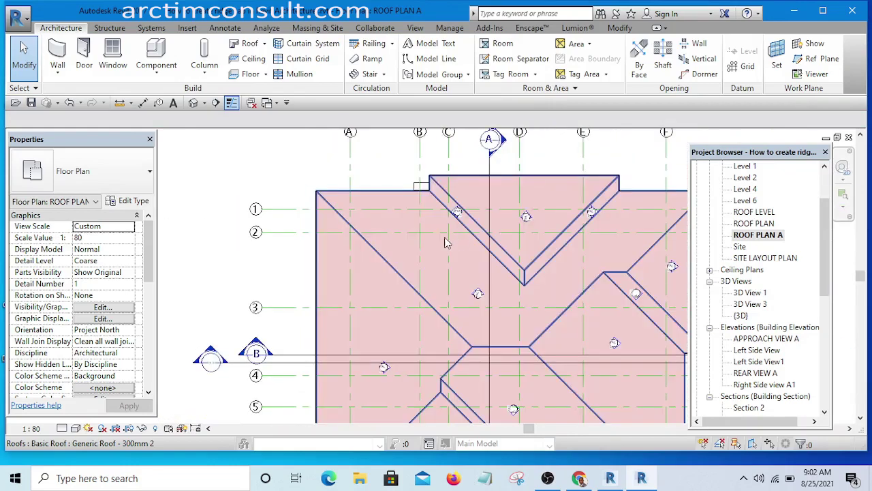
pyautogui.scroll(6, 373, 226)
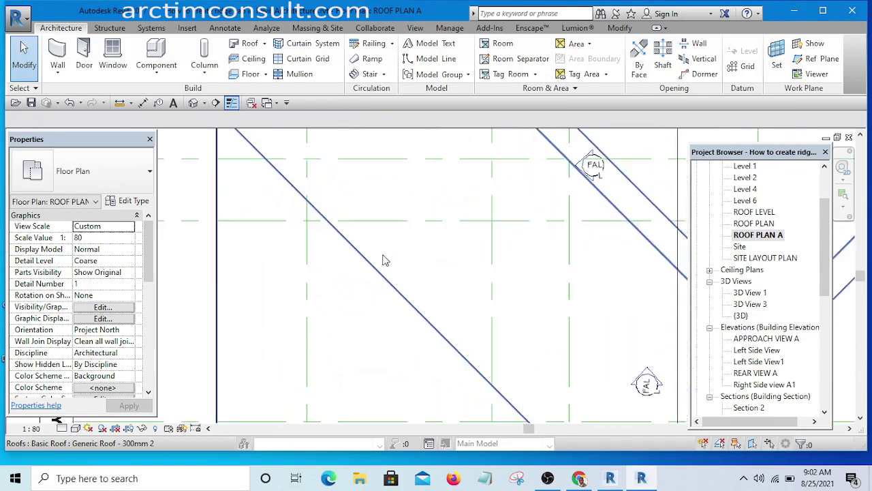
pyautogui.scroll(3, 419, 281)
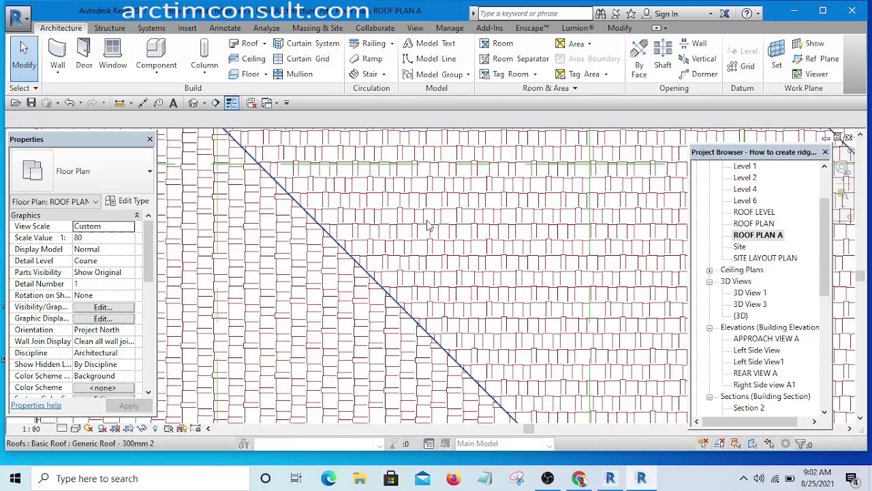
pyautogui.scroll(1, 417, 215)
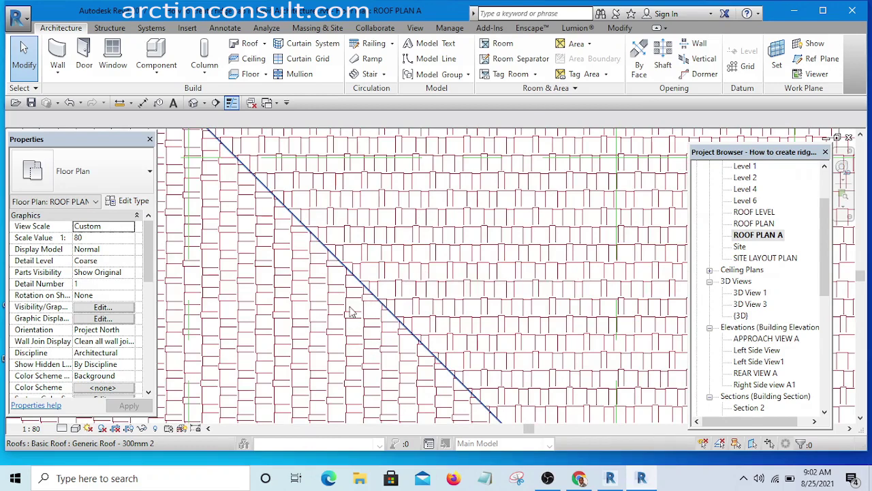
pyautogui.scroll(-4, 448, 274)
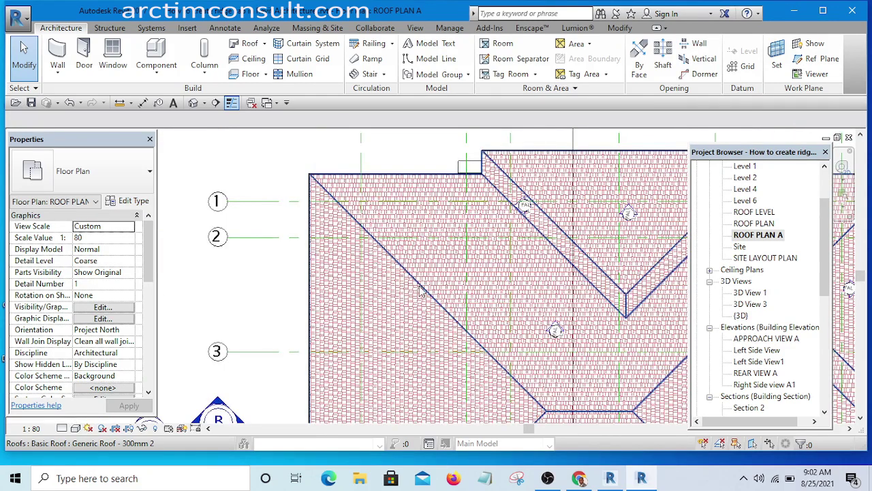
pyautogui.scroll(3, 440, 286)
# Step: Select the main hip roof and set its Roofing - Tile 2 surface pattern to No Pattern
pyautogui.scroll(-3, 440, 286)
pyautogui.click(439, 285)
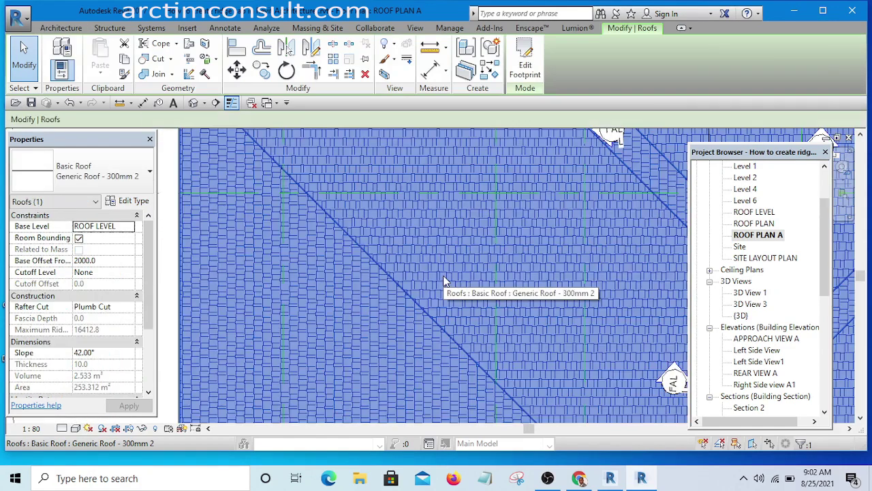
pyautogui.click(131, 203)
pyautogui.click(632, 194)
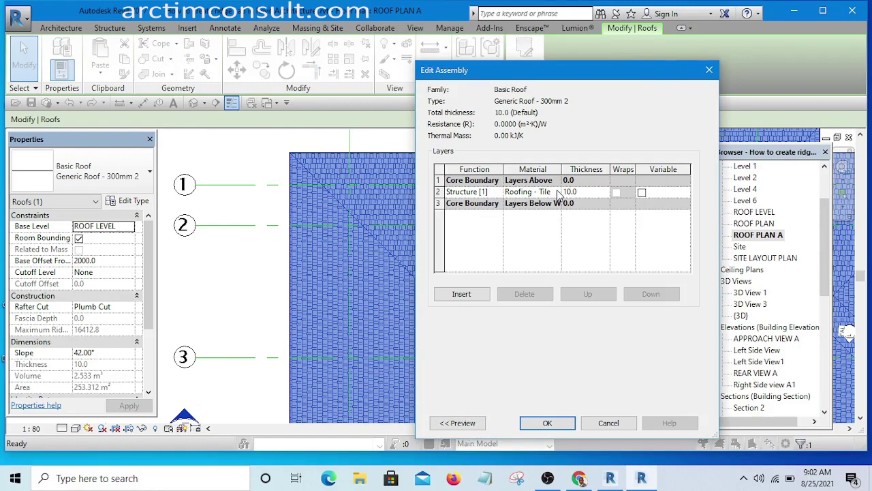
pyautogui.click(558, 194)
pyautogui.click(556, 191)
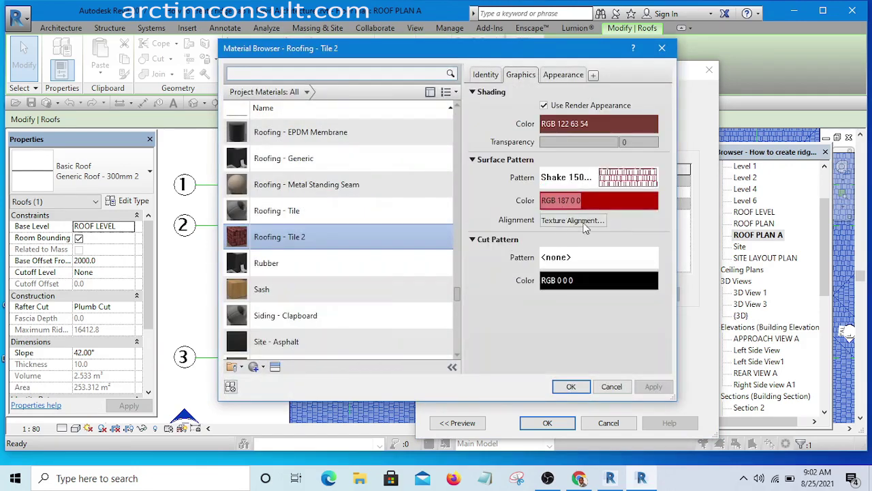
pyautogui.click(586, 178)
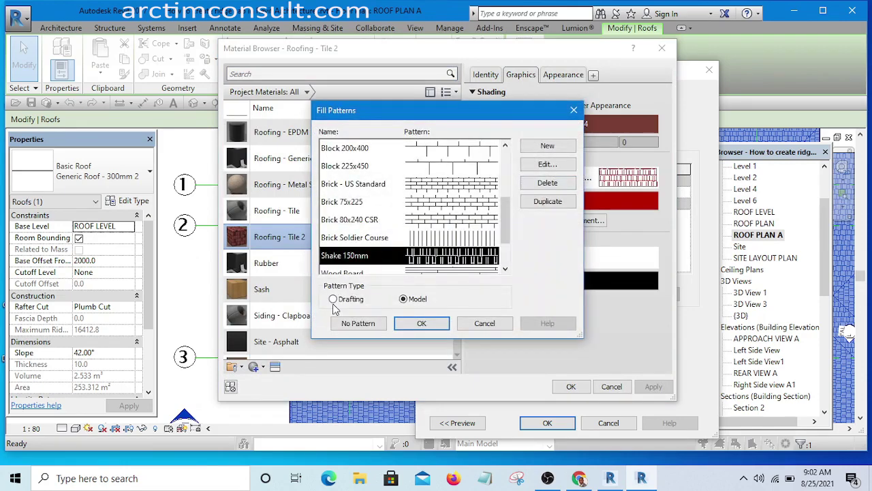
pyautogui.click(355, 324)
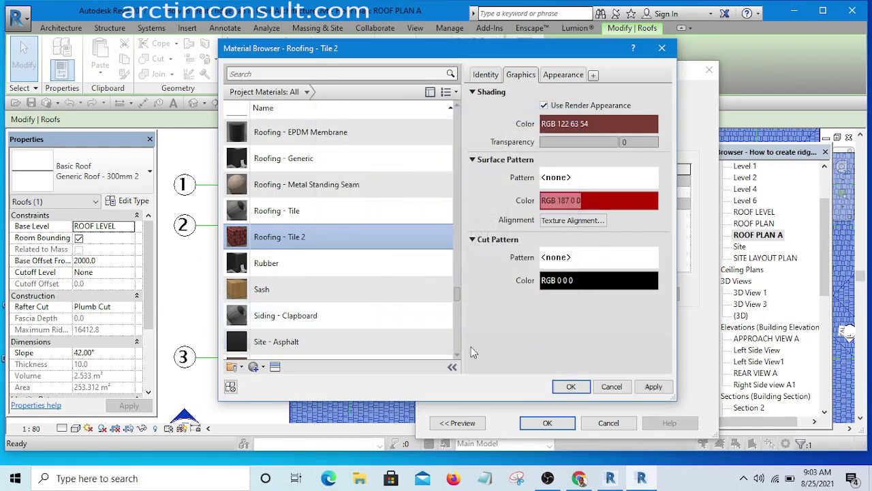
pyautogui.click(570, 386)
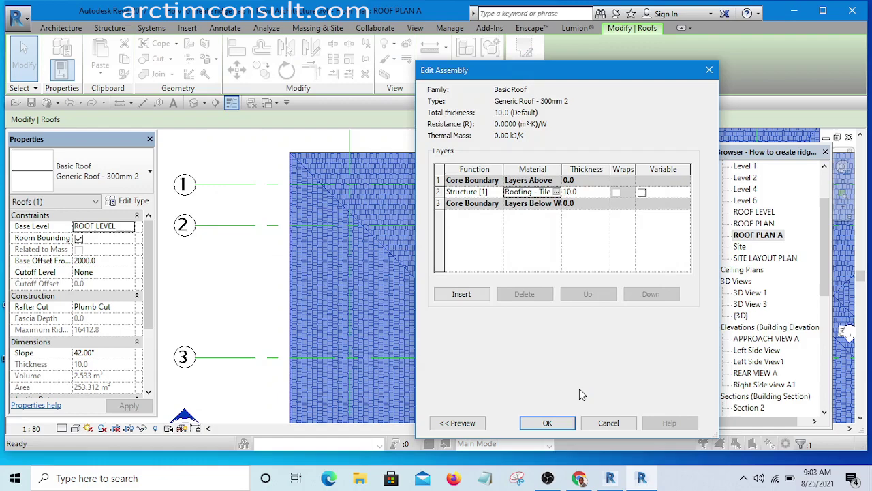
pyautogui.click(548, 422)
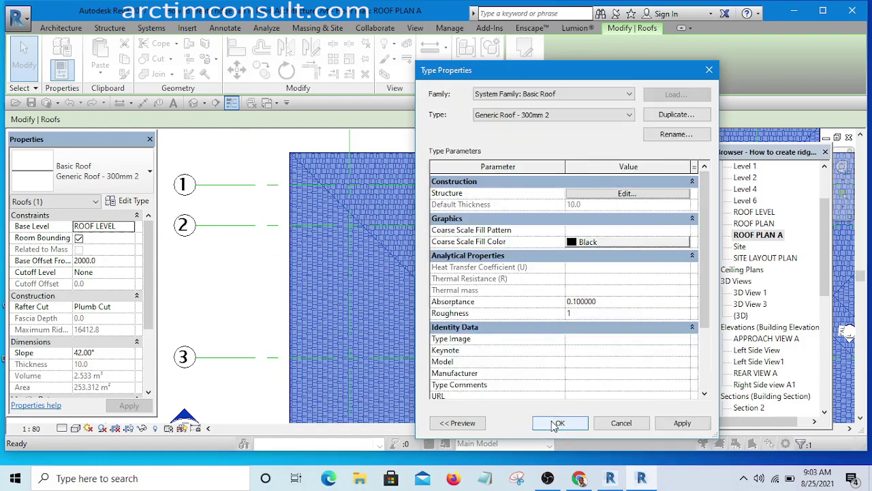
pyautogui.click(559, 423)
pyautogui.scroll(-4, 409, 194)
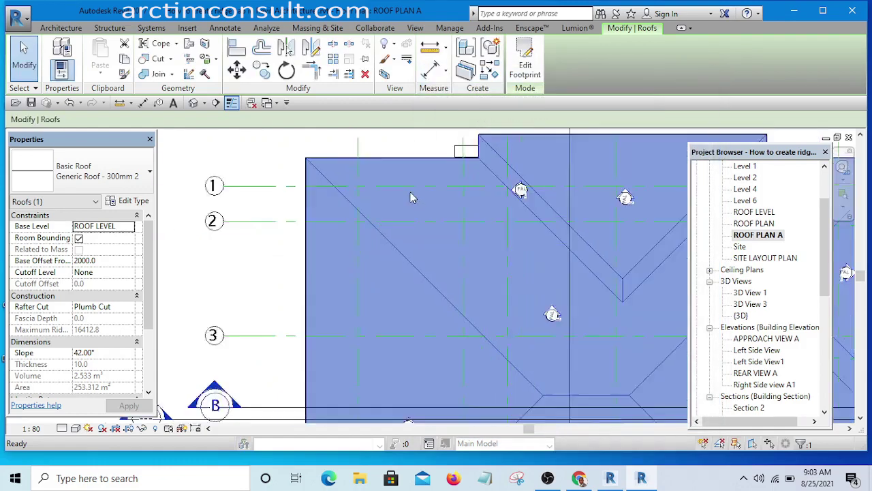
pyautogui.scroll(-1, 366, 192)
pyautogui.click(346, 171)
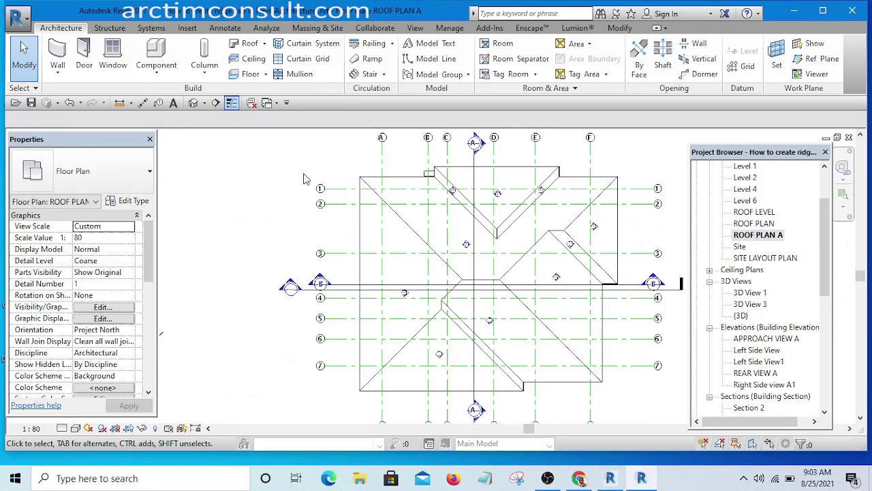
pyautogui.scroll(5, 402, 225)
pyautogui.scroll(-3, 317, 278)
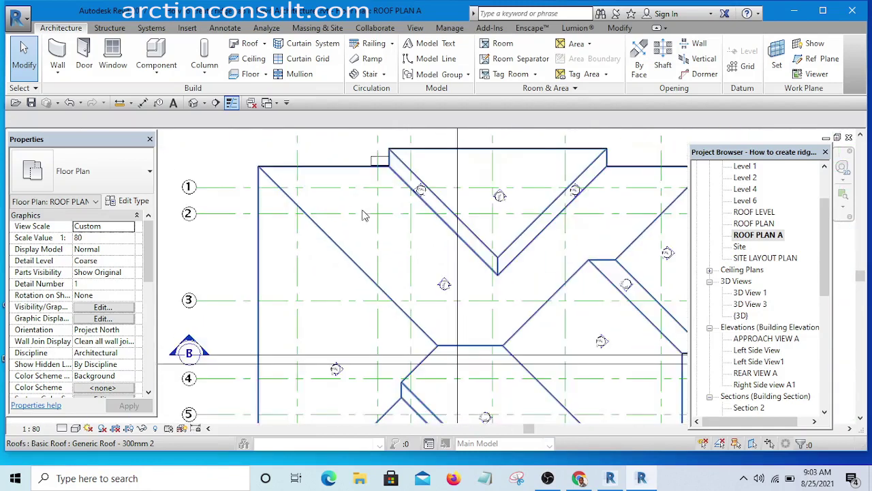
pyautogui.scroll(1, 364, 216)
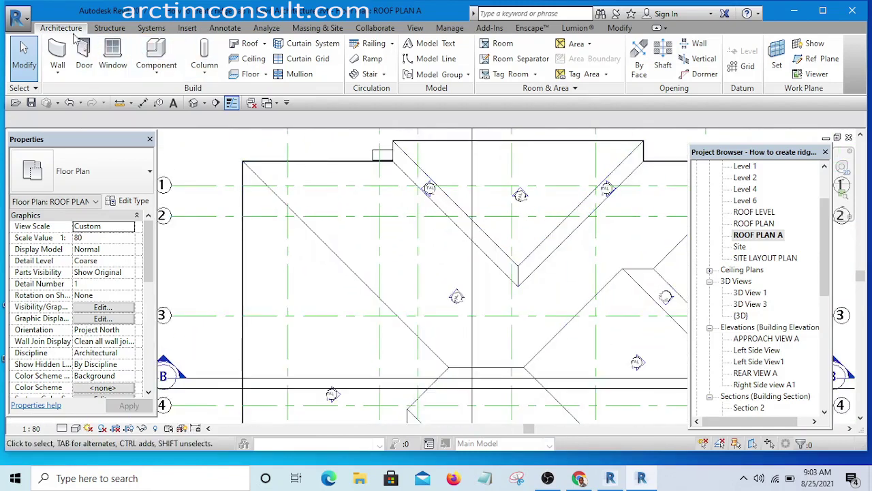
# Step: Start a vertical opening on the hip roof using Pick Lines with a 150 offset
pyautogui.click(704, 60)
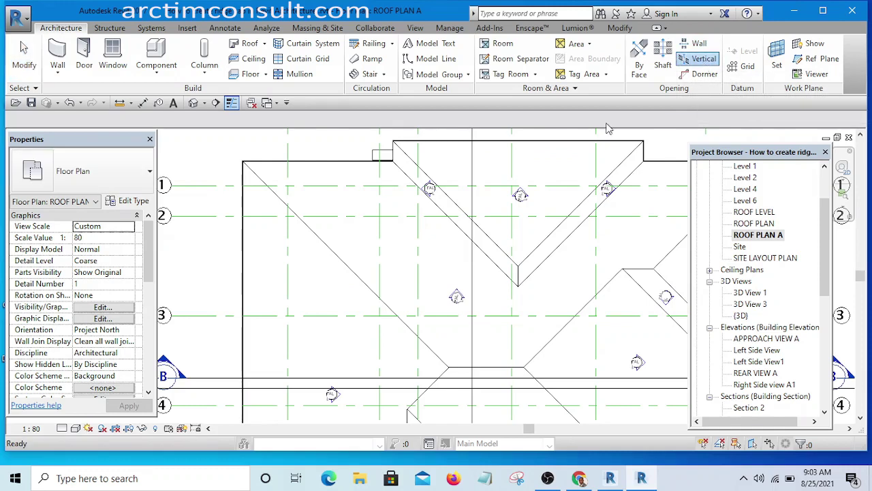
pyautogui.click(343, 263)
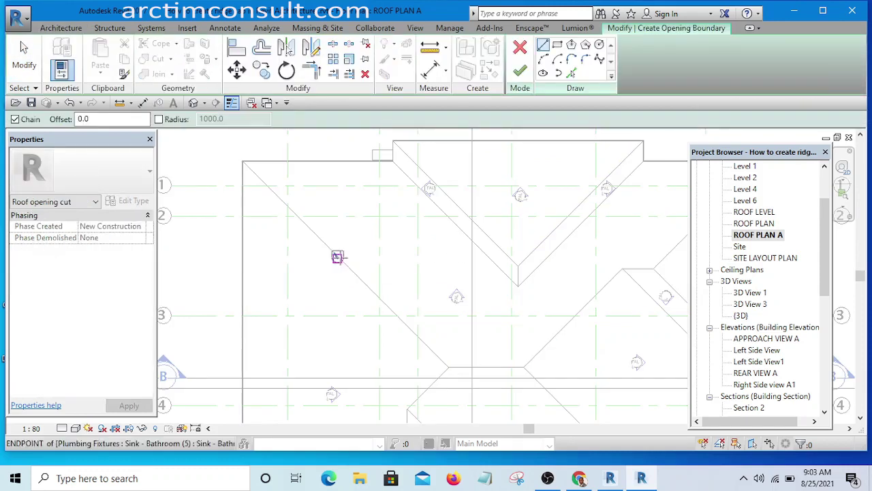
pyautogui.click(570, 73)
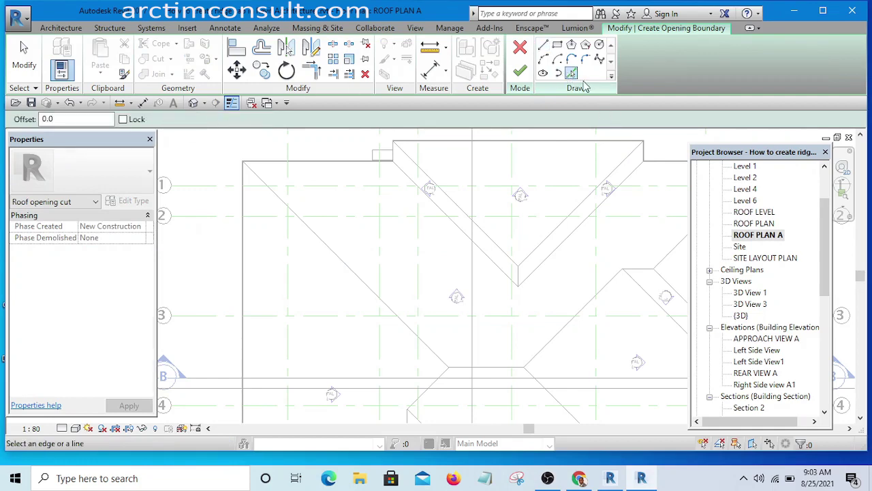
pyautogui.click(77, 118)
pyautogui.write('75')
pyautogui.scroll(1, 328, 240)
pyautogui.press('Return')
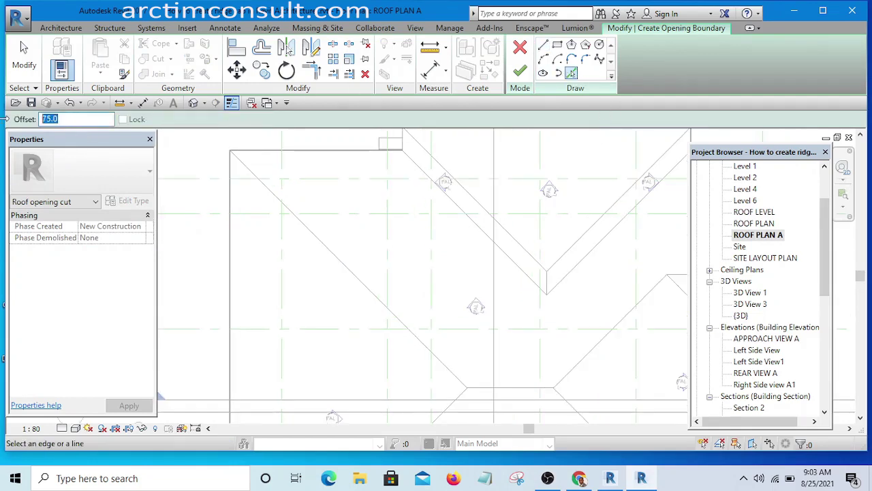
pyautogui.write('1')
pyautogui.press('Return')
# Step: Trace the left hip edge, both inner valley edges and the next edge at 150 offset
pyautogui.scroll(2, 330, 249)
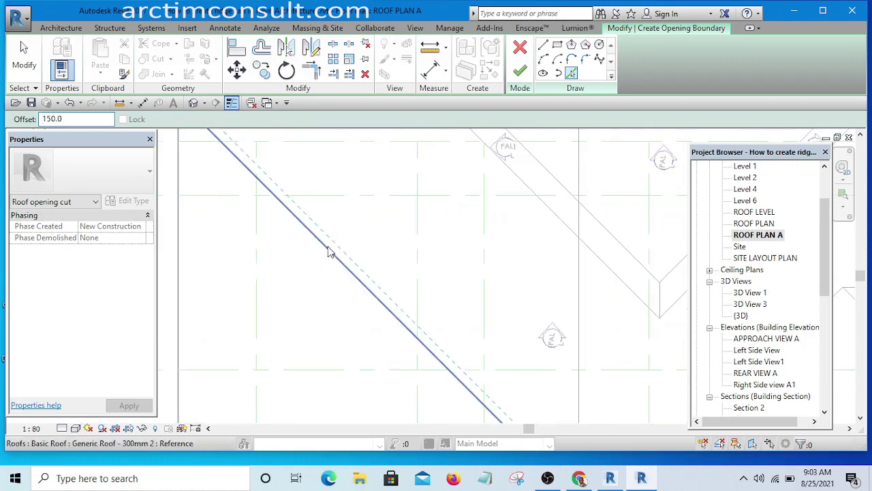
pyautogui.click(329, 252)
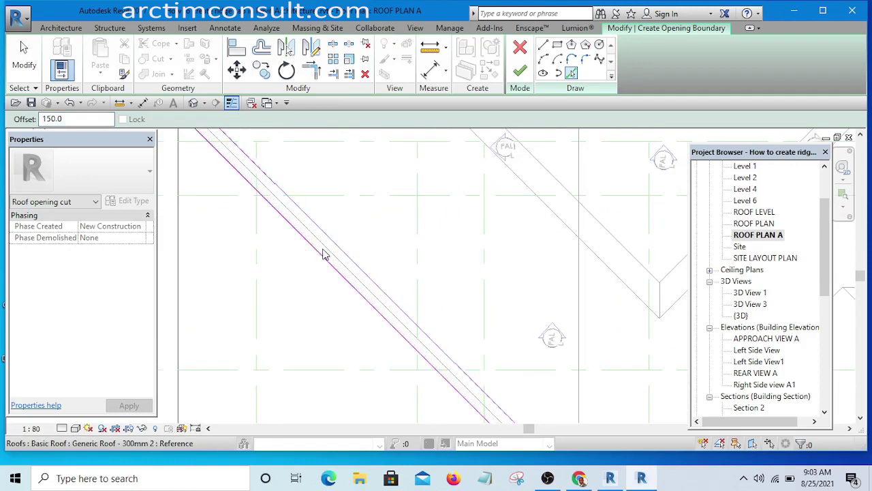
pyautogui.scroll(-2, 409, 225)
pyautogui.scroll(2, 436, 228)
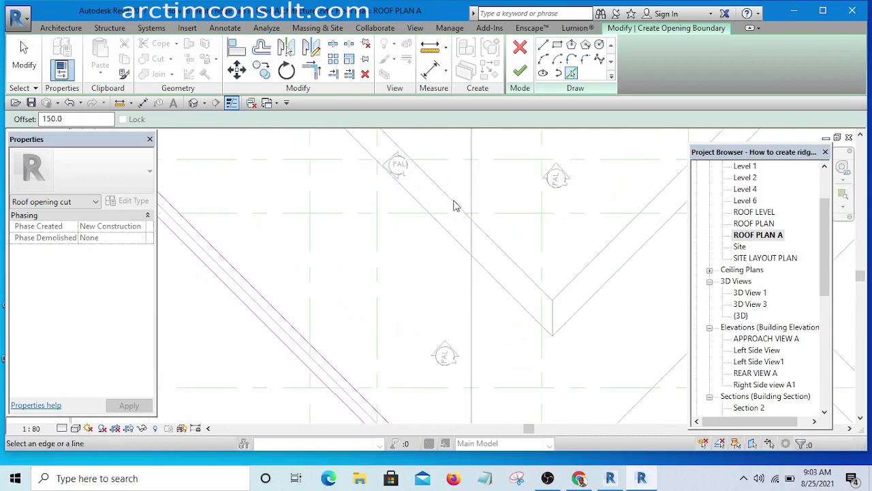
pyautogui.click(455, 209)
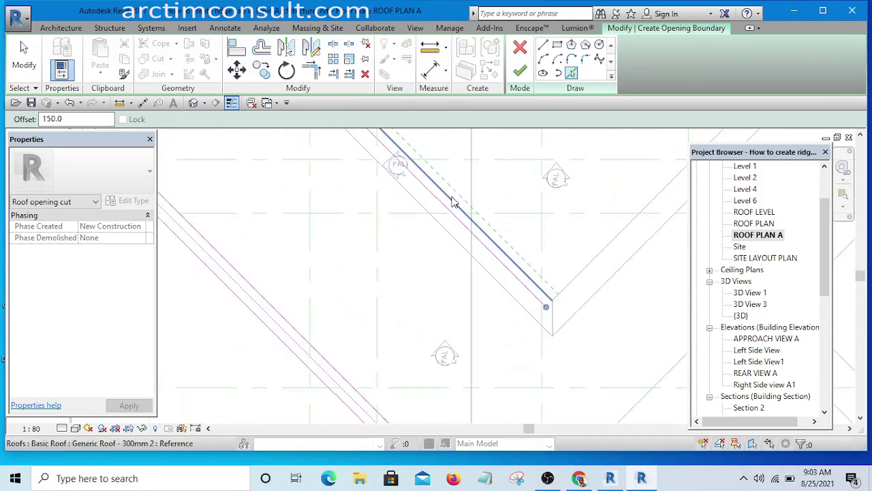
pyautogui.click(453, 202)
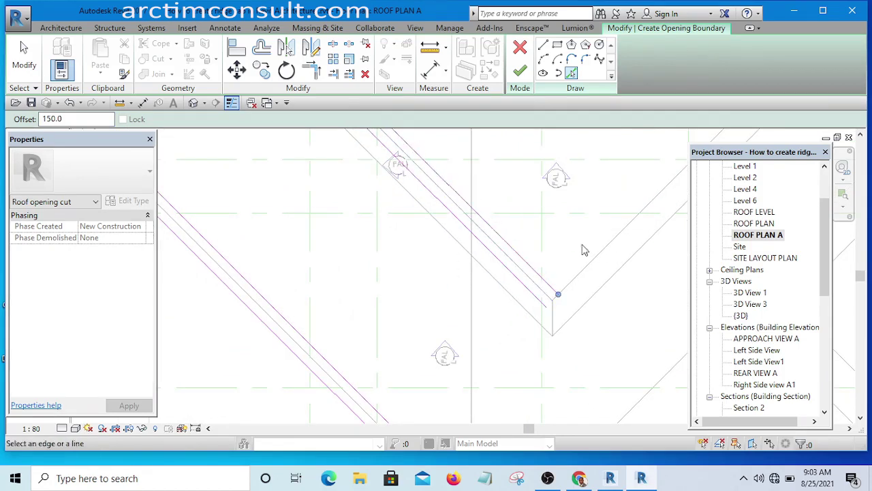
pyautogui.click(622, 233)
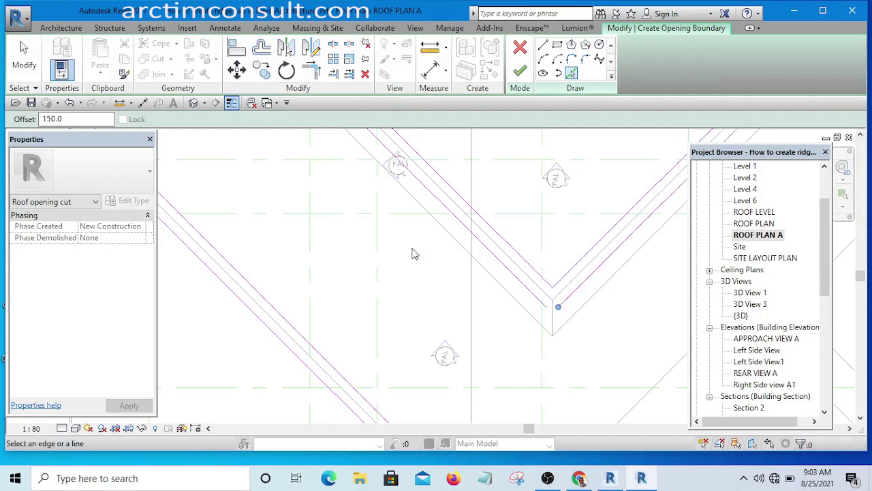
pyautogui.scroll(-4, 389, 252)
pyautogui.scroll(4, 481, 188)
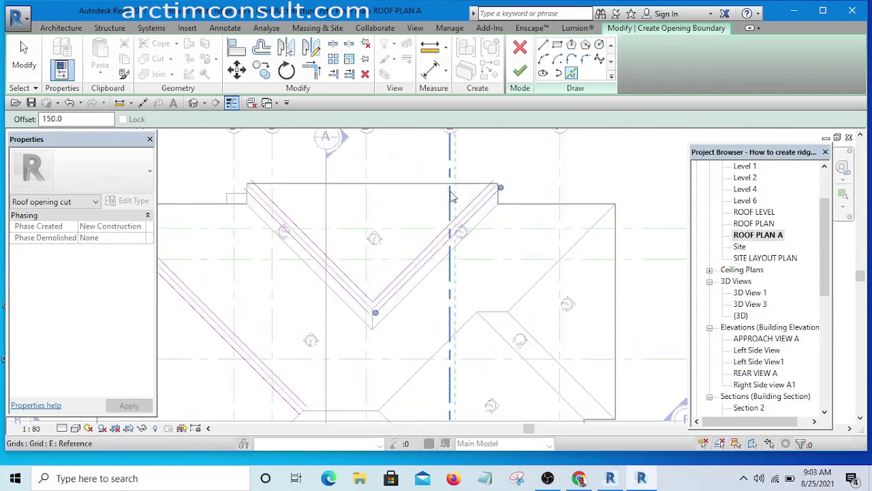
pyautogui.scroll(2, 452, 196)
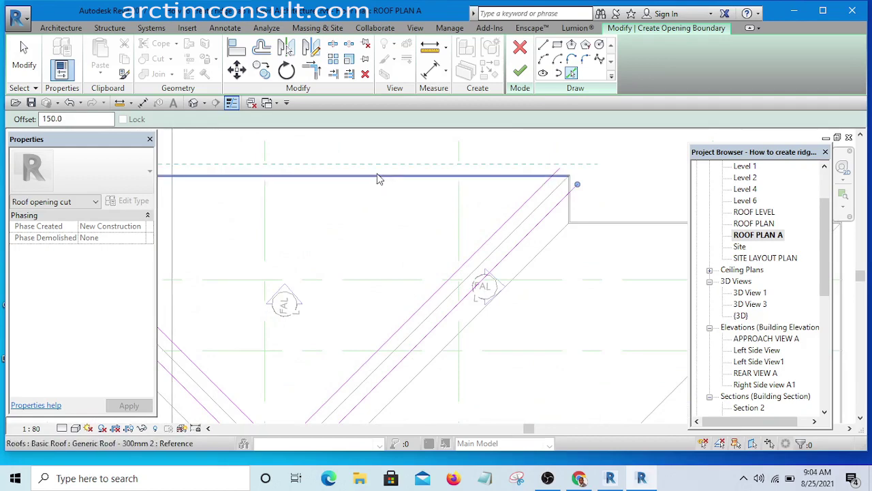
pyautogui.scroll(-3, 459, 192)
pyautogui.scroll(-2, 443, 192)
pyautogui.scroll(6, 502, 238)
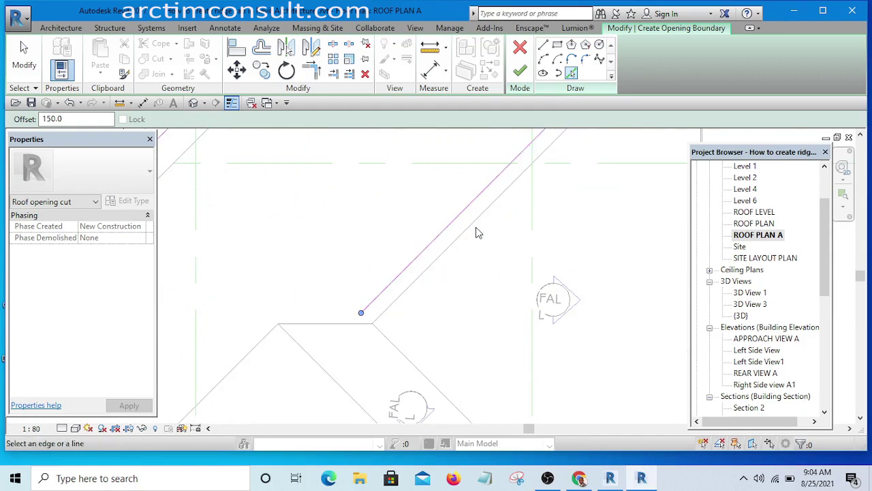
pyautogui.scroll(-2, 418, 193)
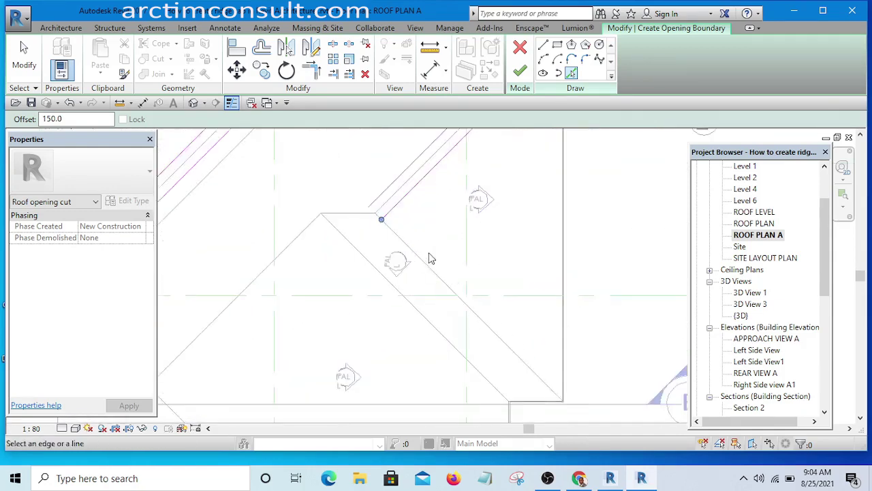
# Step: Add the next hip edge and the short ridge edge between the hips
pyautogui.click(425, 267)
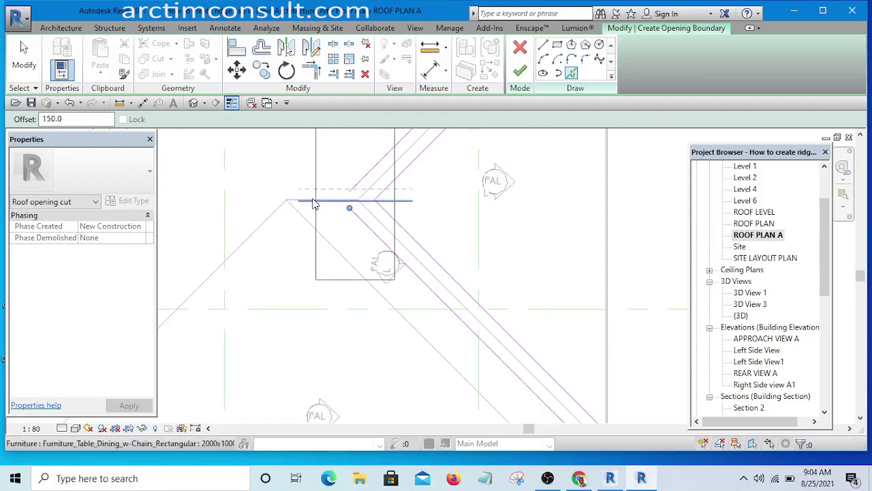
pyautogui.click(317, 201)
pyautogui.scroll(1, 361, 209)
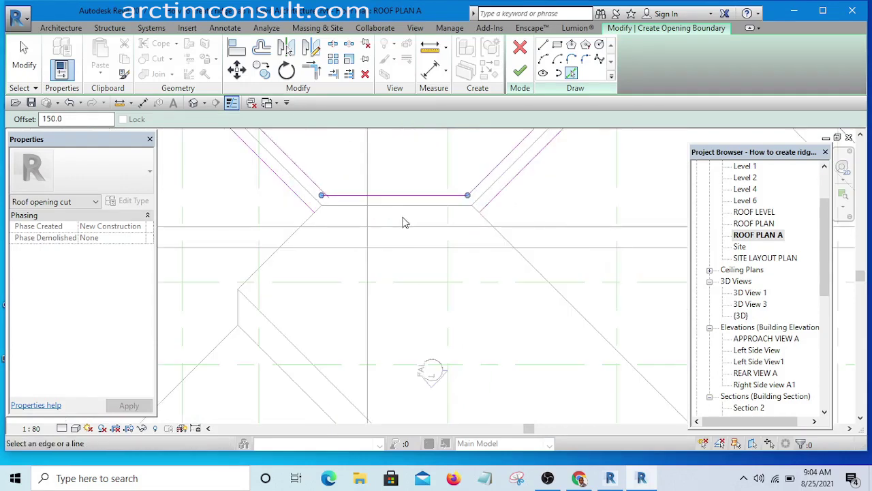
pyautogui.scroll(-2, 402, 204)
pyautogui.scroll(4, 347, 241)
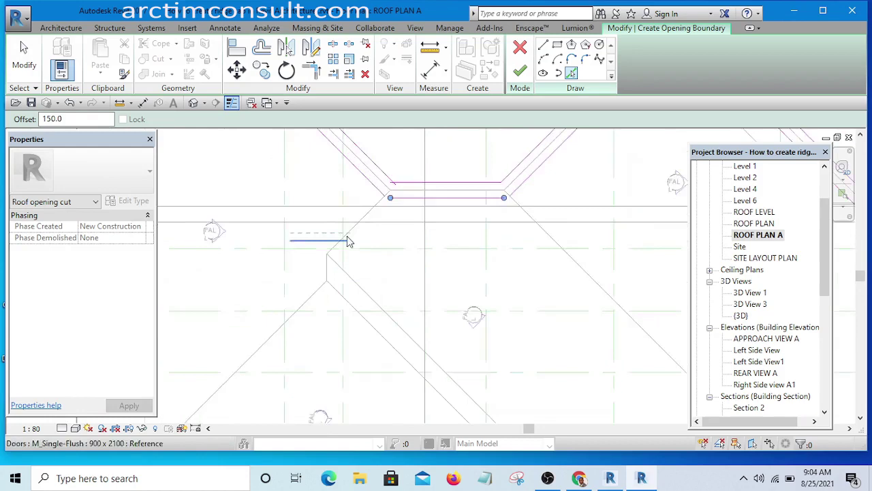
pyautogui.scroll(-2, 354, 239)
pyautogui.scroll(3, 318, 289)
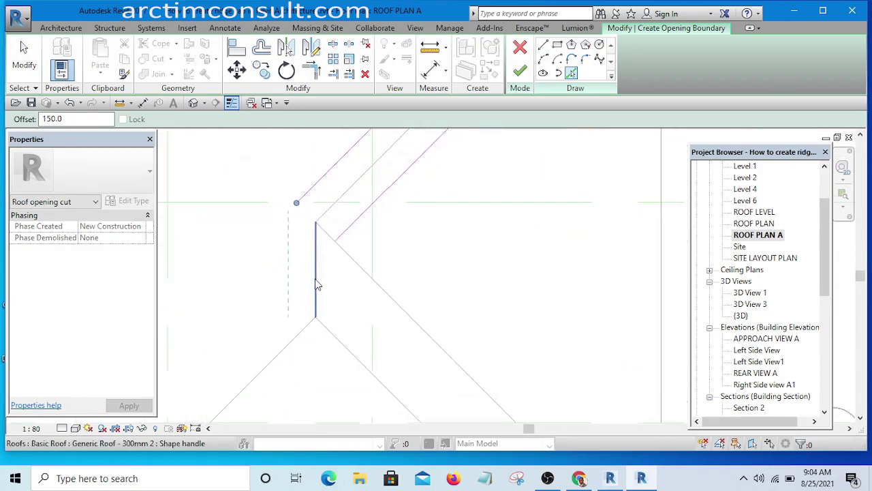
pyautogui.scroll(-2, 349, 233)
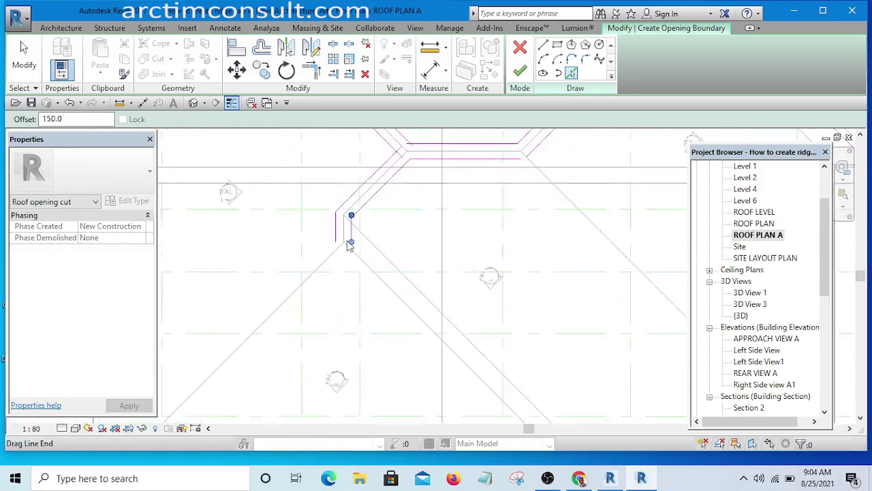
pyautogui.scroll(1, 311, 278)
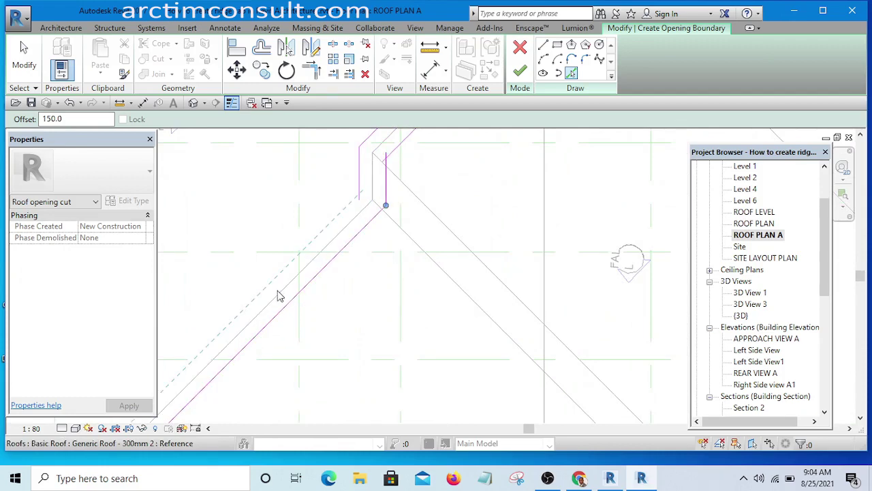
# Step: Add boundary lines 150 mm off the right roof edges and the vertical edge
pyautogui.click(265, 300)
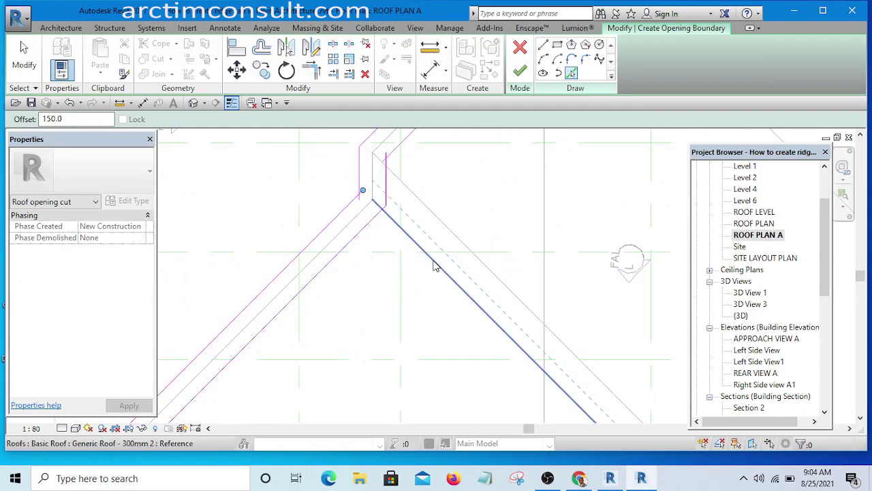
pyautogui.click(434, 265)
pyautogui.scroll(-3, 363, 213)
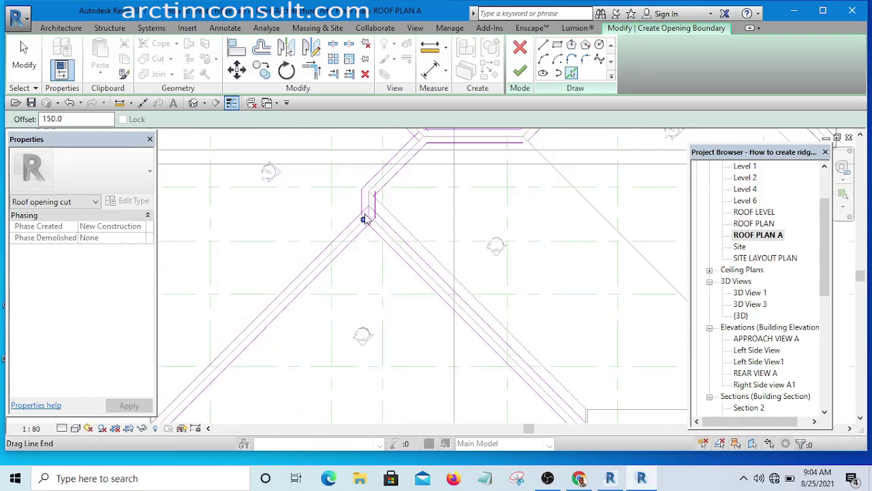
pyautogui.scroll(2, 450, 242)
pyautogui.scroll(1, 443, 238)
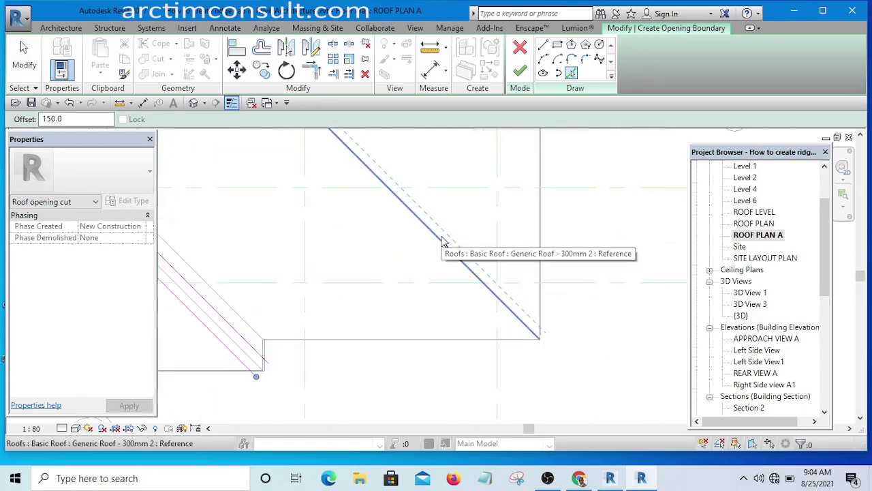
pyautogui.click(442, 244)
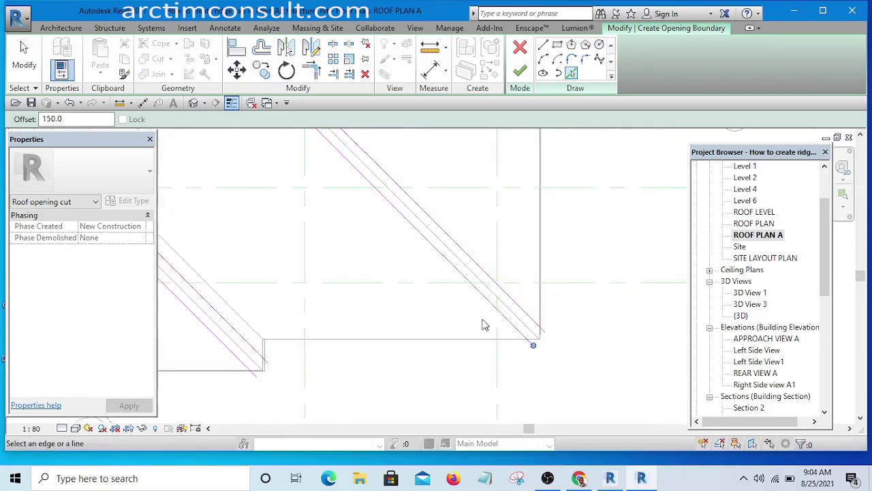
pyautogui.scroll(-4, 504, 306)
pyautogui.scroll(3, 392, 274)
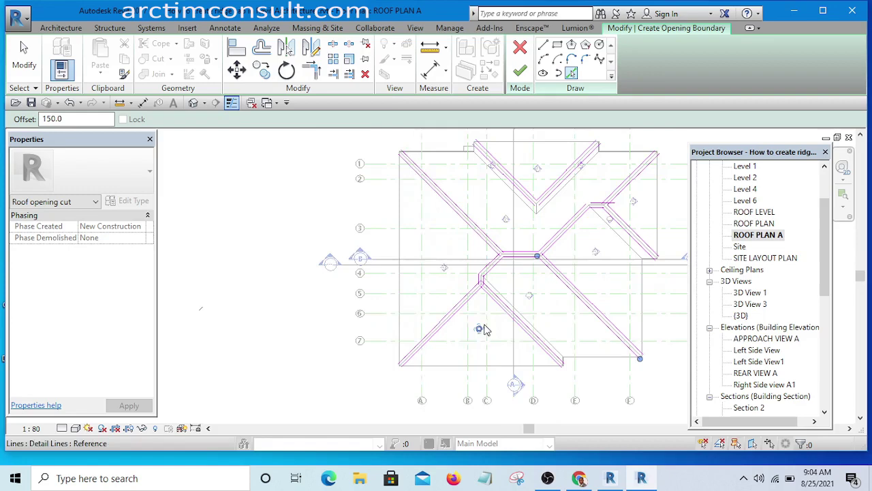
pyautogui.scroll(-2, 500, 189)
pyautogui.scroll(5, 487, 232)
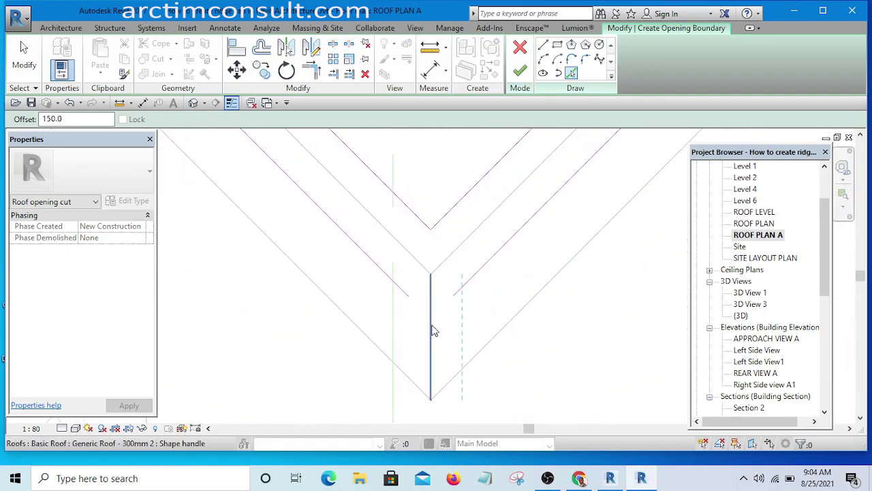
pyautogui.click(431, 330)
pyautogui.scroll(-6, 435, 298)
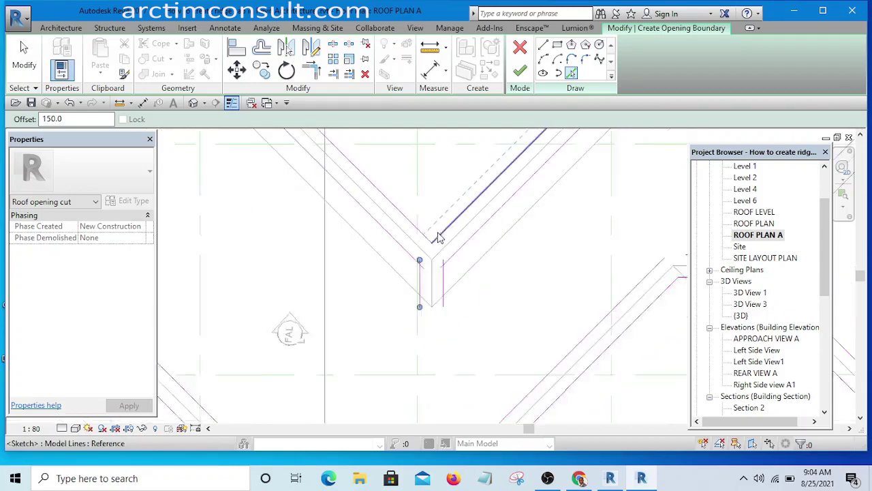
pyautogui.scroll(6, 381, 313)
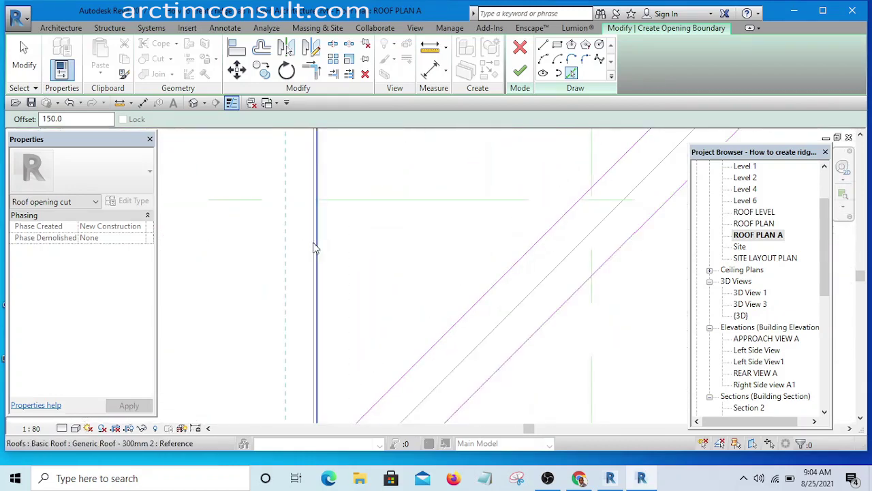
# Step: Trace two vertical roof edges and the top roof edge at the 150 offset
pyautogui.click(310, 241)
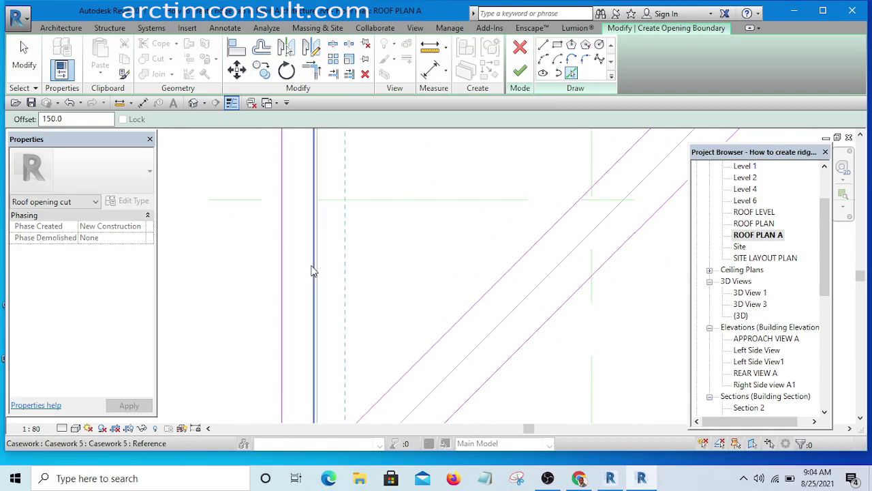
pyautogui.scroll(-5, 293, 346)
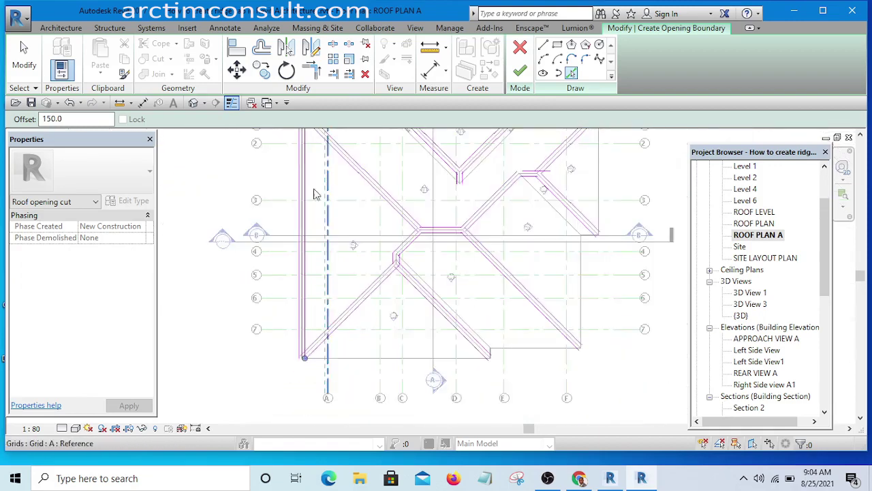
pyautogui.scroll(3, 315, 191)
pyautogui.scroll(5, 334, 286)
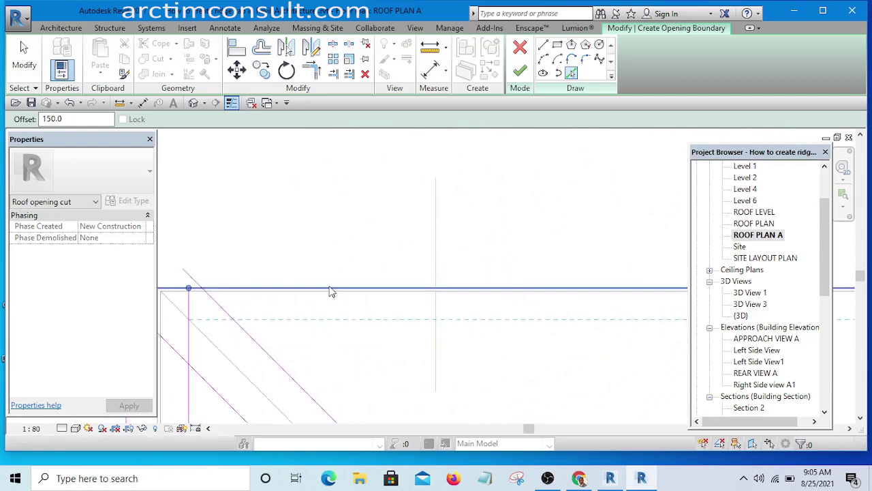
pyautogui.scroll(-4, 334, 302)
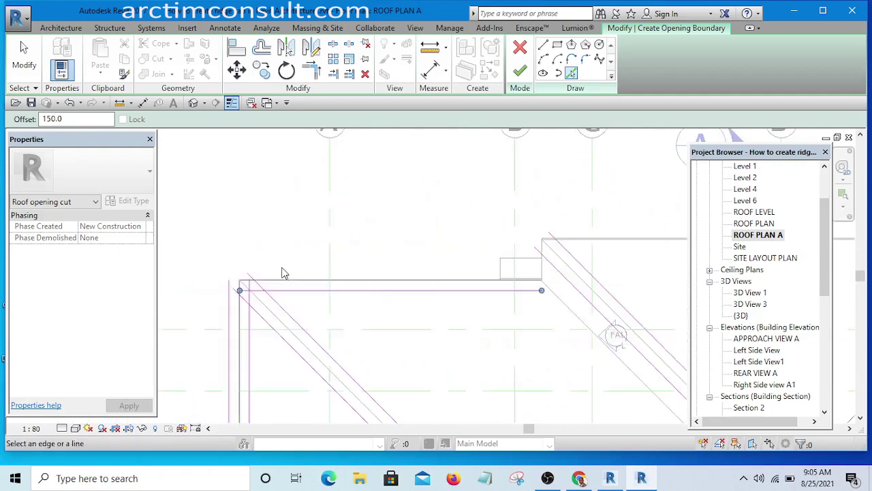
pyautogui.scroll(4, 440, 257)
pyautogui.scroll(3, 418, 286)
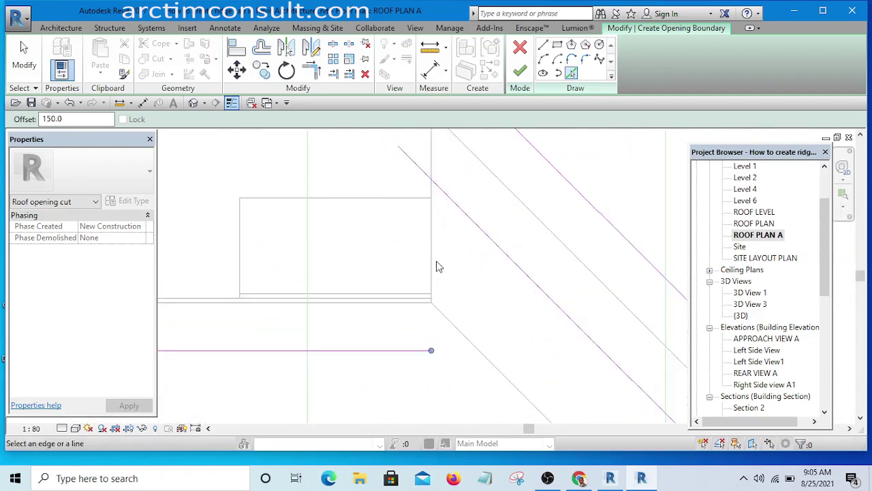
pyautogui.click(434, 263)
pyautogui.scroll(-2, 440, 242)
pyautogui.scroll(2, 391, 299)
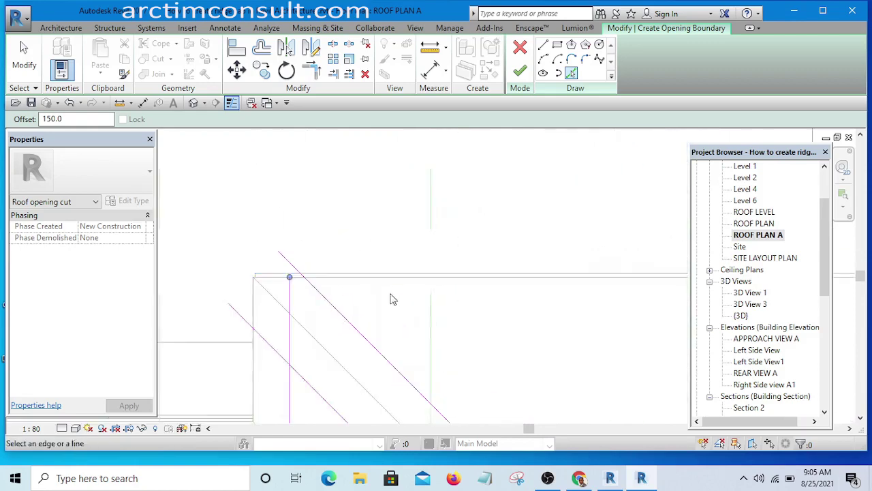
pyautogui.scroll(1, 392, 299)
pyautogui.click(394, 274)
pyautogui.scroll(-5, 263, 253)
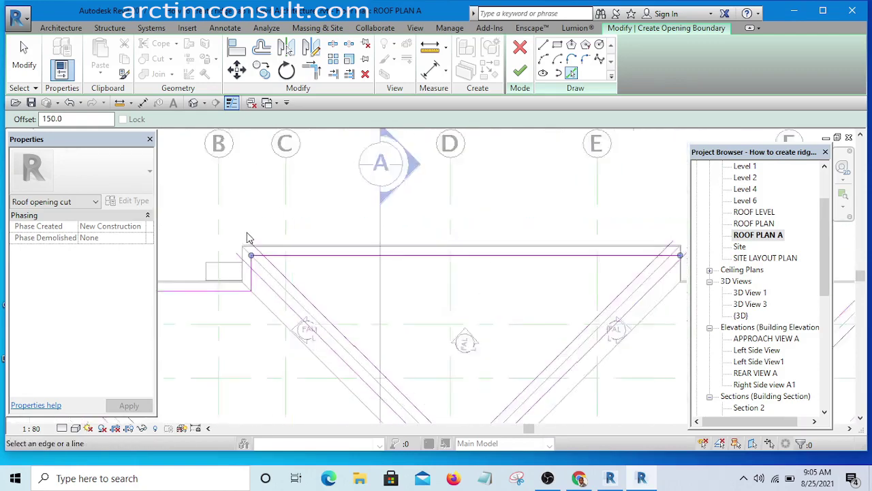
pyautogui.scroll(3, 436, 269)
pyautogui.scroll(6, 439, 257)
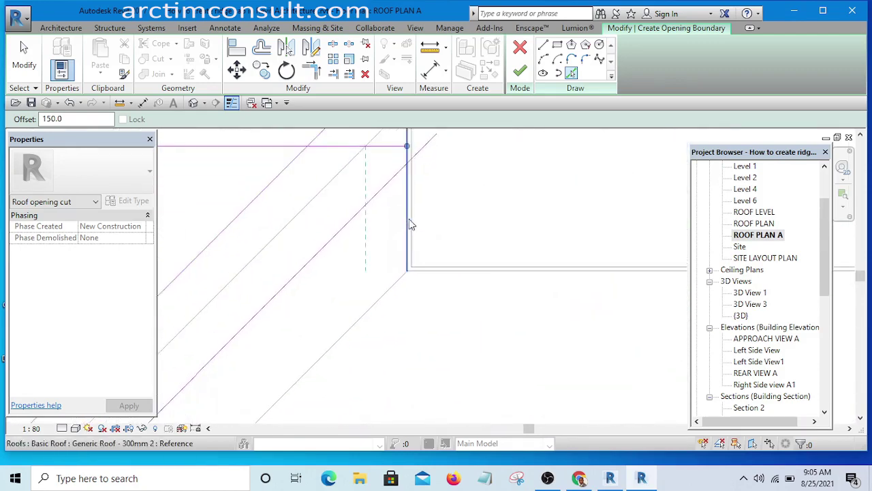
# Step: Add three more vertical roof edges to the boundary sketch
pyautogui.click(404, 220)
pyautogui.scroll(-3, 353, 228)
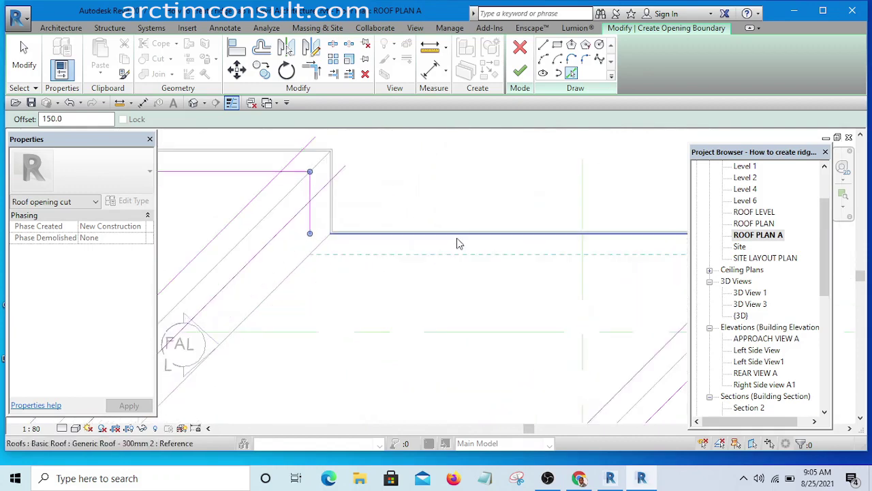
pyautogui.scroll(-3, 470, 258)
pyautogui.scroll(4, 474, 277)
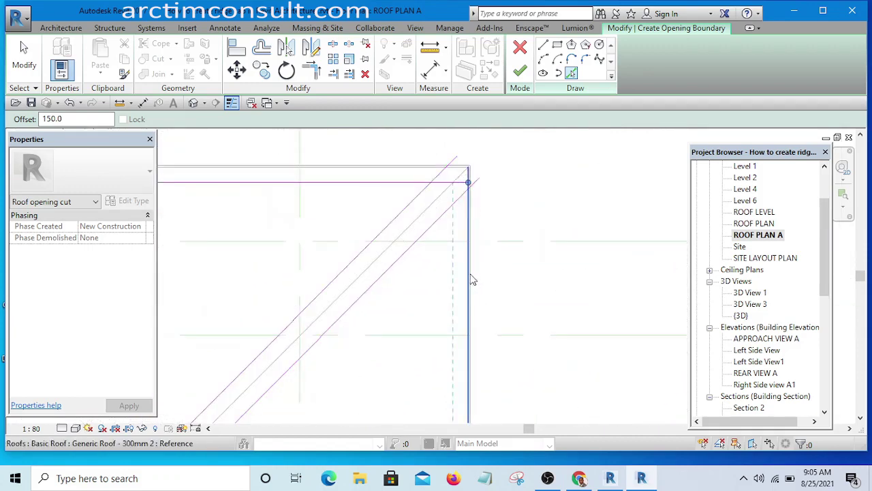
pyautogui.click(470, 276)
pyautogui.scroll(-5, 493, 239)
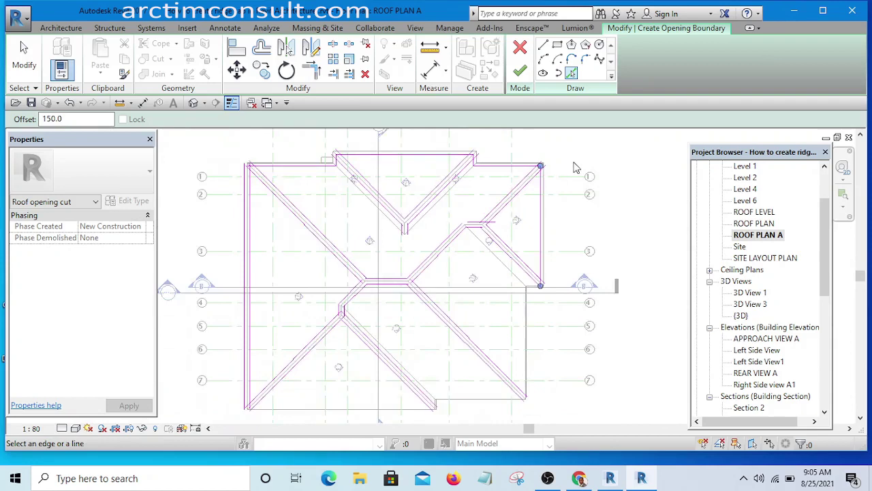
pyautogui.scroll(8, 550, 269)
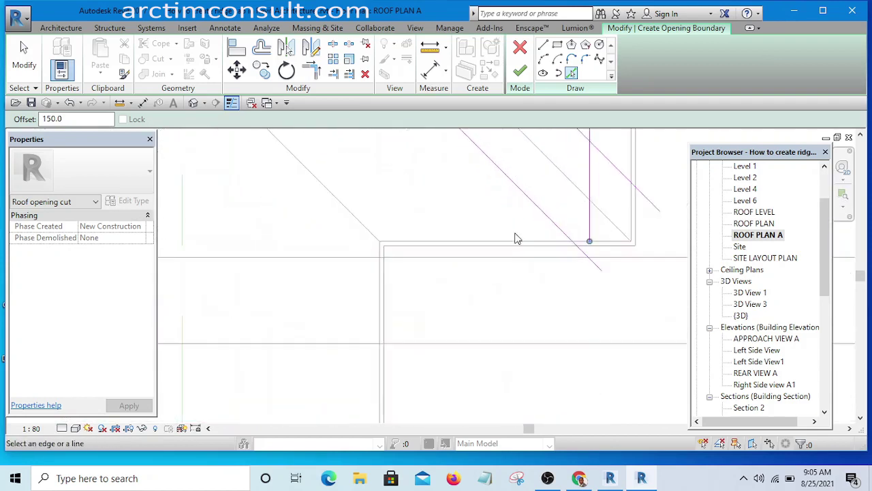
pyautogui.click(380, 333)
pyautogui.scroll(-6, 477, 300)
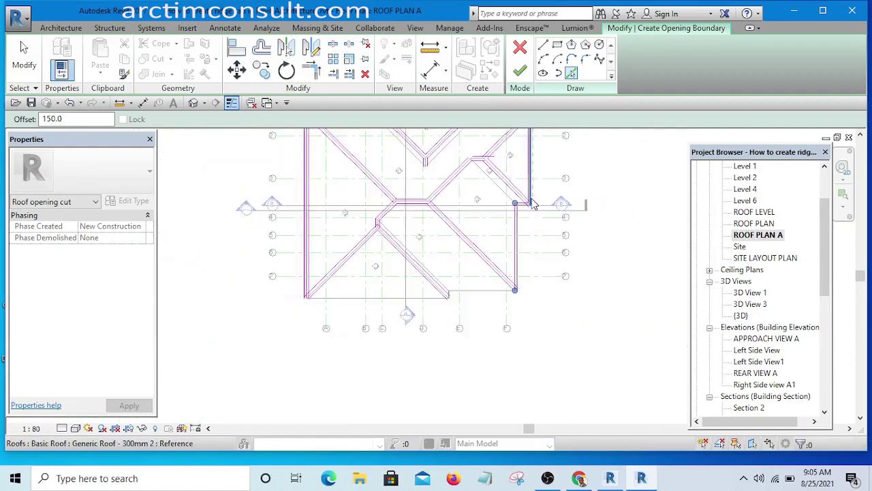
pyautogui.scroll(5, 477, 300)
# Step: Trace the horizontal edge, a vertical edge and the bottom eave to close the outline
pyautogui.click(497, 267)
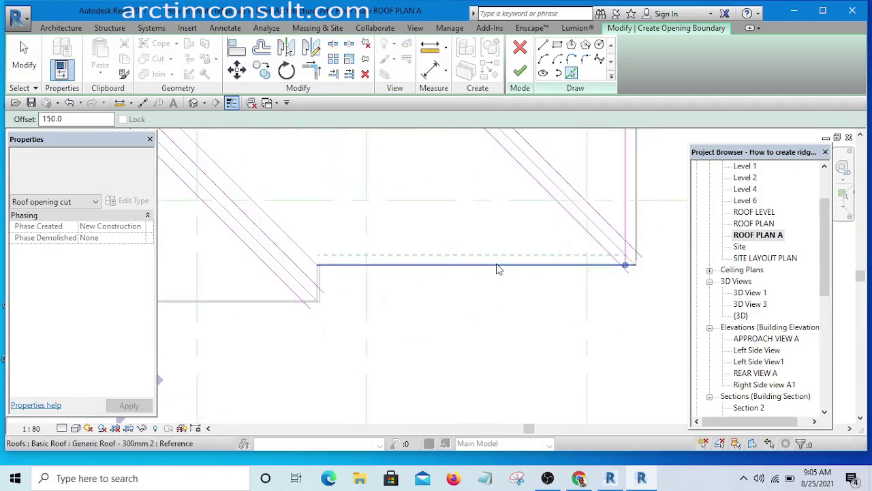
pyautogui.scroll(5, 321, 273)
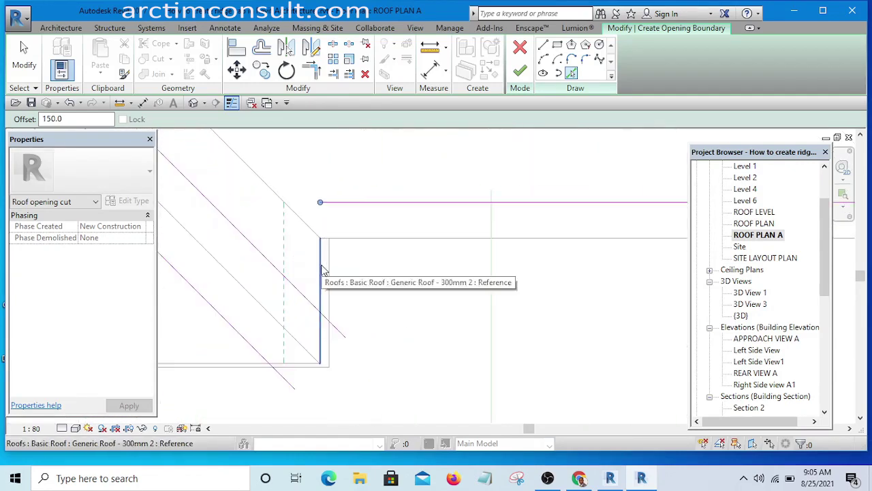
pyautogui.click(323, 271)
pyautogui.scroll(-3, 548, 311)
pyautogui.scroll(-2, 538, 315)
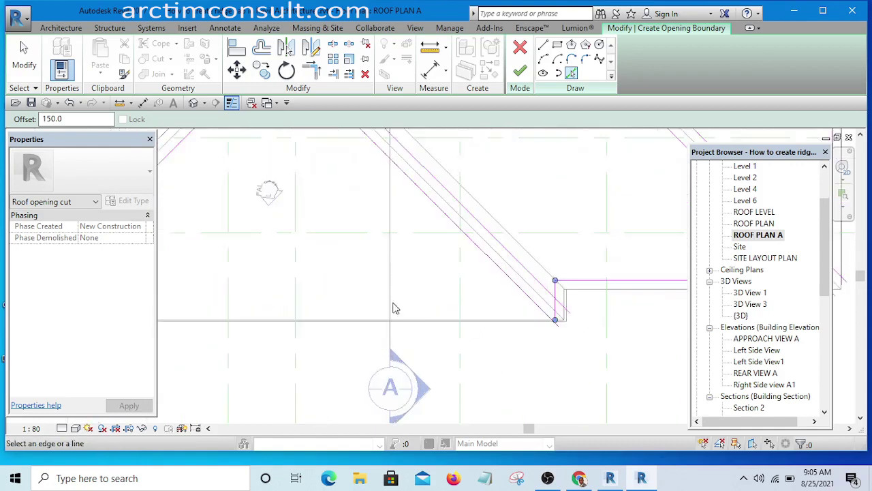
pyautogui.scroll(4, 402, 321)
pyautogui.click(422, 334)
pyautogui.scroll(-4, 526, 321)
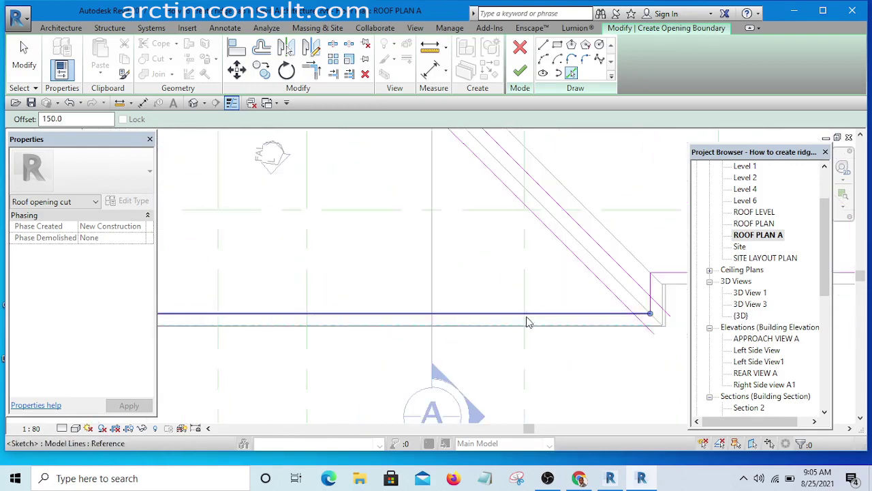
pyautogui.scroll(3, 382, 341)
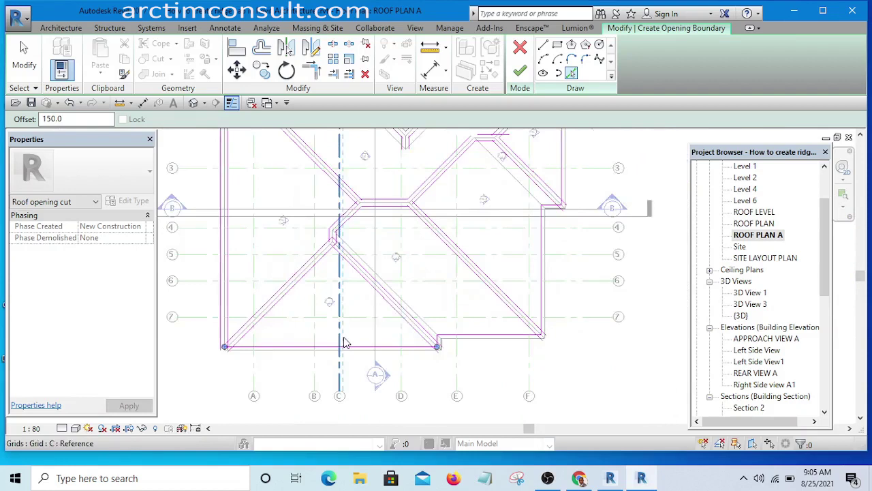
pyautogui.scroll(-3, 641, 361)
pyautogui.scroll(3, 630, 366)
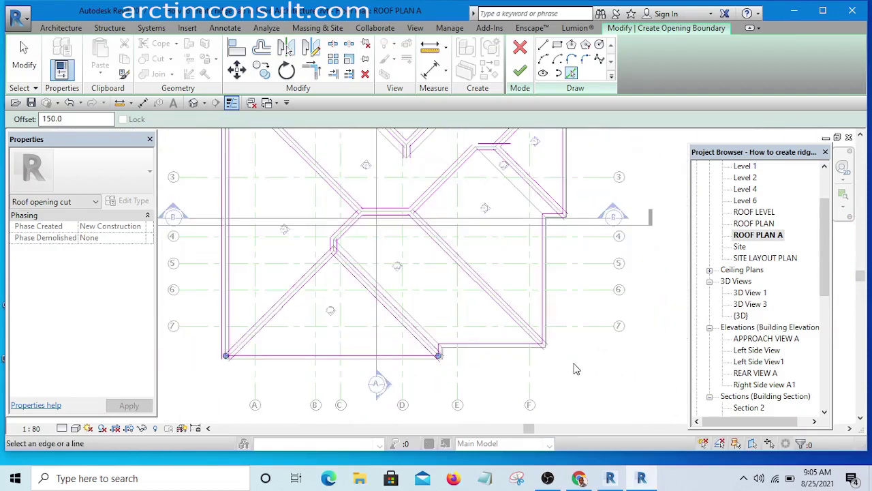
pyautogui.scroll(4, 409, 346)
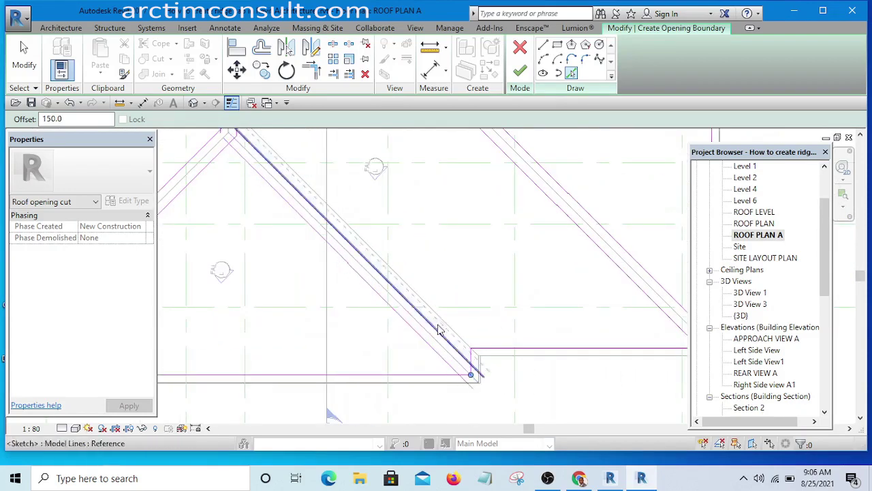
pyautogui.scroll(-3, 484, 286)
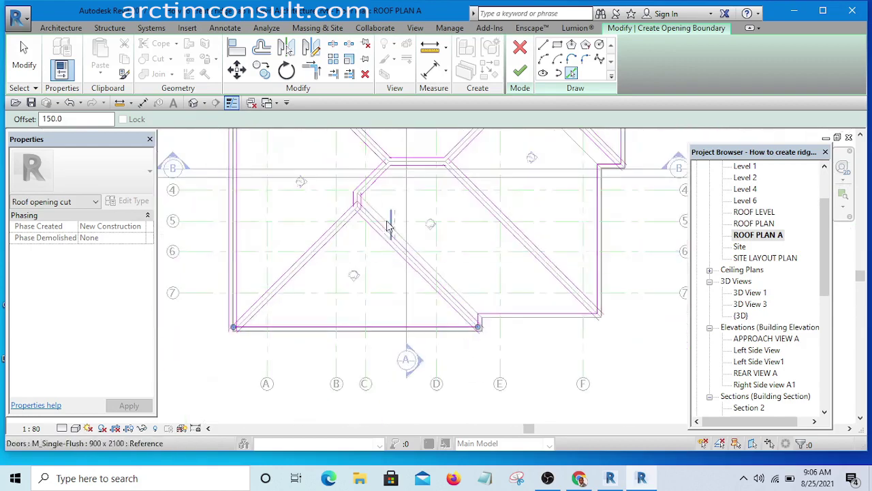
# Step: Join the first vertical and diagonal sketch lines into a corner, then cancel the trim
pyautogui.click(312, 69)
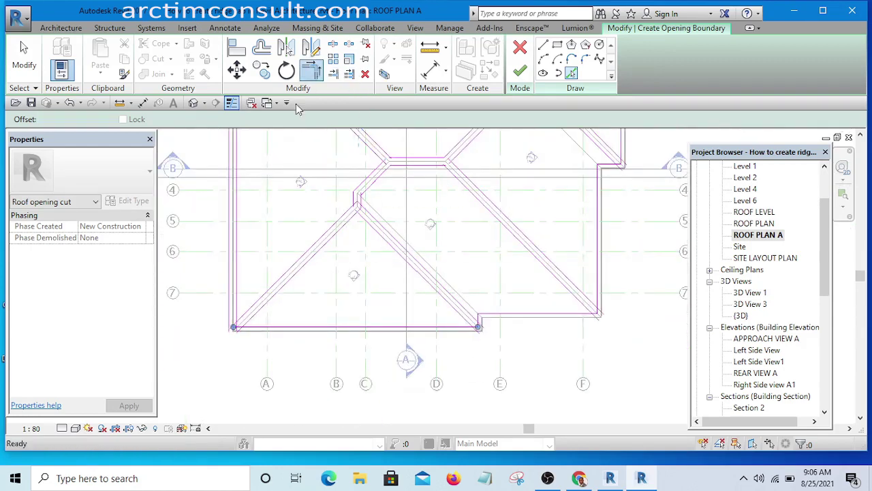
pyautogui.scroll(2, 242, 308)
pyautogui.scroll(3, 242, 317)
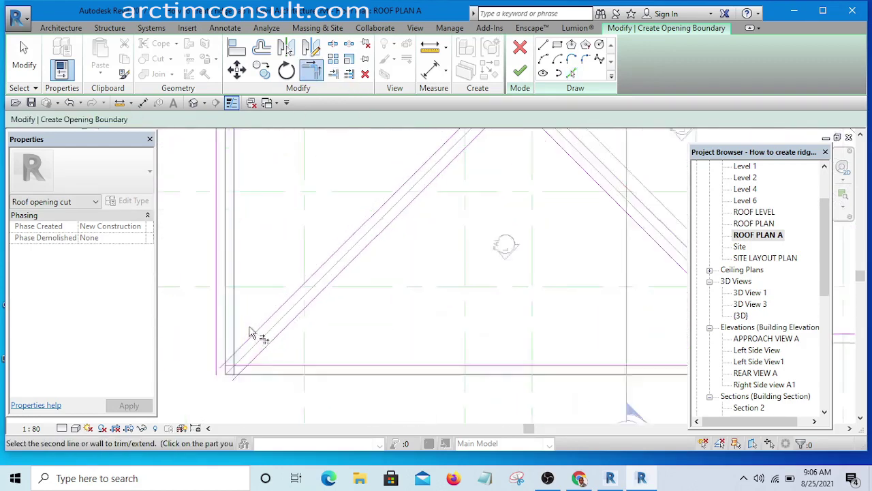
pyautogui.click(255, 337)
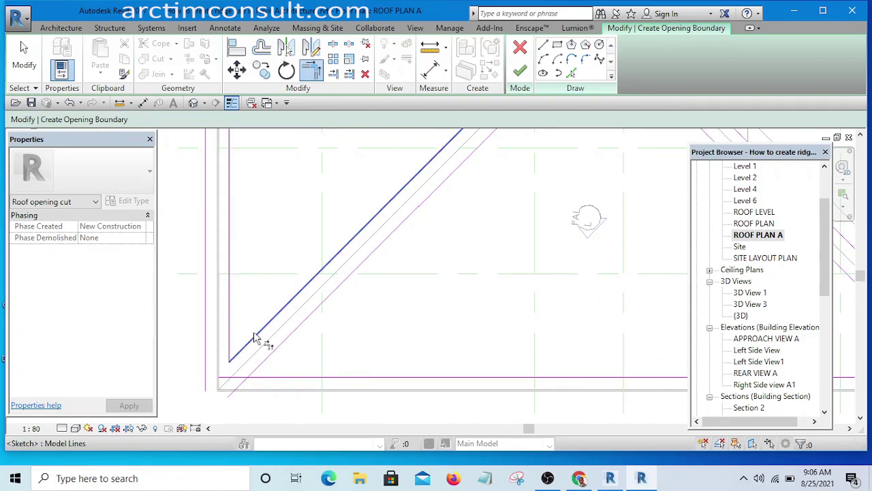
pyautogui.scroll(-3, 256, 337)
pyautogui.moveTo(250, 356); pyautogui.dragTo(327, 211, button='middle')
pyautogui.scroll(3, 409, 188)
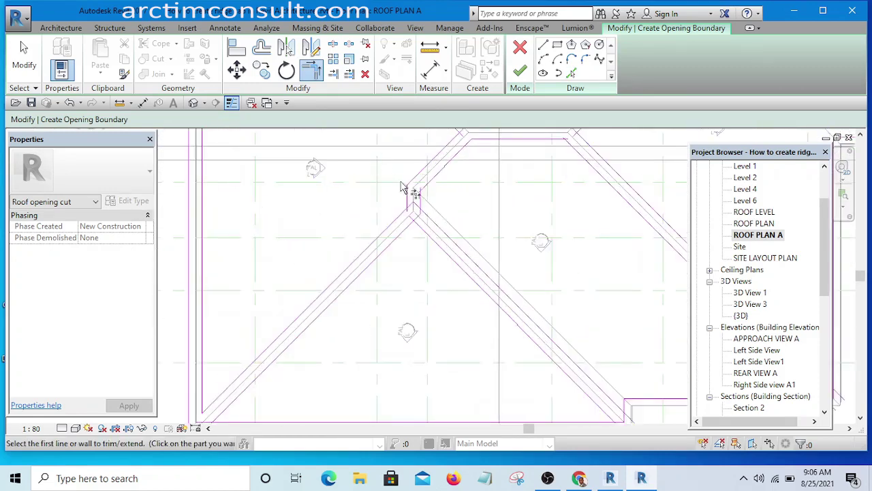
pyautogui.scroll(-5, 461, 243)
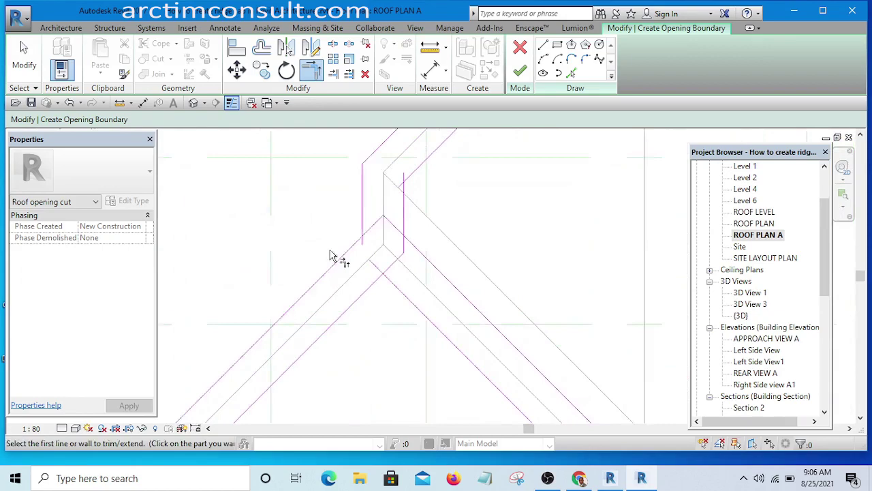
pyautogui.scroll(4, 528, 194)
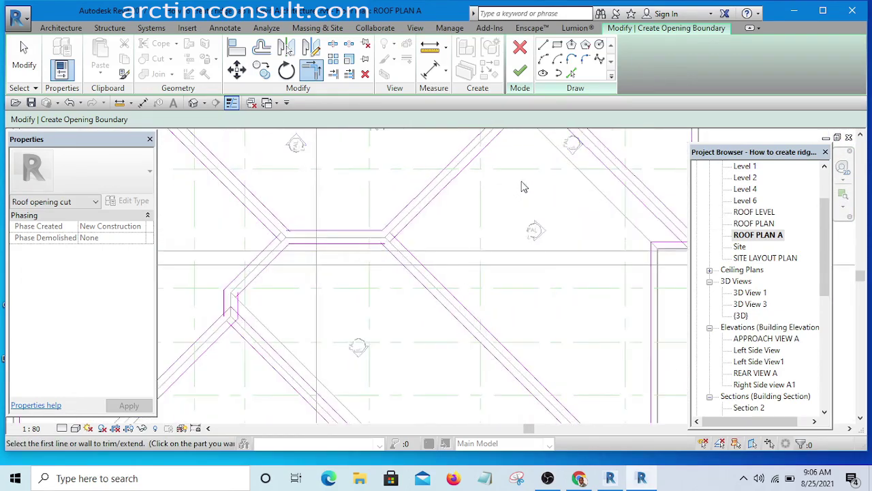
pyautogui.rightClick(522, 184)
pyautogui.click(539, 189)
pyautogui.scroll(-4, 520, 225)
pyautogui.scroll(5, 440, 254)
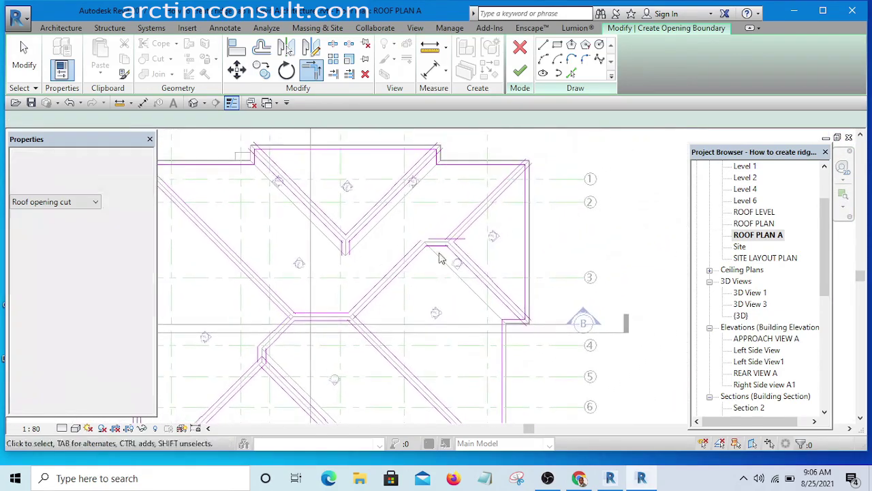
# Step: Trim the top line and upper-right diagonal against their adjoining diagonals into clean corners
pyautogui.click(310, 72)
pyautogui.scroll(2, 402, 245)
pyautogui.click(425, 244)
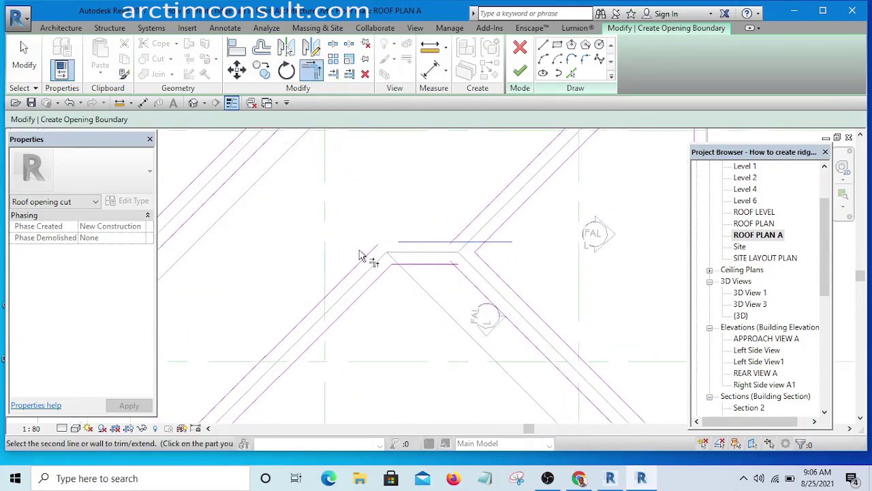
pyautogui.click(367, 259)
pyautogui.scroll(2, 436, 253)
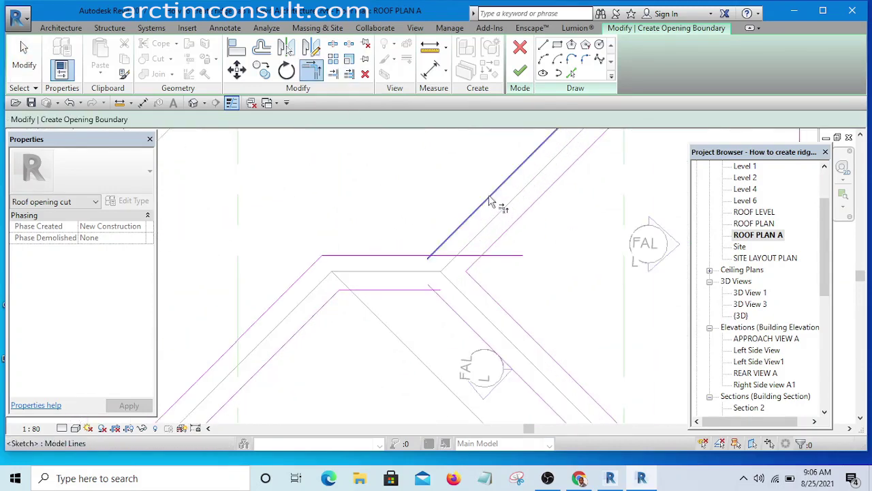
pyautogui.click(491, 196)
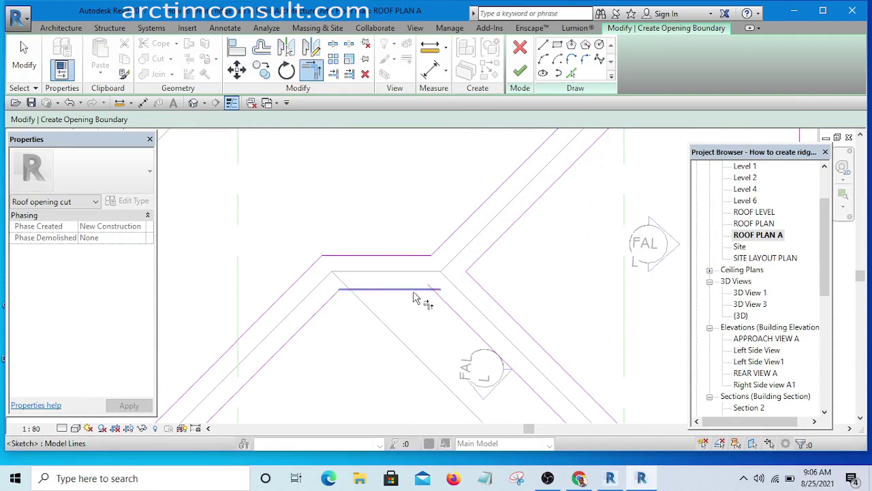
pyautogui.click(440, 308)
pyautogui.scroll(-3, 409, 307)
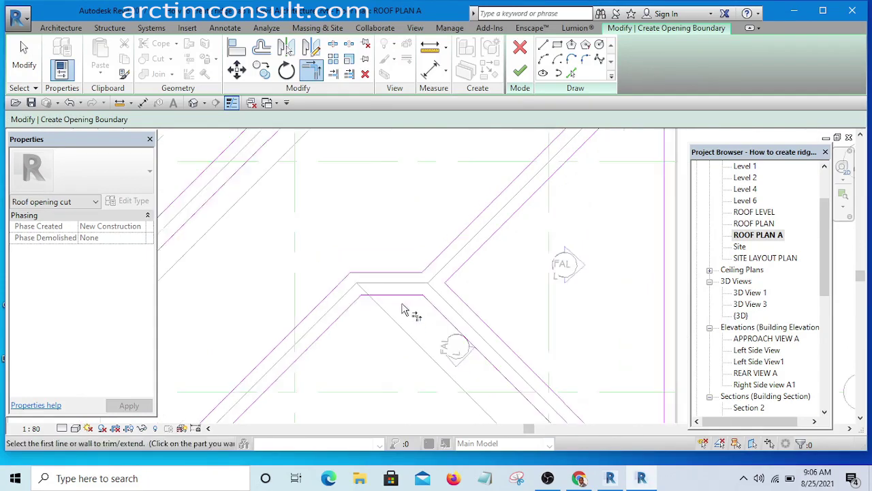
pyautogui.scroll(2, 498, 199)
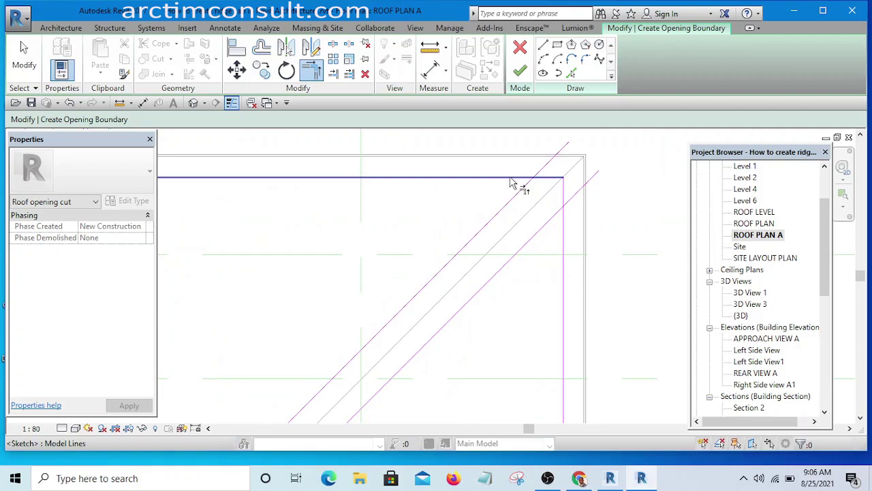
# Step: Close the upper-right corners where the top line, right vertical and diagonals meet
pyautogui.click(515, 178)
pyautogui.click(516, 198)
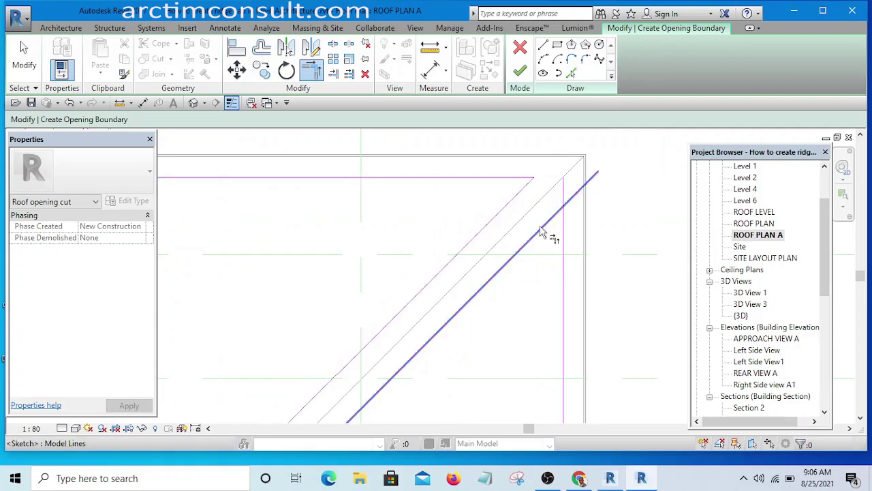
pyautogui.click(556, 240)
pyautogui.click(576, 195)
pyautogui.scroll(-3, 582, 157)
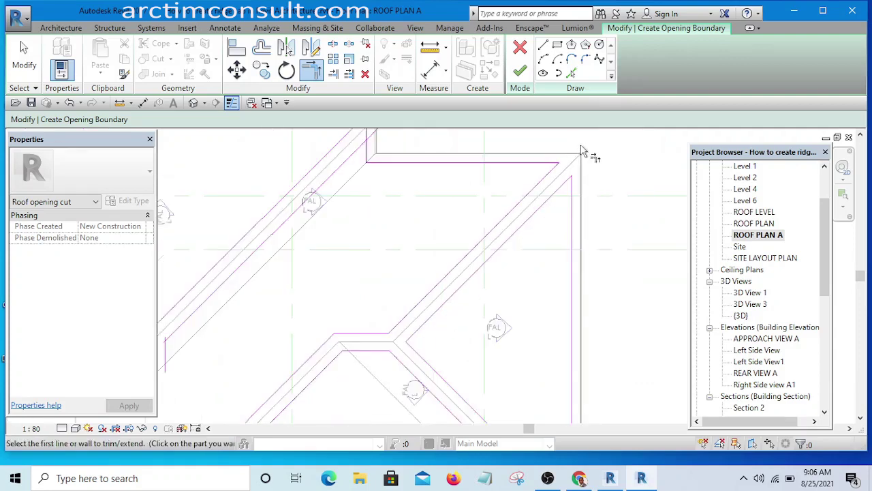
pyautogui.scroll(2, 561, 189)
pyautogui.scroll(3, 443, 155)
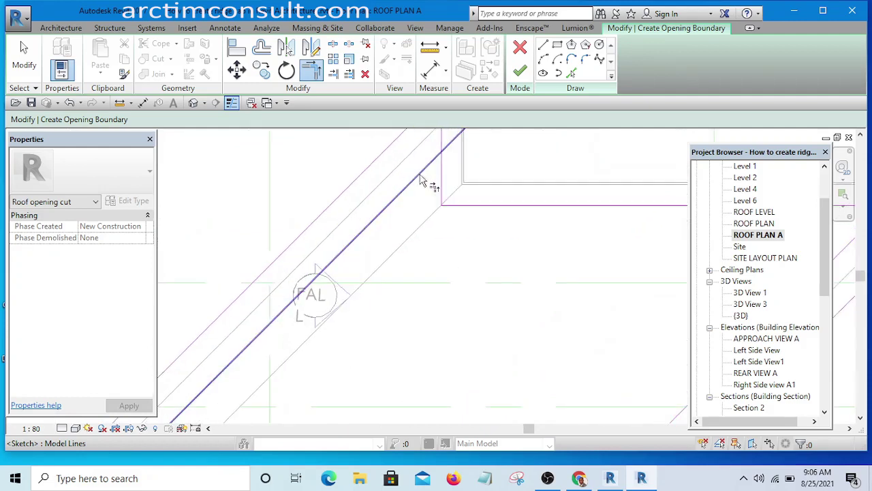
pyautogui.click(426, 182)
pyautogui.click(443, 192)
pyautogui.scroll(-2, 490, 238)
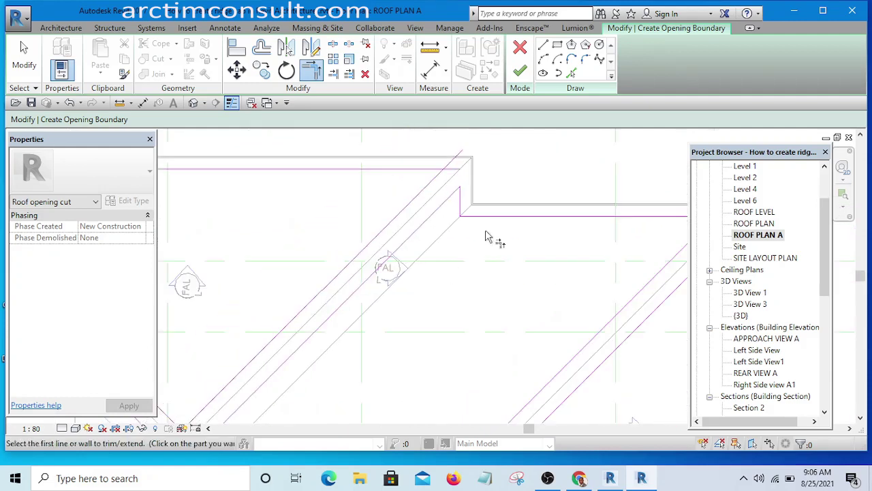
pyautogui.scroll(2, 405, 181)
pyautogui.click(432, 190)
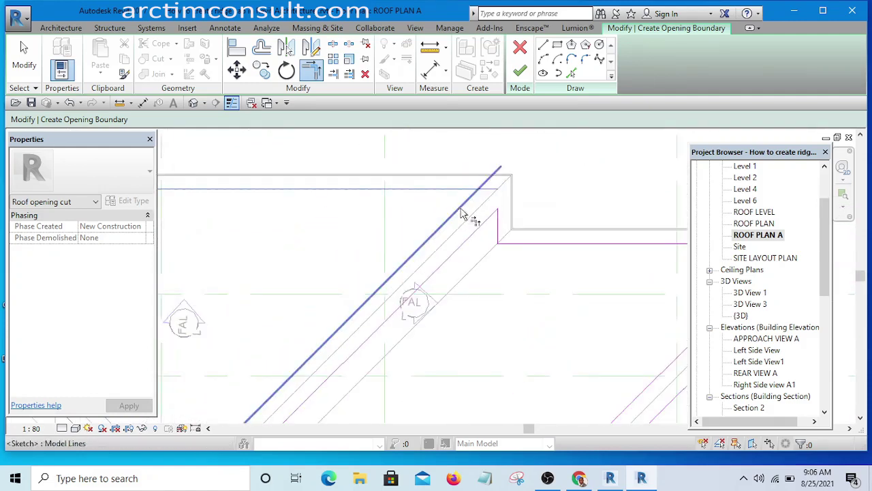
pyautogui.click(461, 213)
# Step: Trim the diagonal to meet the top line at the top-left corner
pyautogui.scroll(-4, 524, 170)
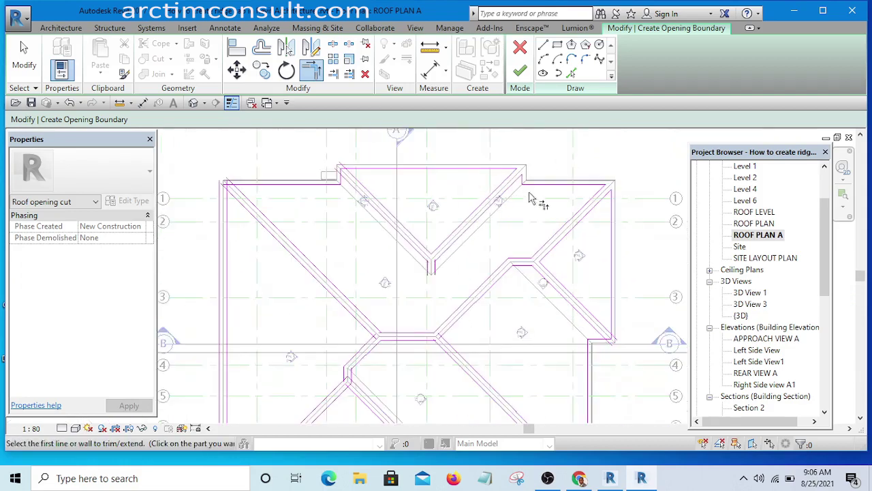
pyautogui.scroll(4, 285, 197)
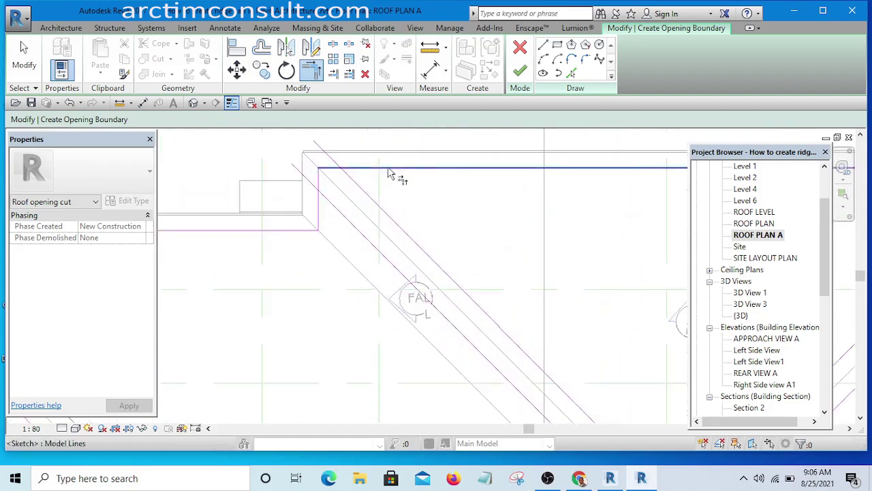
pyautogui.click(388, 170)
pyautogui.click(379, 199)
pyautogui.scroll(1, 341, 218)
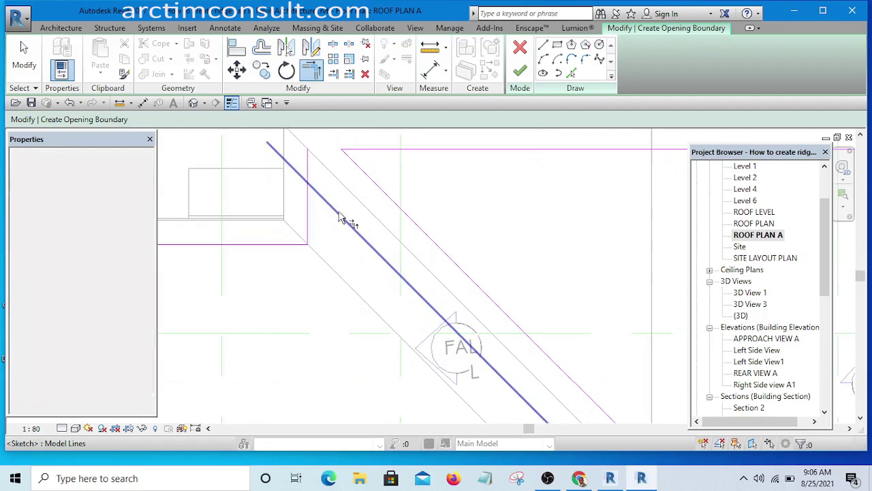
pyautogui.scroll(-4, 310, 220)
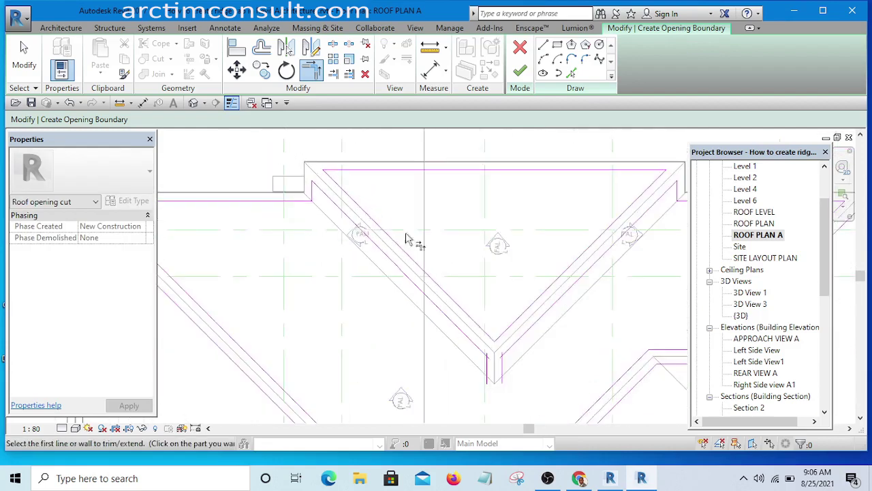
pyautogui.moveTo(479, 349); pyautogui.dragTo(425, 211, button='middle')
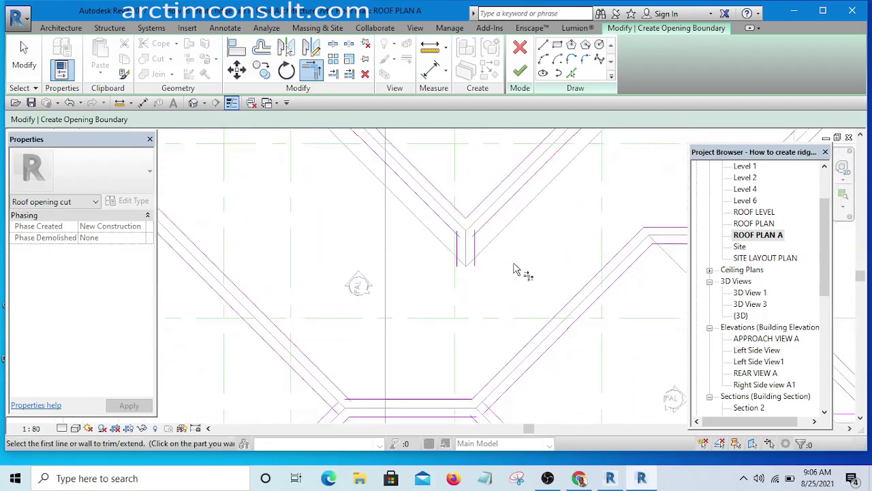
pyautogui.scroll(-1, 504, 257)
pyautogui.scroll(2, 504, 257)
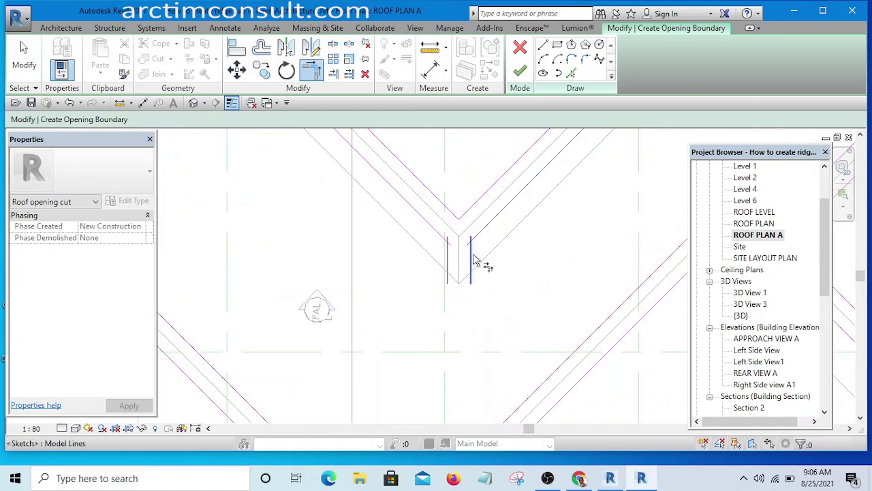
pyautogui.scroll(1, 426, 239)
# Step: Close the gap with the diagonal and trim it to meet the horizontal line
pyautogui.click(429, 225)
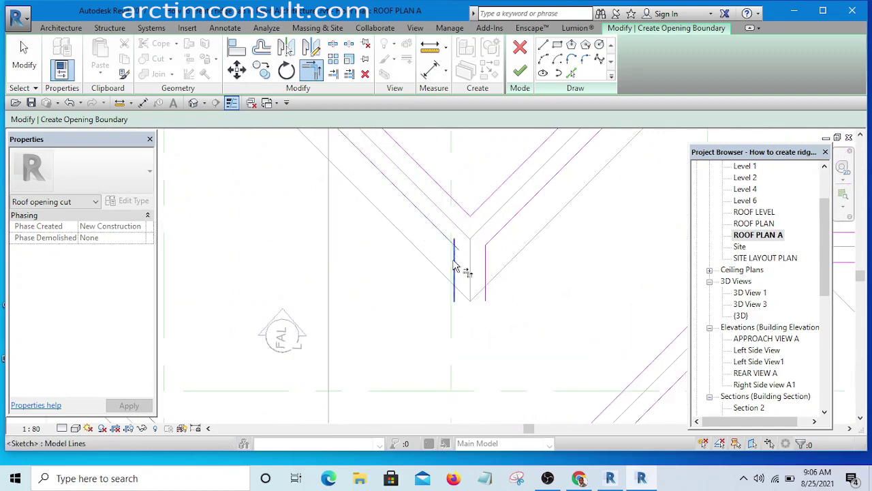
pyautogui.scroll(-4, 526, 262)
pyautogui.scroll(4, 477, 198)
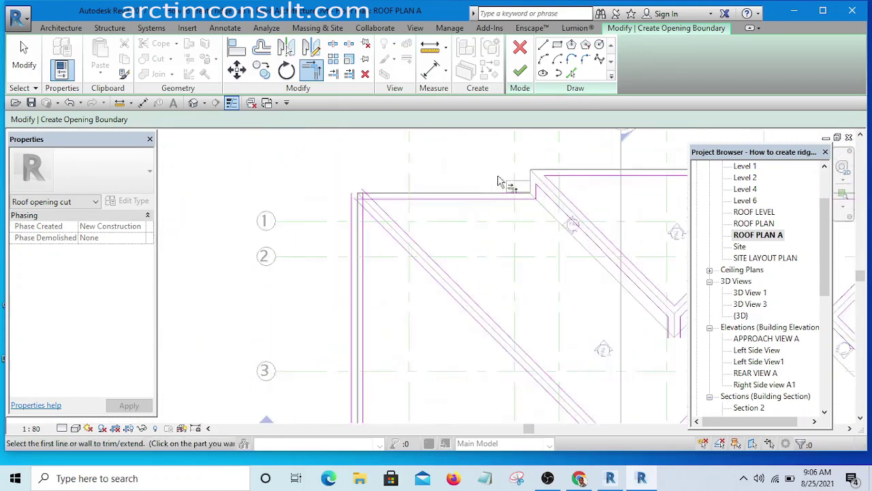
pyautogui.click(371, 232)
pyautogui.scroll(2, 335, 214)
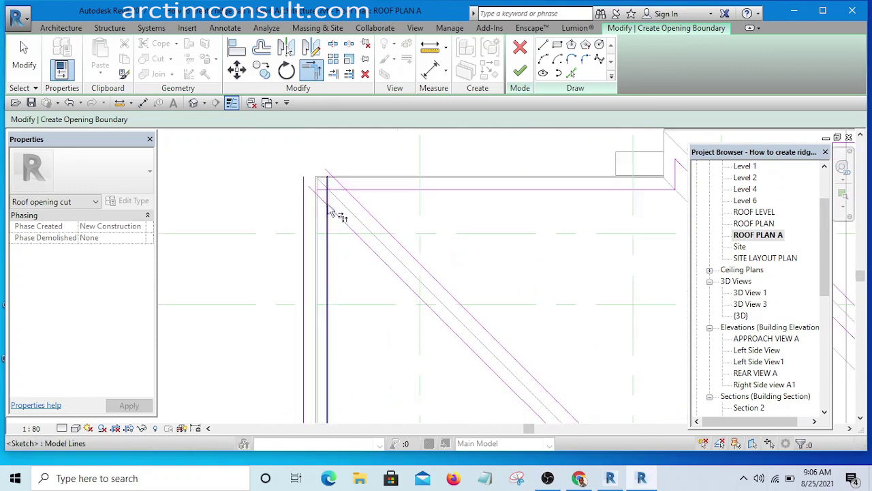
pyautogui.click(385, 185)
pyautogui.click(346, 236)
pyautogui.scroll(1, 347, 236)
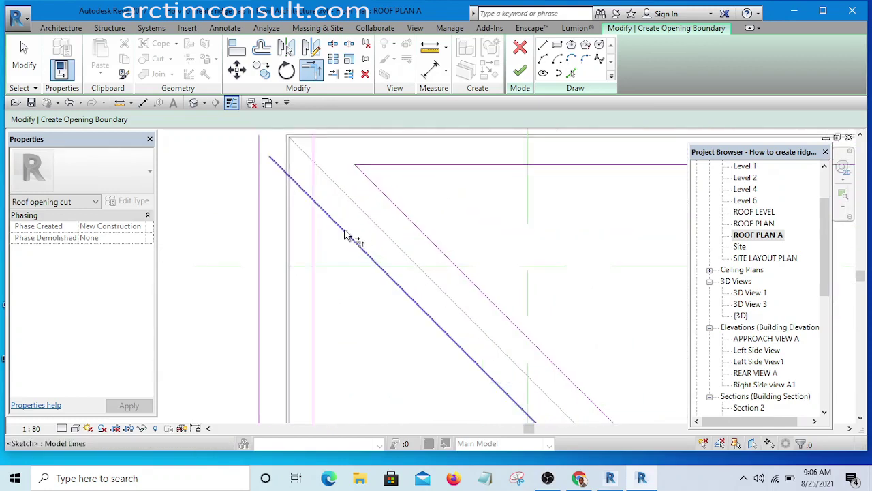
pyautogui.scroll(-5, 320, 225)
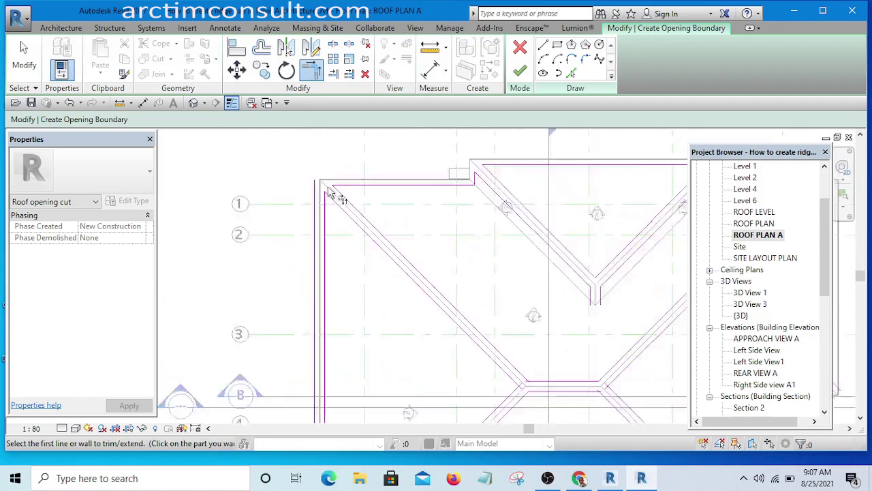
pyautogui.scroll(2, 329, 394)
pyautogui.scroll(3, 329, 394)
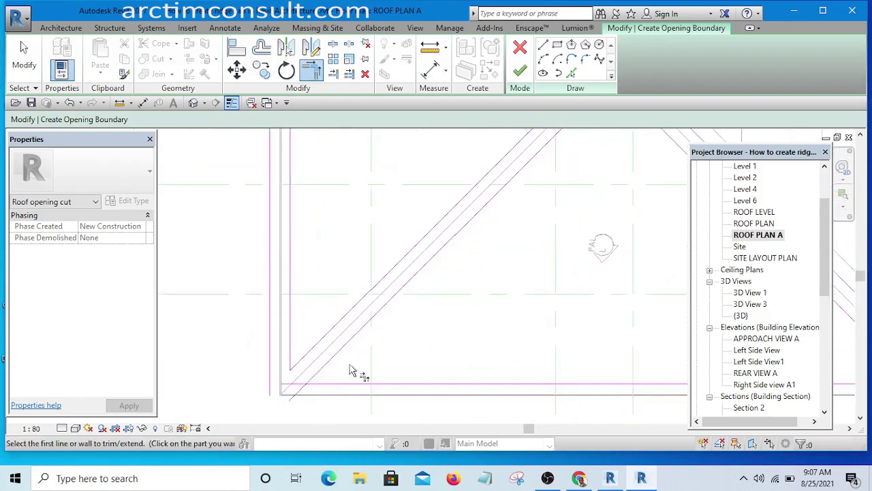
pyautogui.scroll(-5, 267, 350)
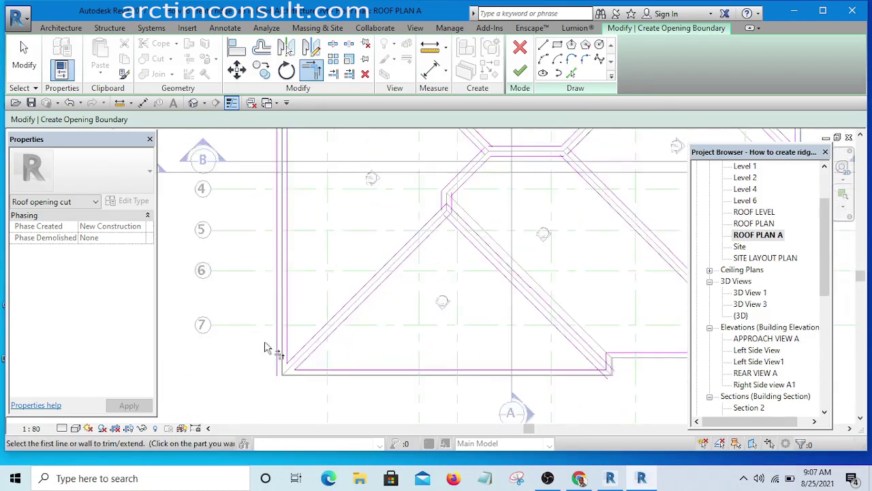
pyautogui.scroll(5, 467, 366)
pyautogui.scroll(1, 436, 350)
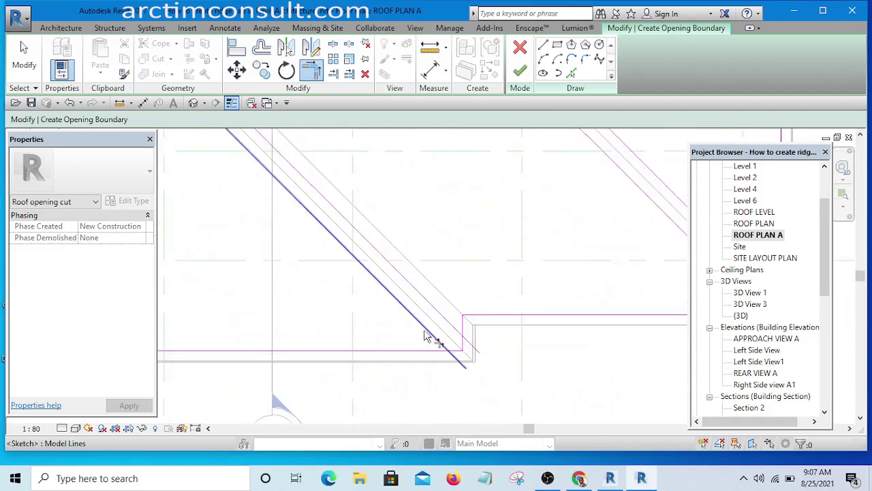
# Step: Trim the lower-right diagonals against the bottom, vertical and horizontal sketch lines
pyautogui.click(428, 351)
pyautogui.click(450, 334)
pyautogui.scroll(1, 450, 312)
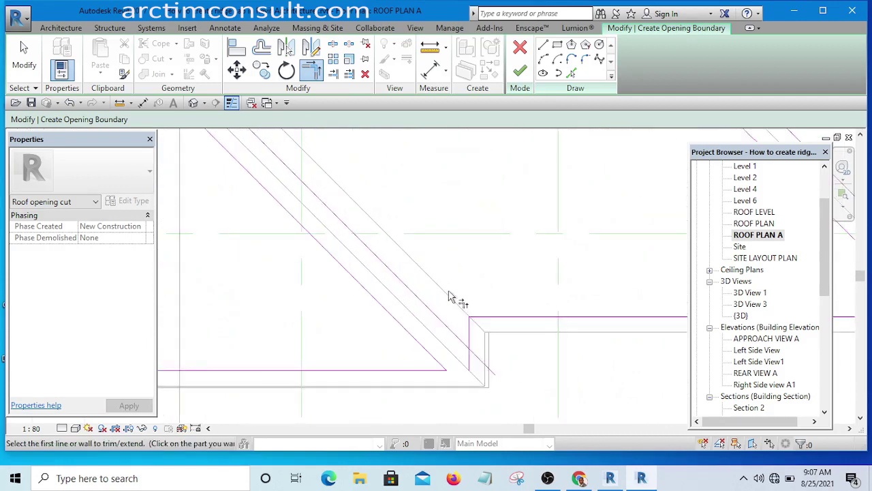
pyautogui.click(431, 312)
pyautogui.scroll(1, 470, 327)
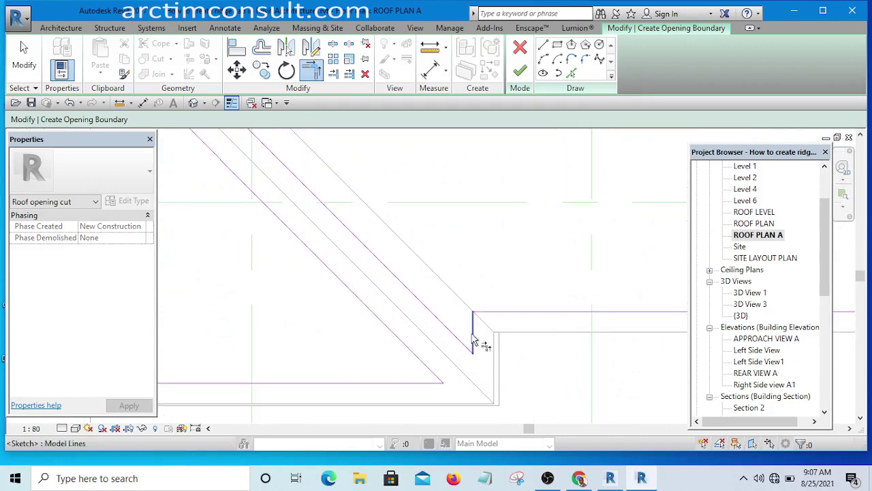
pyautogui.click(475, 341)
pyautogui.moveTo(475, 340); pyautogui.dragTo(527, 328, button='middle')
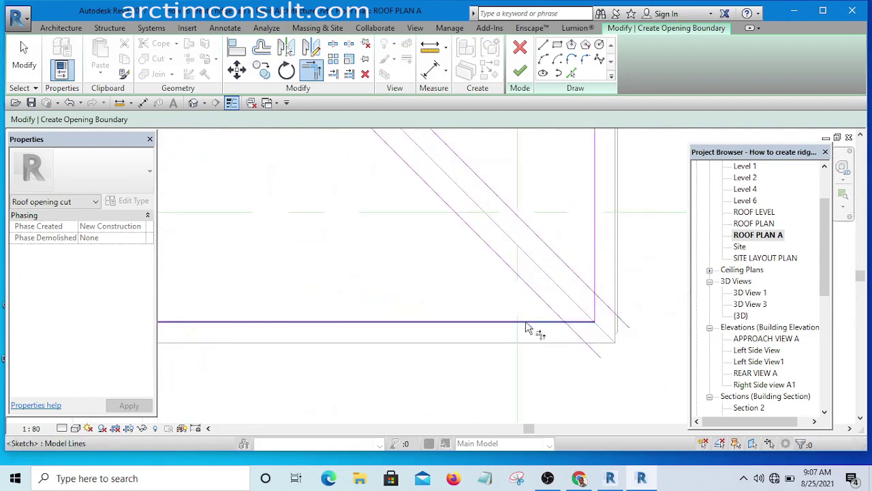
pyautogui.click(526, 326)
pyautogui.click(562, 319)
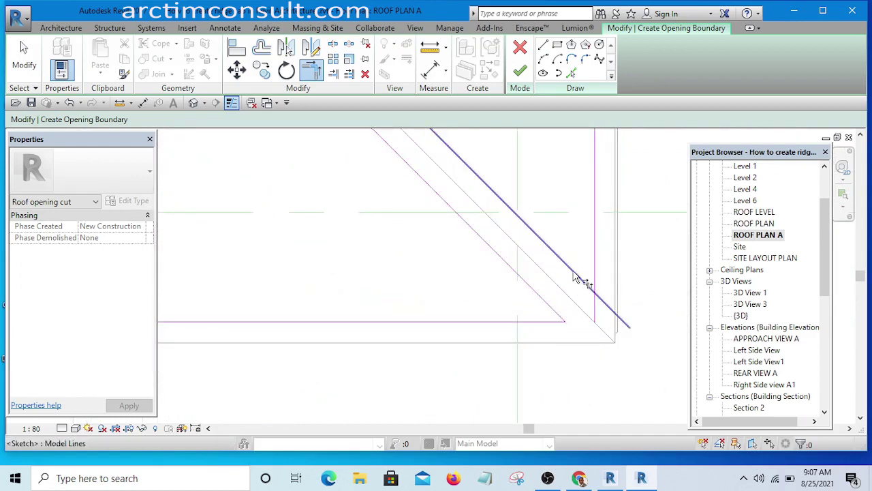
# Step: Close the corner against the vertical line and end the horizontal line at the diagonal
pyautogui.click(595, 277)
pyautogui.scroll(-5, 613, 327)
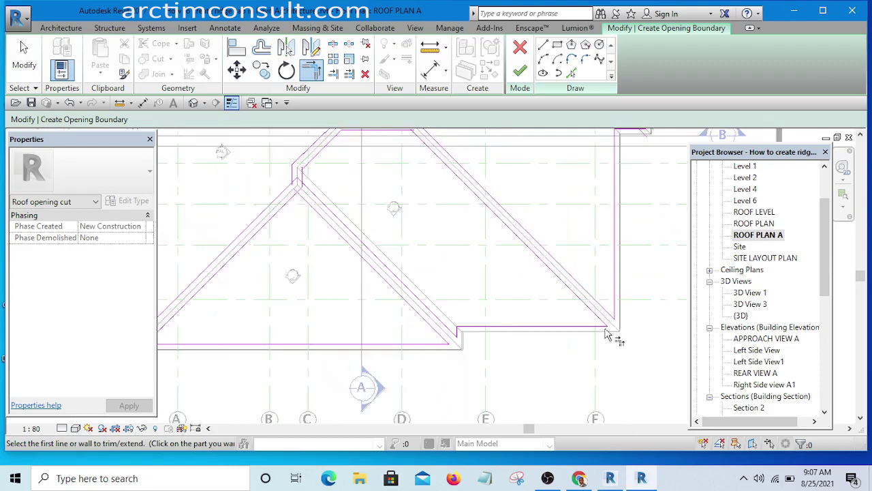
pyautogui.scroll(4, 617, 273)
pyautogui.scroll(5, 622, 259)
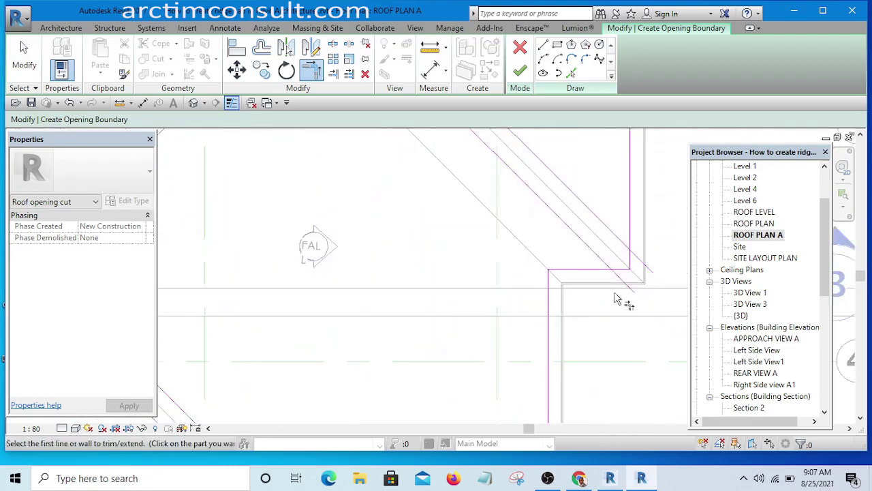
pyautogui.click(583, 257)
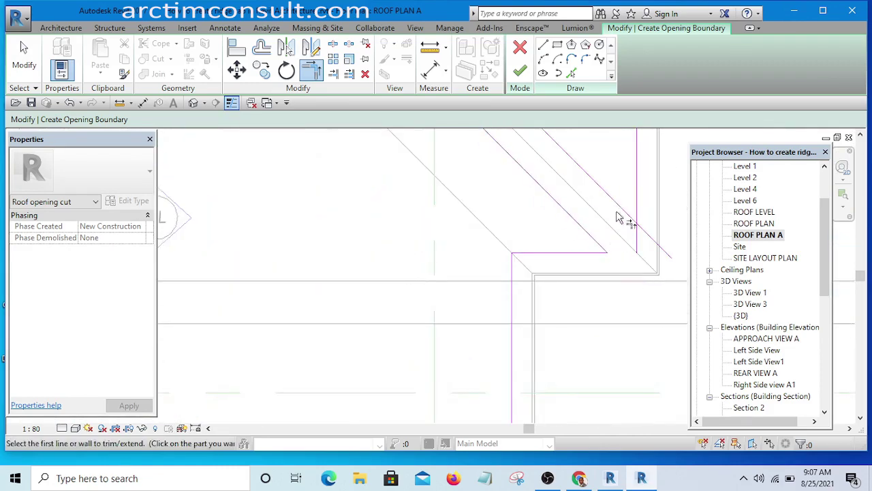
pyautogui.scroll(-5, 620, 279)
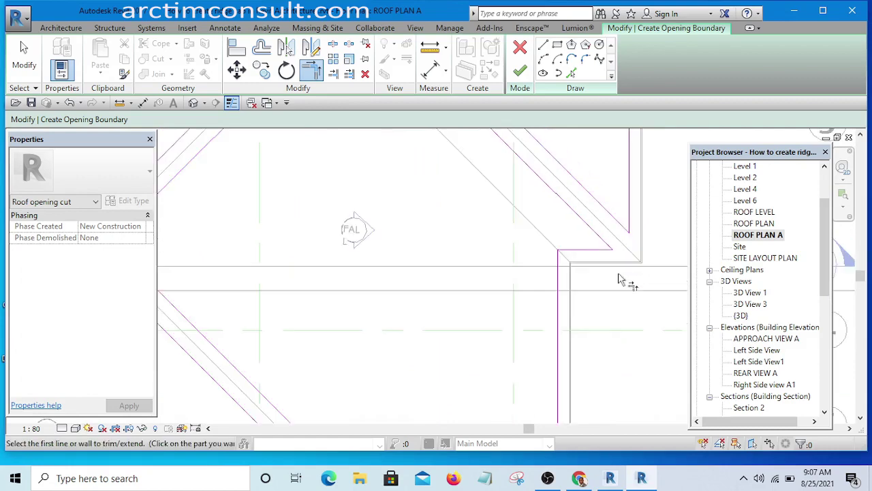
pyautogui.scroll(3, 512, 233)
pyautogui.scroll(2, 425, 314)
pyautogui.scroll(4, 355, 337)
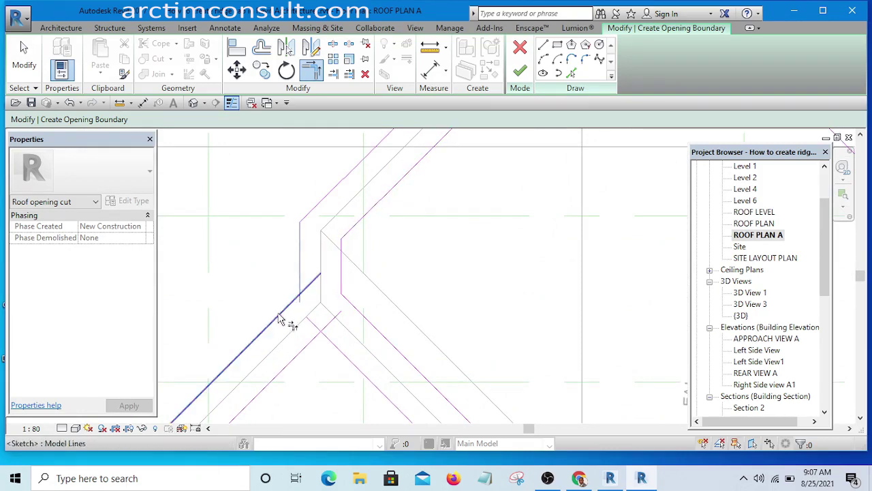
pyautogui.scroll(-3, 409, 265)
pyautogui.scroll(1, 347, 286)
pyautogui.scroll(1, 347, 286)
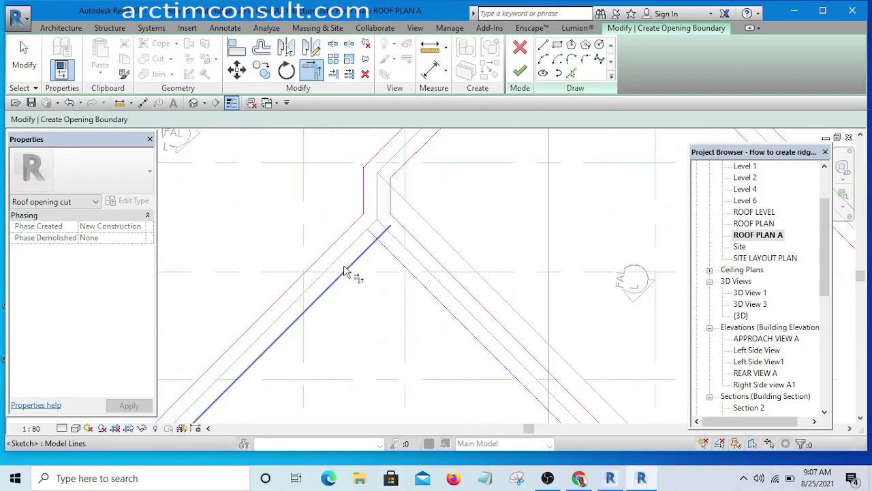
pyautogui.scroll(-3, 369, 289)
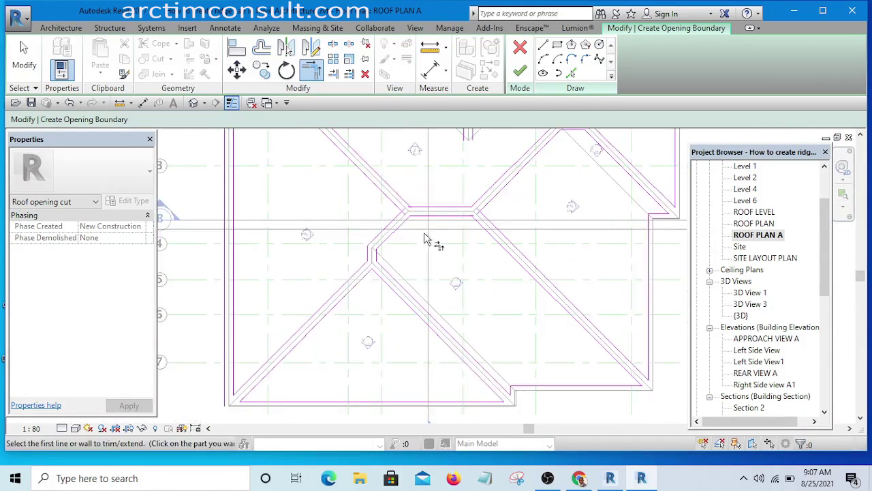
pyautogui.scroll(3, 353, 170)
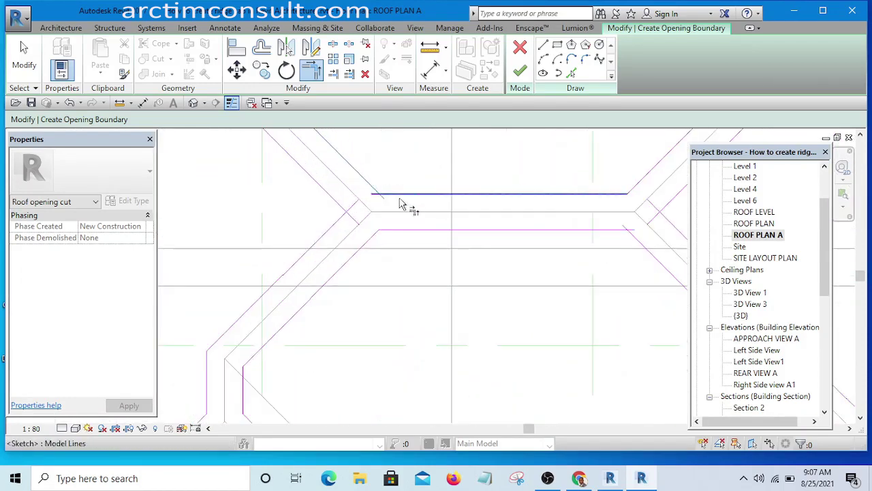
# Step: Join the two upper diagonals and trim the horizontal line to meet its diagonal
pyautogui.click(326, 190)
pyautogui.click(337, 240)
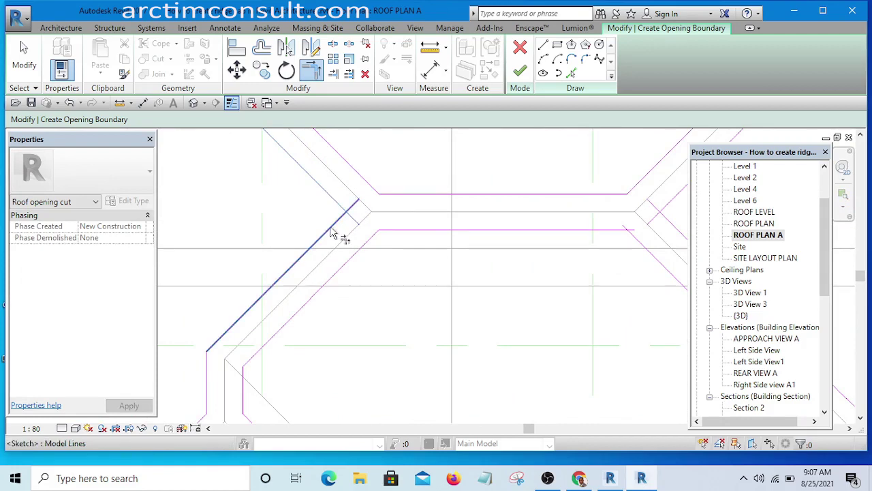
pyautogui.scroll(-1, 253, 243)
pyautogui.scroll(1, 525, 272)
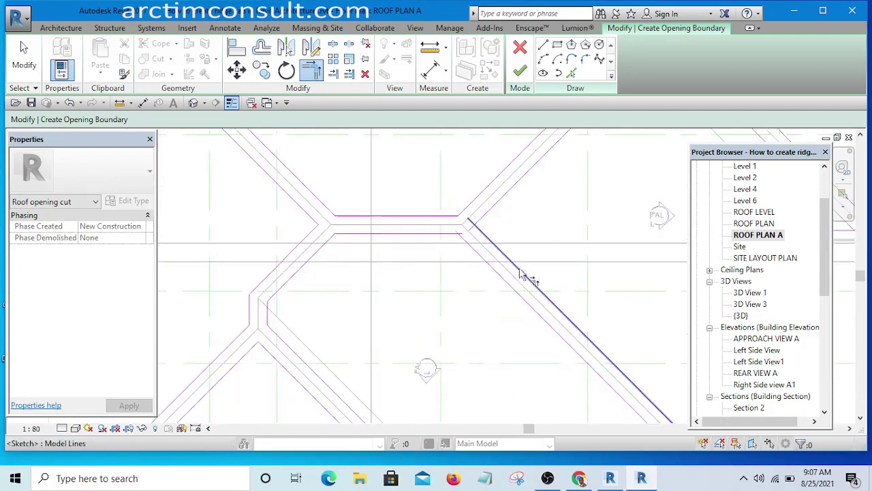
pyautogui.scroll(1, 424, 238)
pyautogui.scroll(1, 363, 197)
pyautogui.click(362, 197)
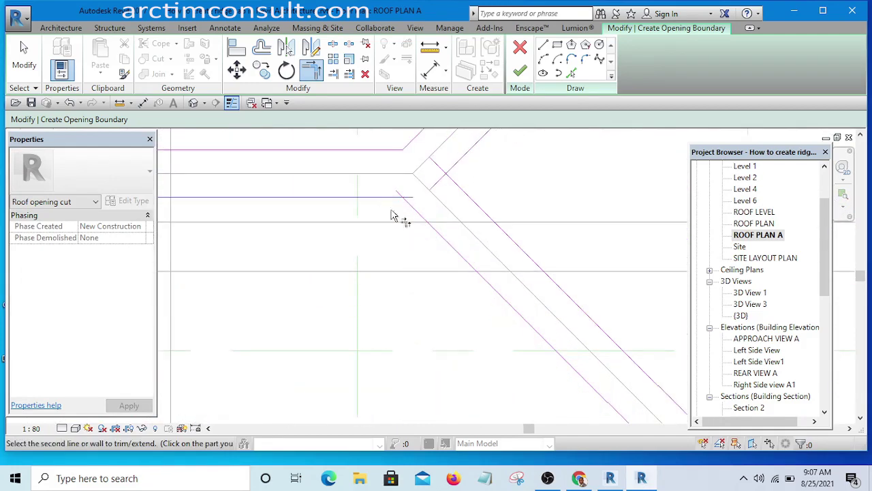
pyautogui.click(480, 274)
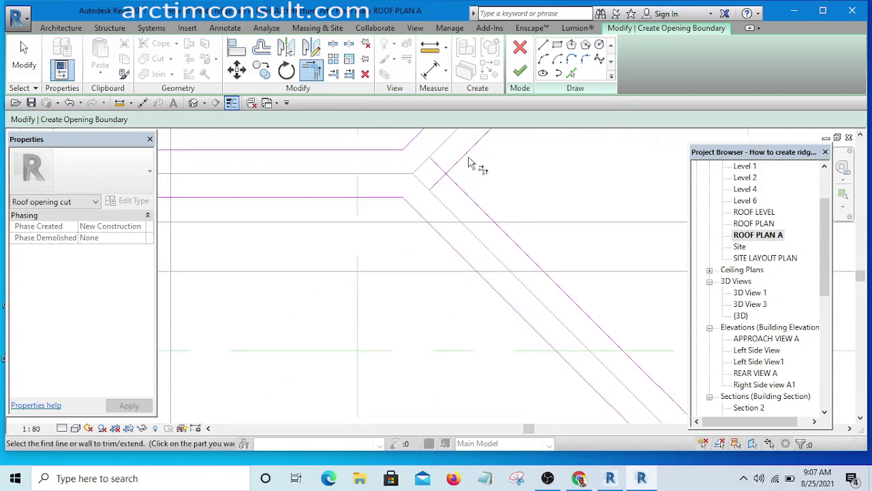
pyautogui.scroll(-5, 524, 257)
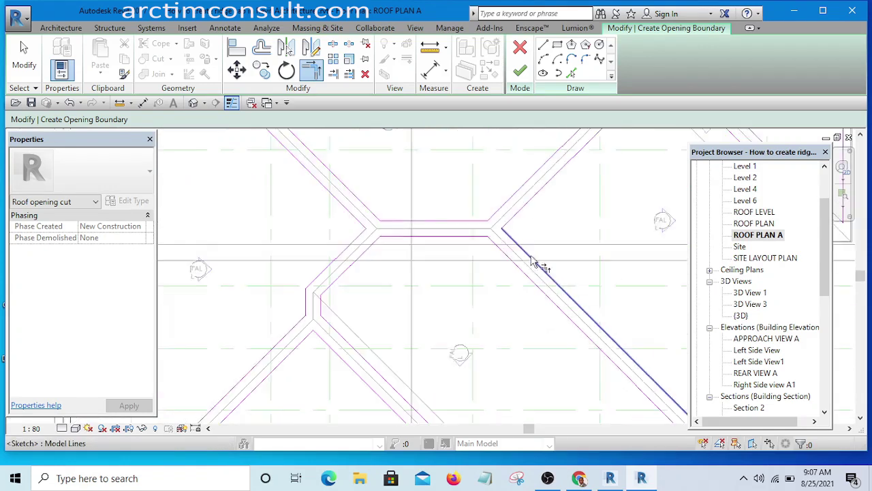
pyautogui.scroll(4, 523, 209)
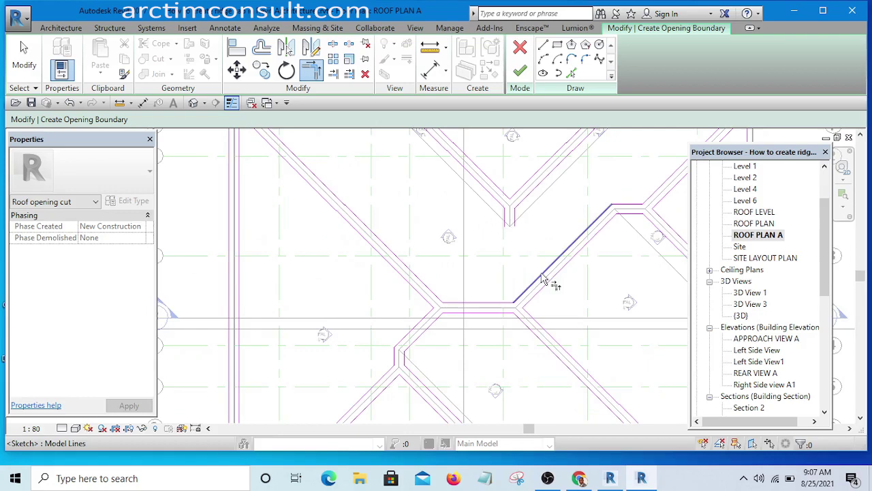
pyautogui.scroll(-3, 443, 230)
pyautogui.scroll(5, 365, 387)
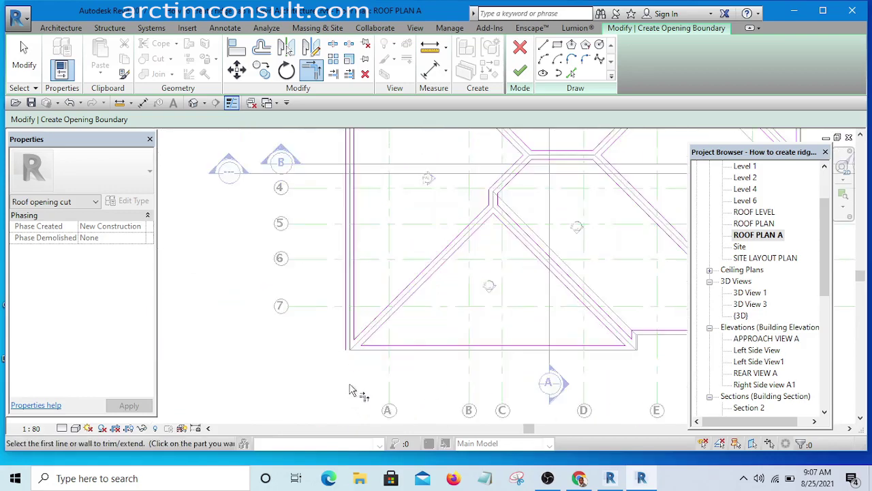
# Step: Delete the stray sketch line on the left
pyautogui.press('Escape')
pyautogui.click(346, 315)
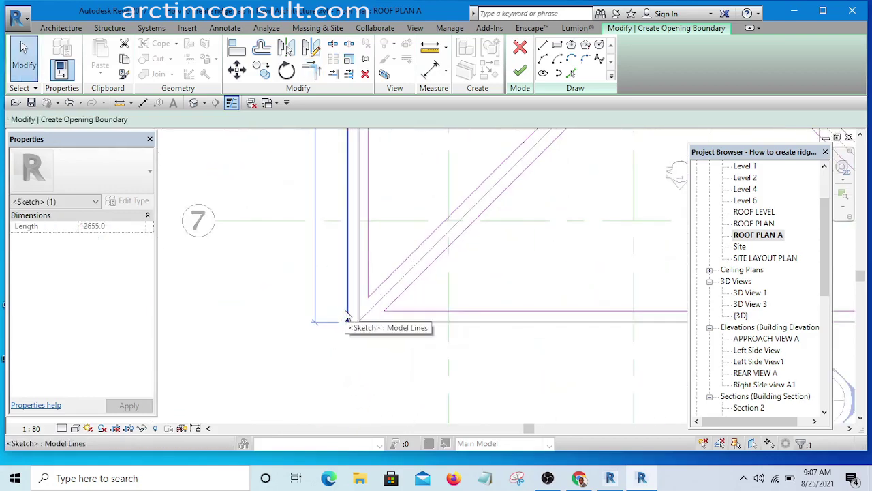
pyautogui.press('Delete')
# Step: Pick the upper-left diagonal and inner upper-right roof edges as new sketch lines
pyautogui.scroll(-2, 285, 333)
pyautogui.scroll(-2, 424, 214)
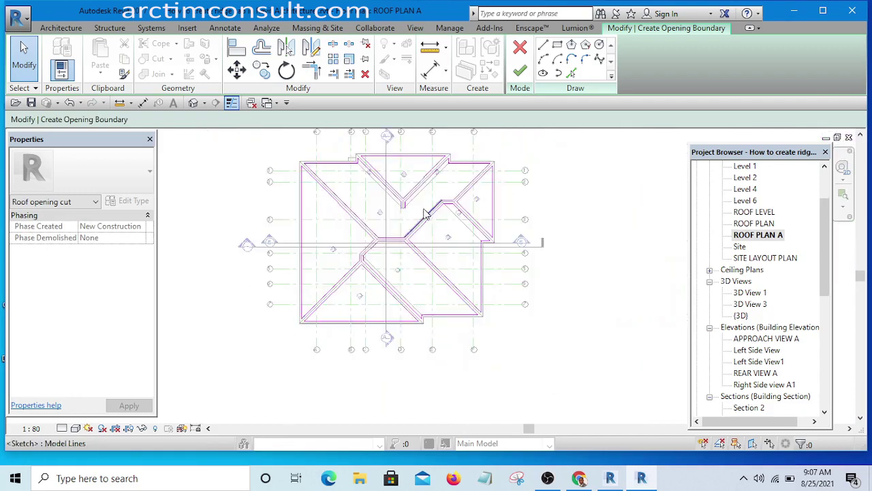
pyautogui.scroll(5, 407, 209)
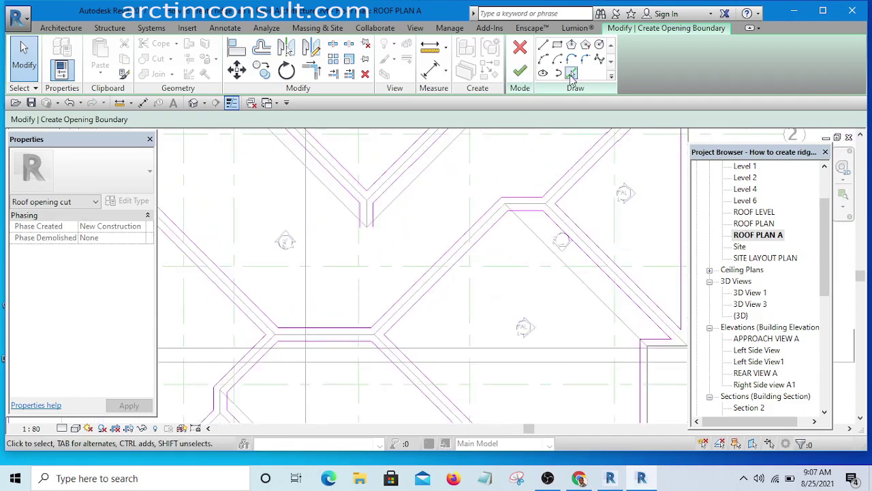
pyautogui.click(571, 73)
pyautogui.scroll(4, 382, 223)
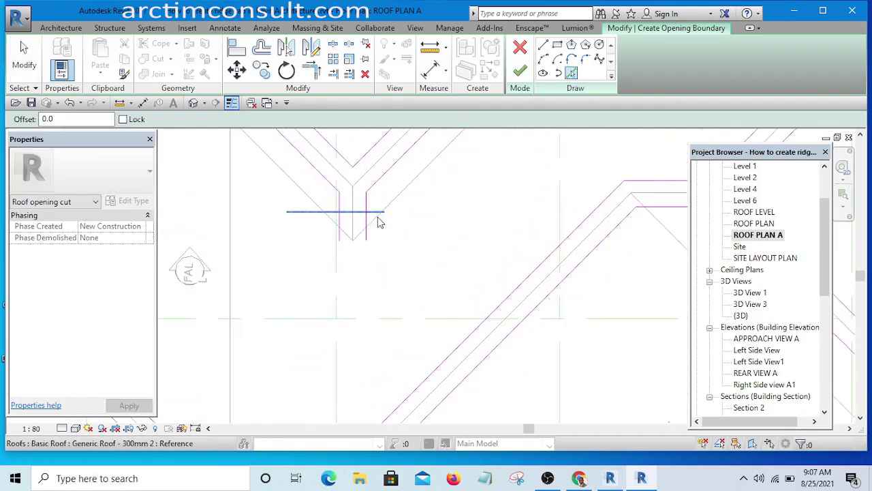
pyautogui.click(317, 210)
pyautogui.click(381, 156)
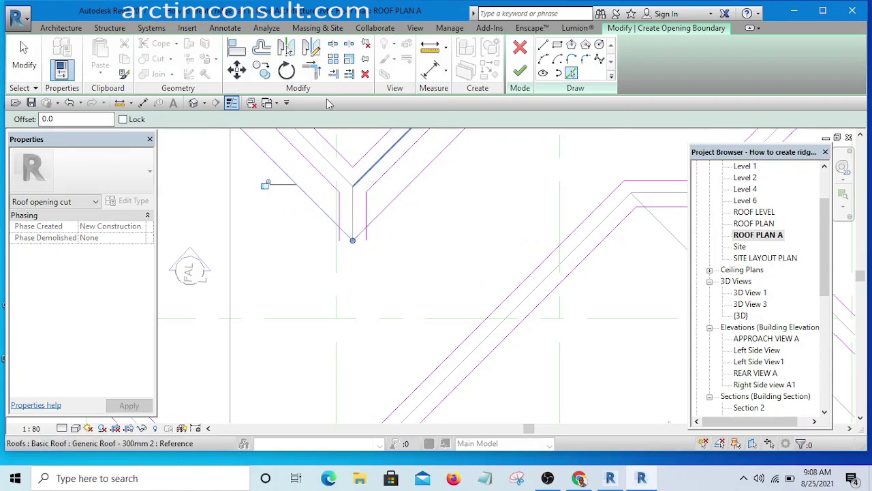
pyautogui.click(310, 71)
pyautogui.scroll(3, 361, 235)
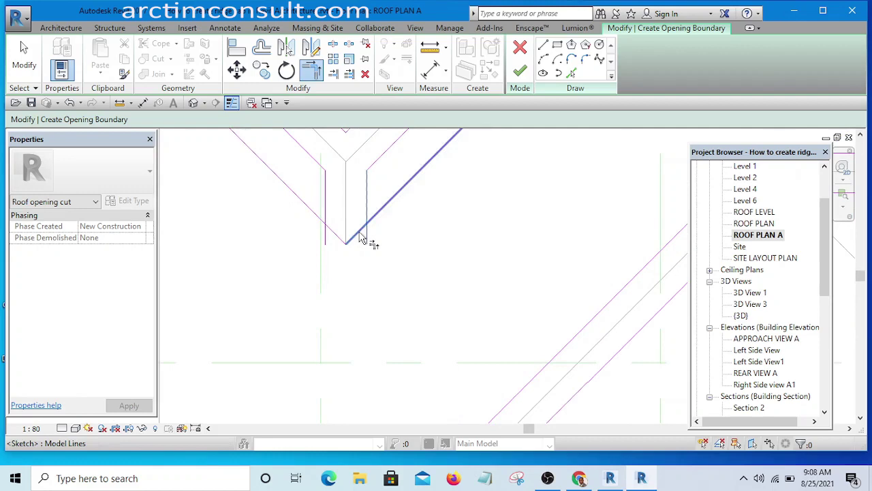
pyautogui.scroll(1, 334, 231)
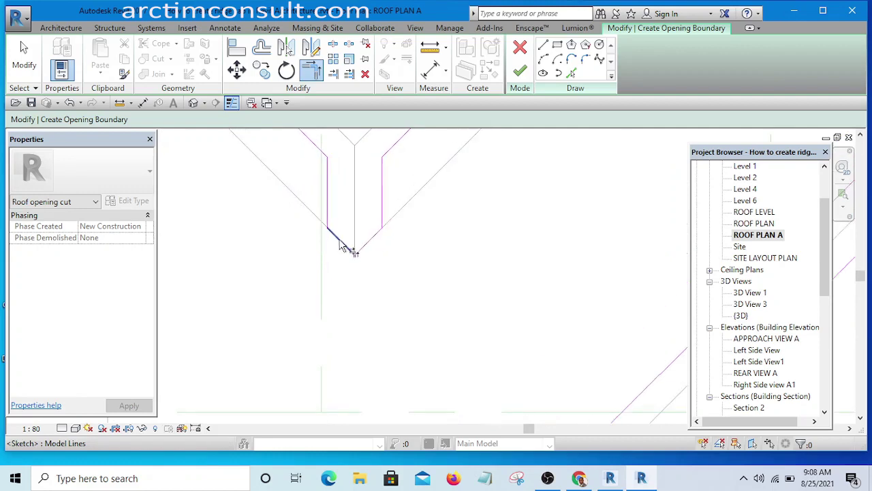
pyautogui.scroll(-5, 348, 245)
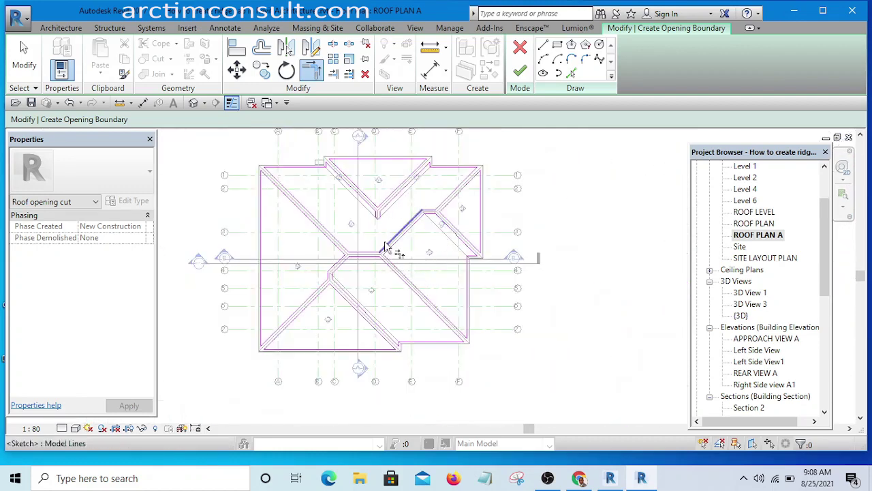
pyautogui.scroll(4, 337, 175)
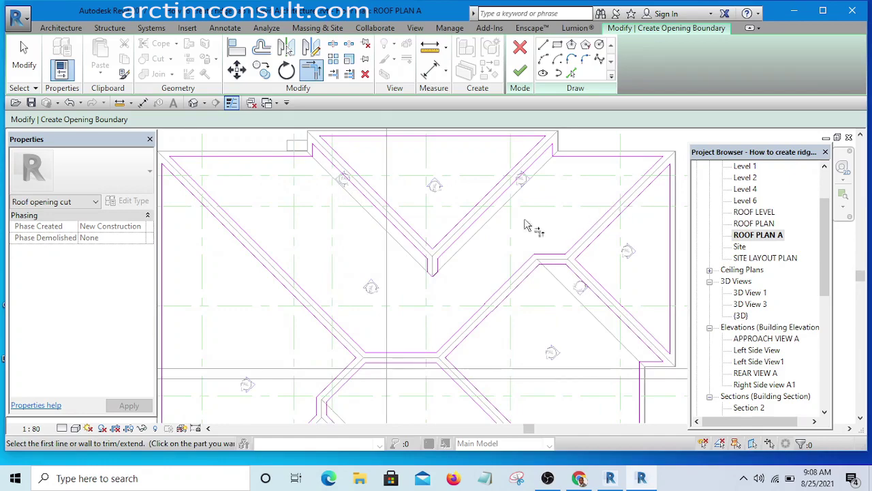
pyautogui.scroll(-5, 504, 191)
pyautogui.scroll(4, 455, 341)
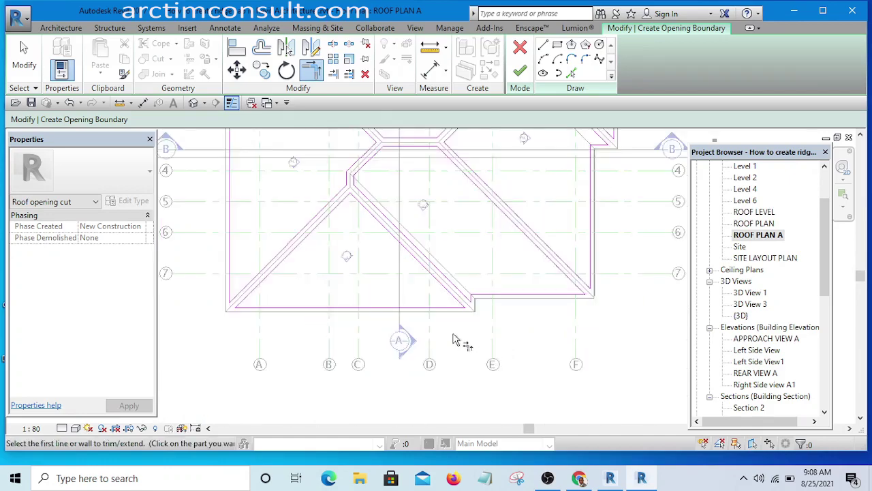
pyautogui.scroll(2, 455, 340)
pyautogui.scroll(-2, 545, 296)
pyautogui.scroll(2, 396, 170)
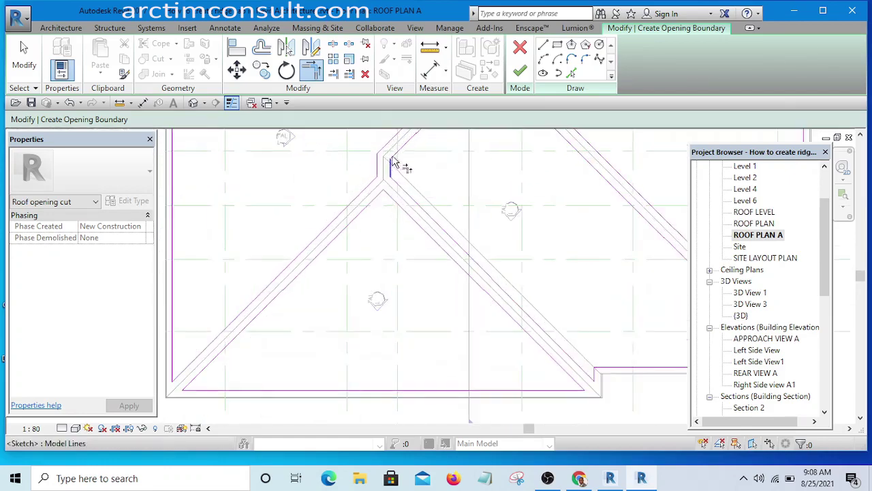
pyautogui.scroll(2, 398, 164)
pyautogui.press('Escape')
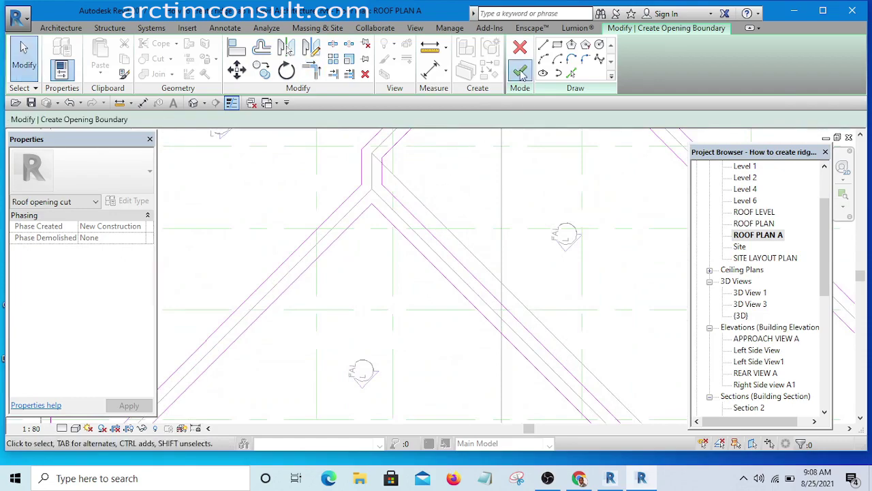
# Step: Finish editing the roof opening sketch to complete the cut
pyautogui.click(520, 73)
pyautogui.scroll(-3, 399, 273)
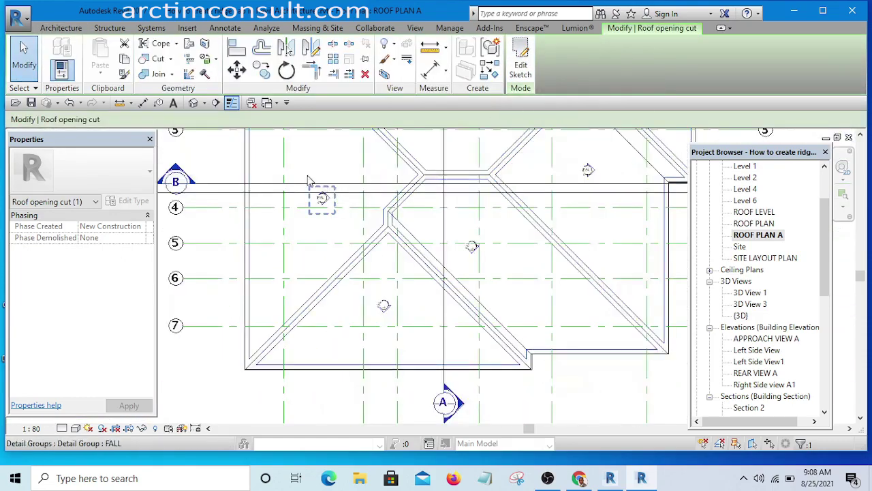
pyautogui.scroll(-2, 321, 197)
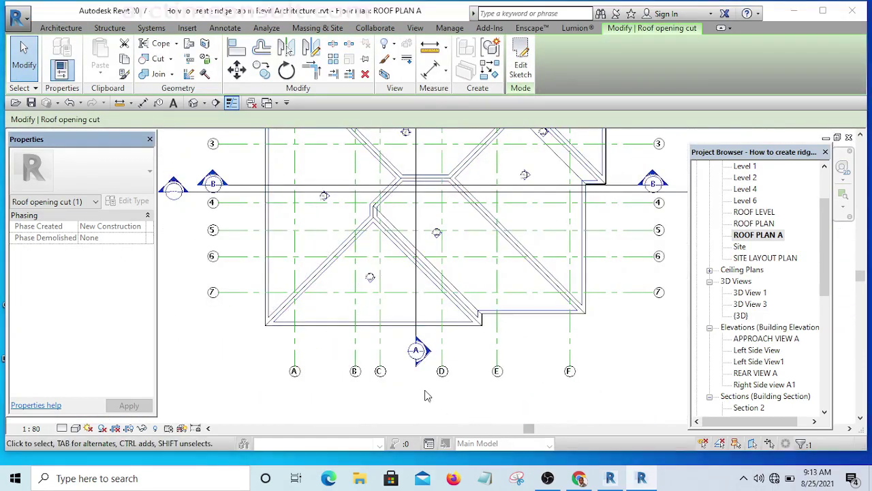
pyautogui.scroll(-3, 425, 395)
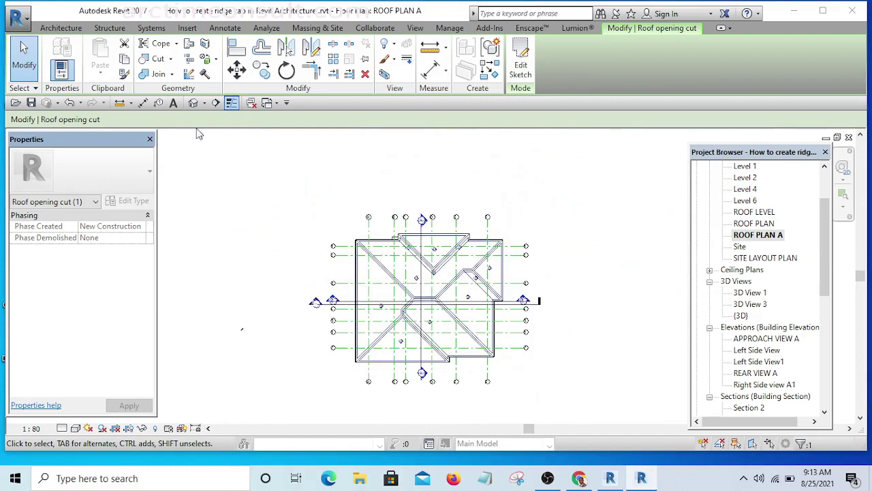
# Step: Show the house in the default 3D view, orbited to a straight front view
pyautogui.click(194, 102)
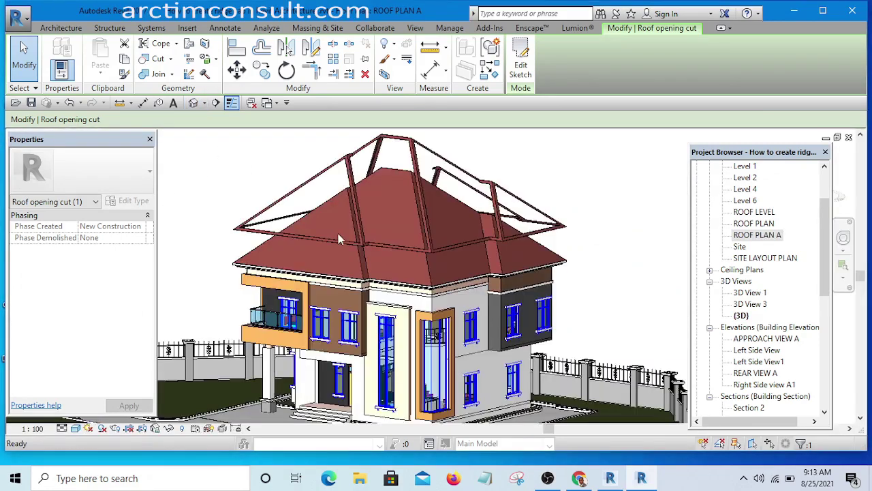
pyautogui.click(567, 274)
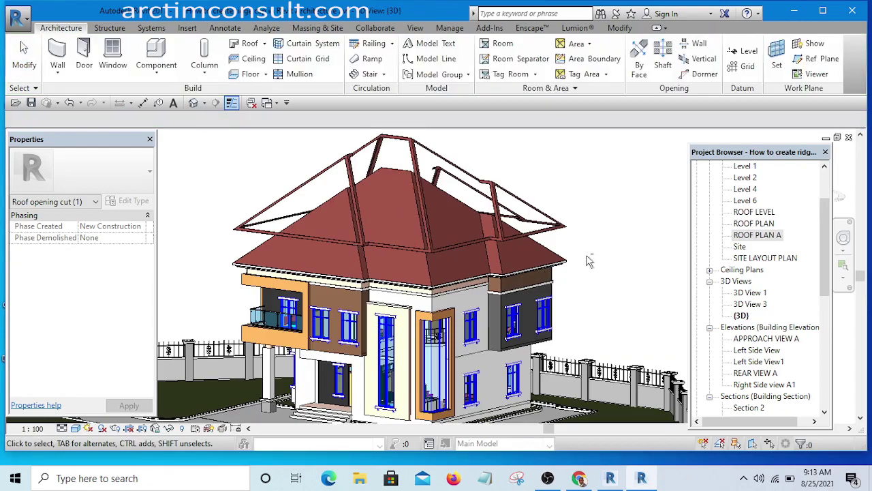
pyautogui.keyDown('shift'); pyautogui.moveTo(578, 255); pyautogui.dragTo(407, 236, button='middle'); pyautogui.keyUp('shift')
pyautogui.scroll(2, 378, 214)
pyautogui.scroll(-2, 378, 213)
pyautogui.keyDown('shift'); pyautogui.moveTo(395, 204); pyautogui.dragTo(451, 246, button='middle'); pyautogui.keyUp('shift')
pyautogui.keyDown('shift'); pyautogui.moveTo(535, 228); pyautogui.dragTo(479, 181, button='middle'); pyautogui.keyUp('shift')
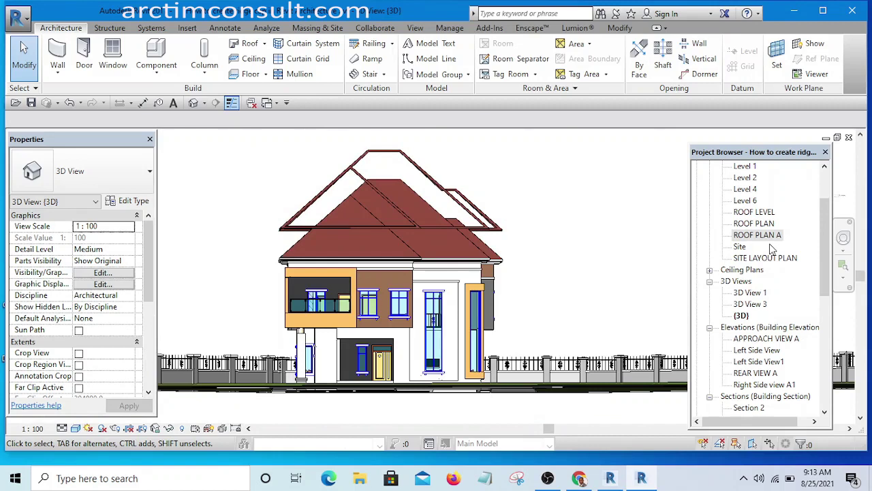
# Step: In the APPROACH VIEW A elevation, move the roof opening cut down 1800 mm from its upper-left corner
pyautogui.doubleClick(764, 338)
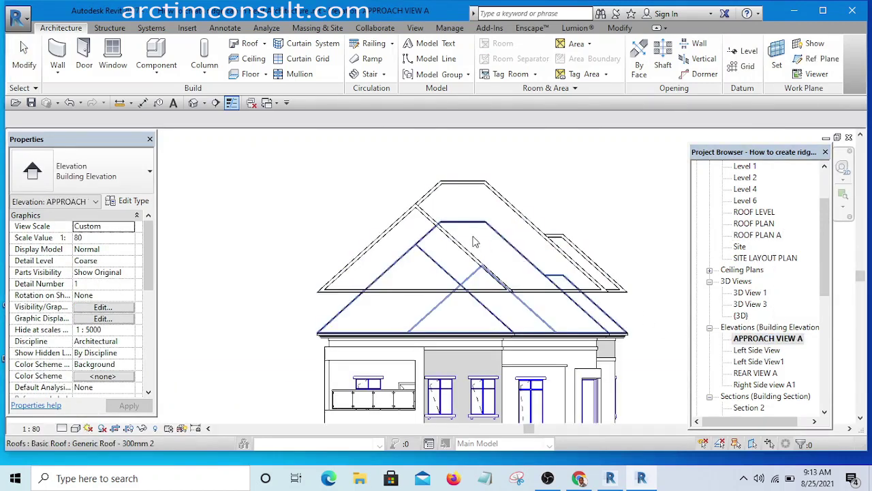
pyautogui.click(505, 199)
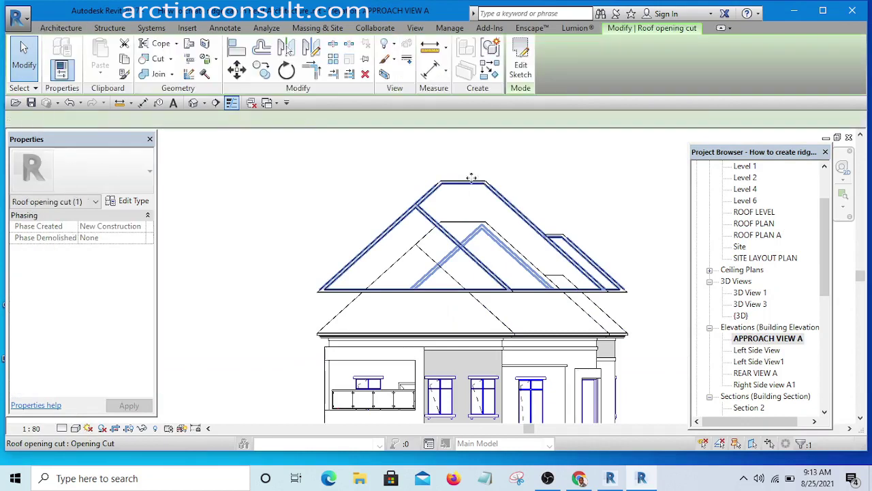
pyautogui.click(237, 71)
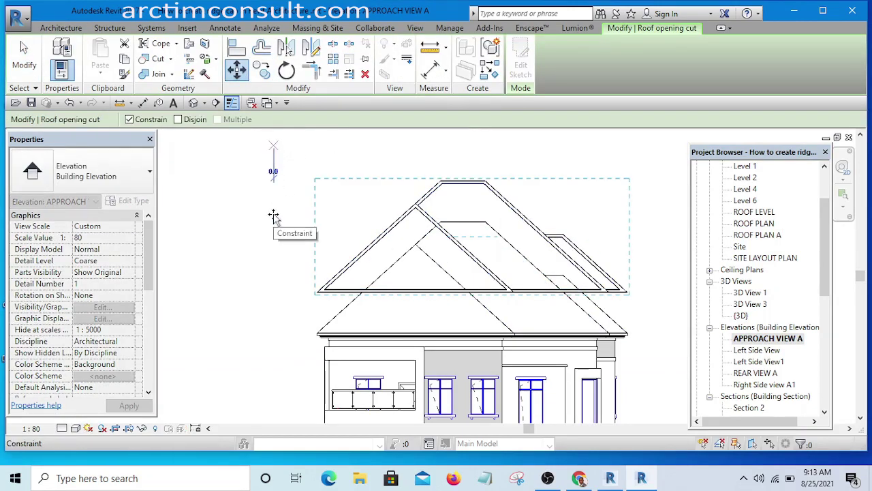
pyautogui.scroll(-4, 277, 266)
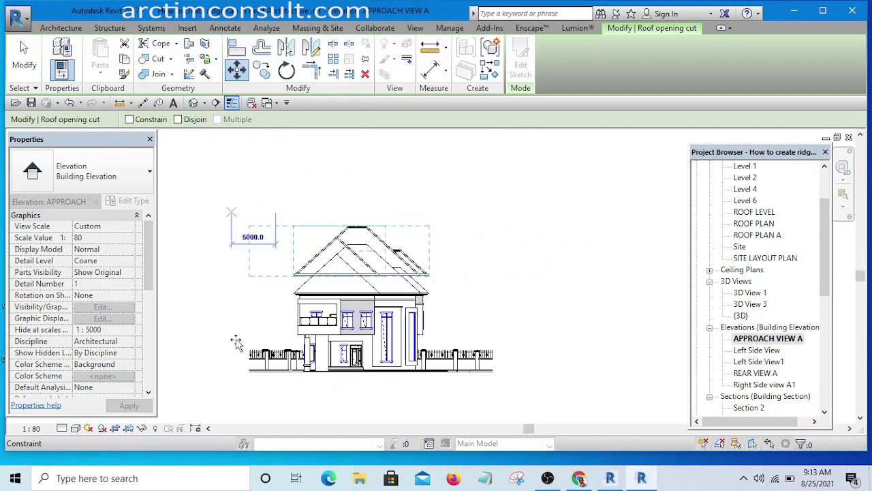
pyautogui.click(265, 216)
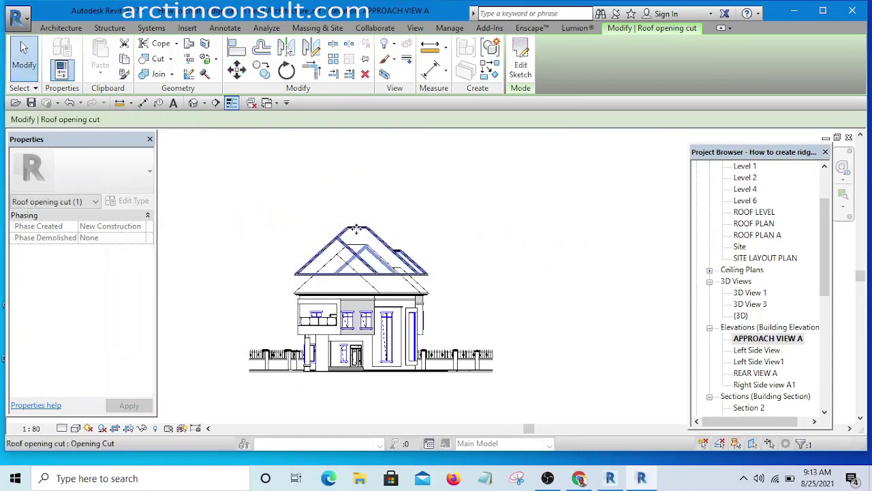
pyautogui.click(237, 71)
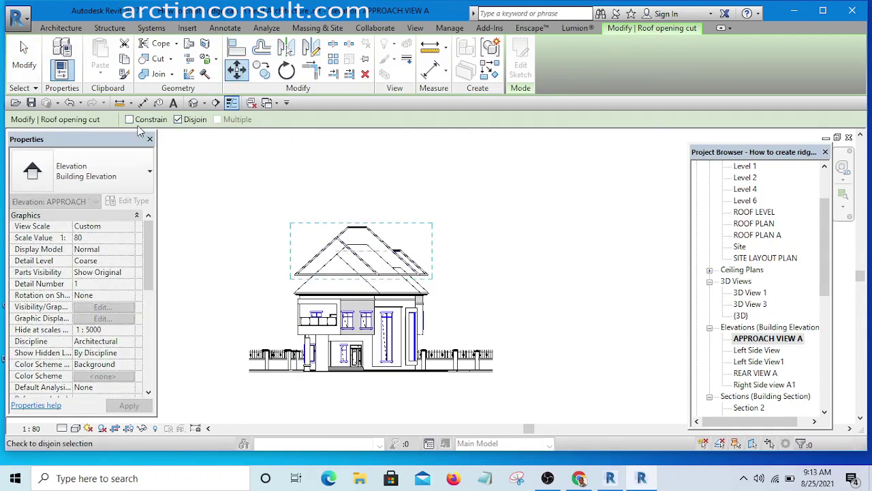
pyautogui.click(285, 180)
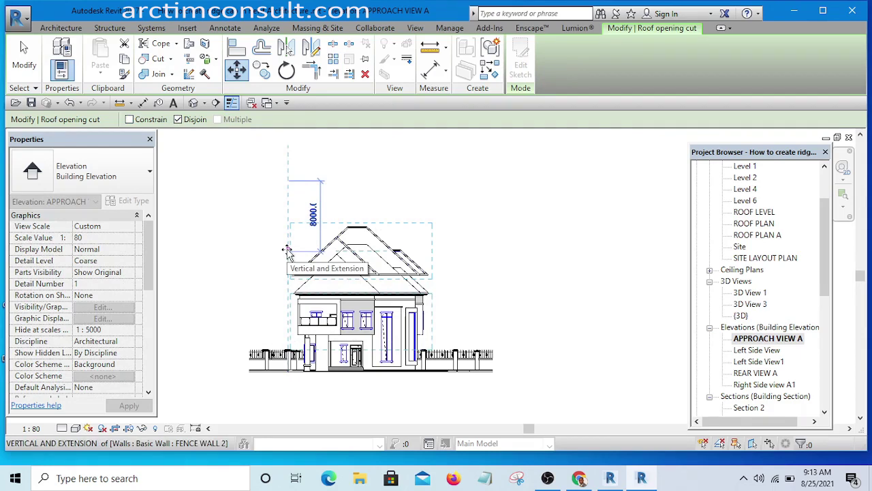
pyautogui.write('1')
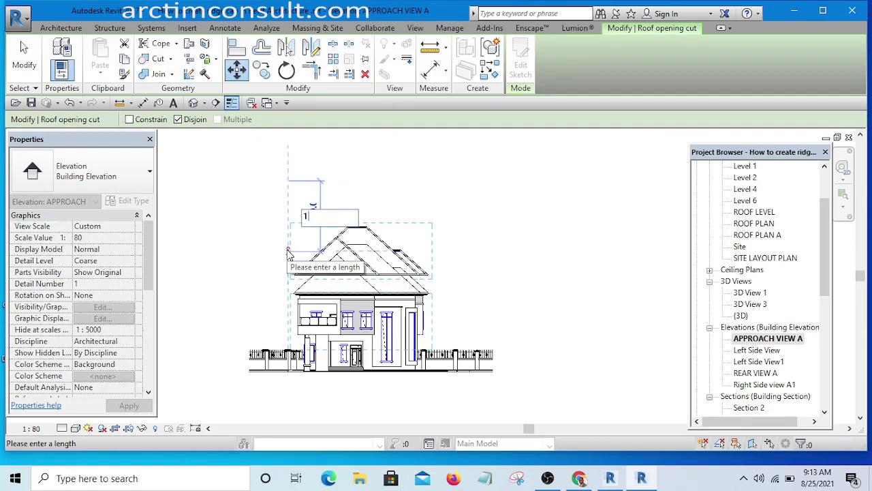
pyautogui.write('800')
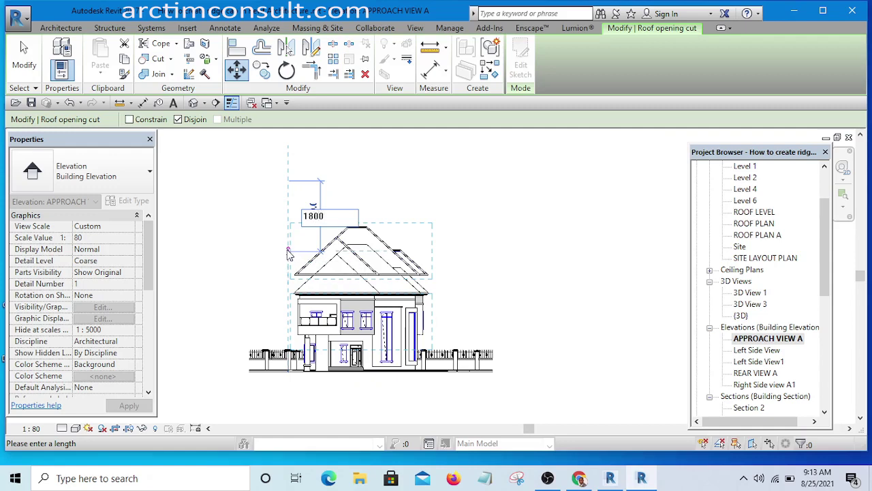
pyautogui.press('Return')
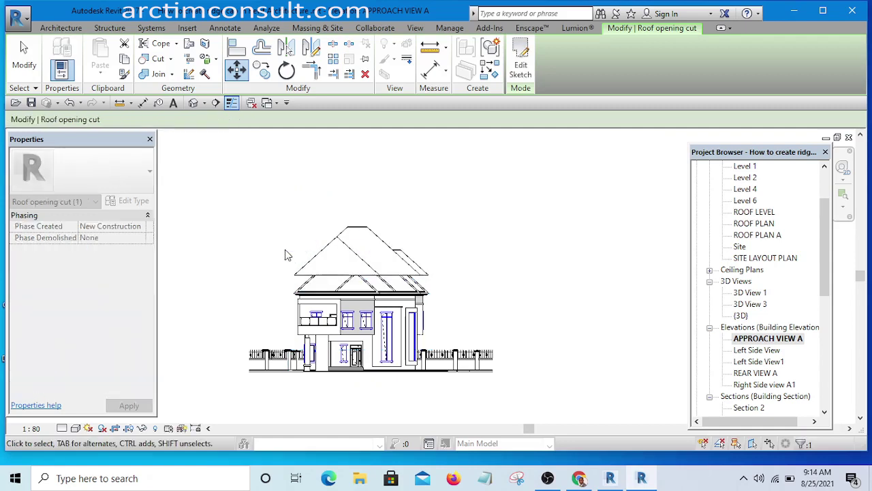
pyautogui.scroll(1, 381, 257)
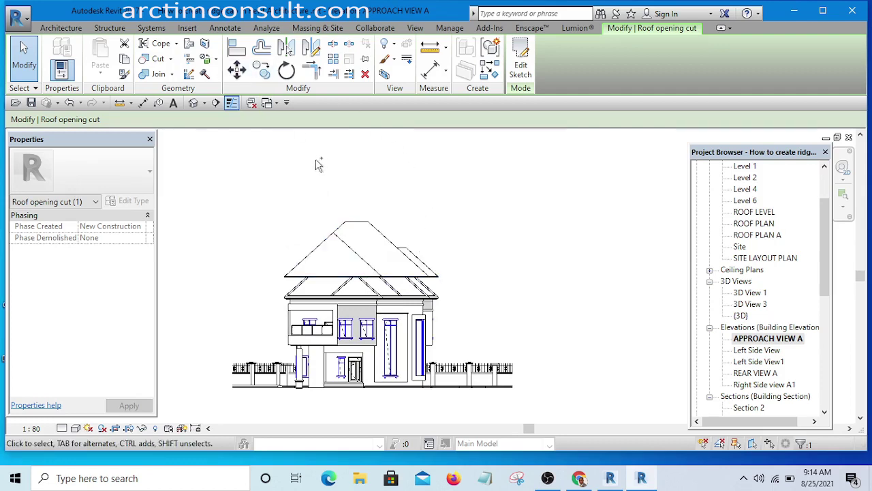
# Step: Move the copied Generic Roof - 300mm 2 down 1800 mm so it sits just above the main roof
pyautogui.press('Escape')
pyautogui.scroll(3, 360, 260)
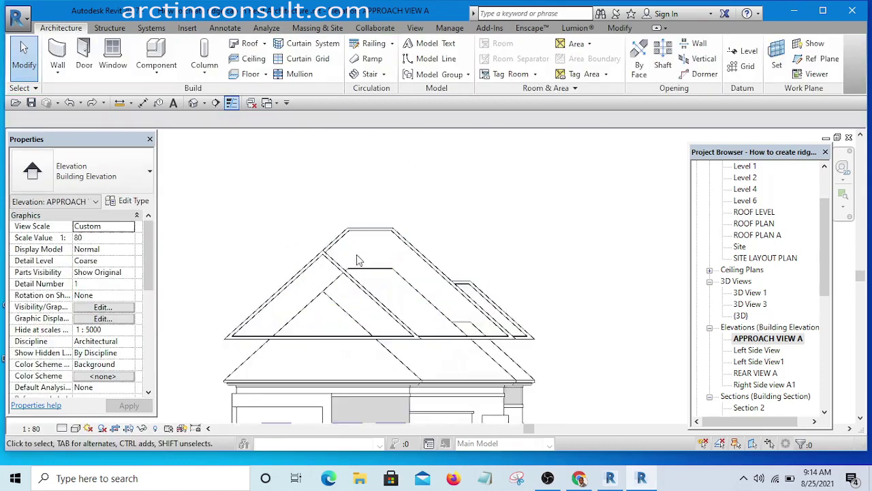
pyautogui.scroll(1, 359, 260)
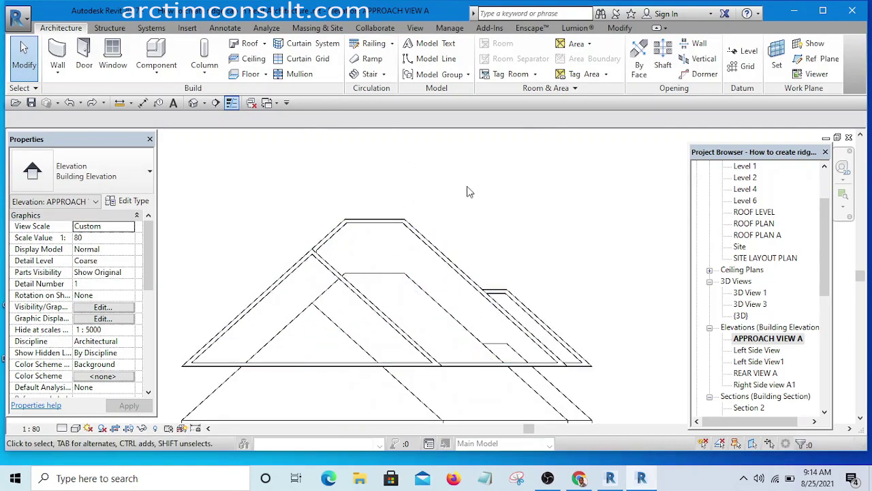
pyautogui.click(420, 234)
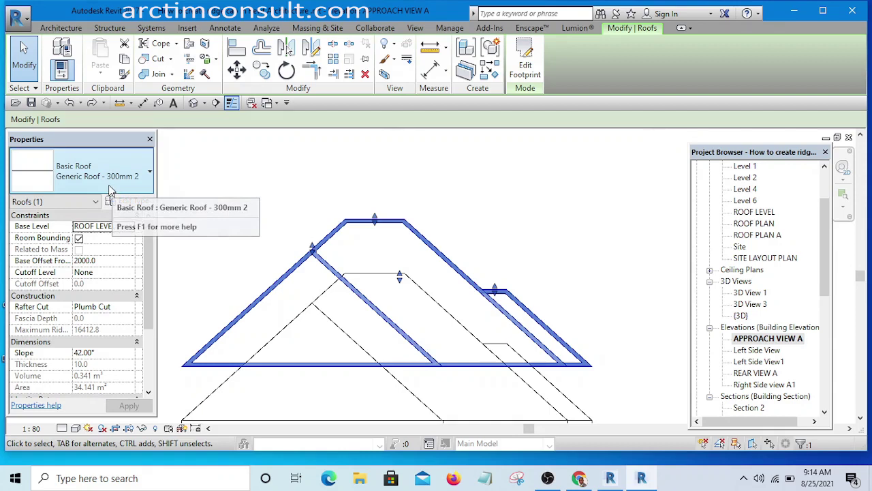
pyautogui.scroll(-3, 472, 187)
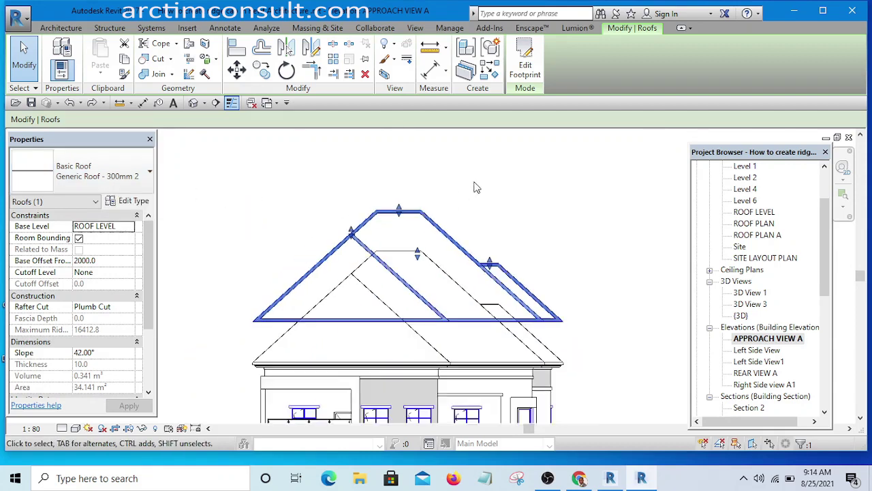
pyautogui.click(237, 71)
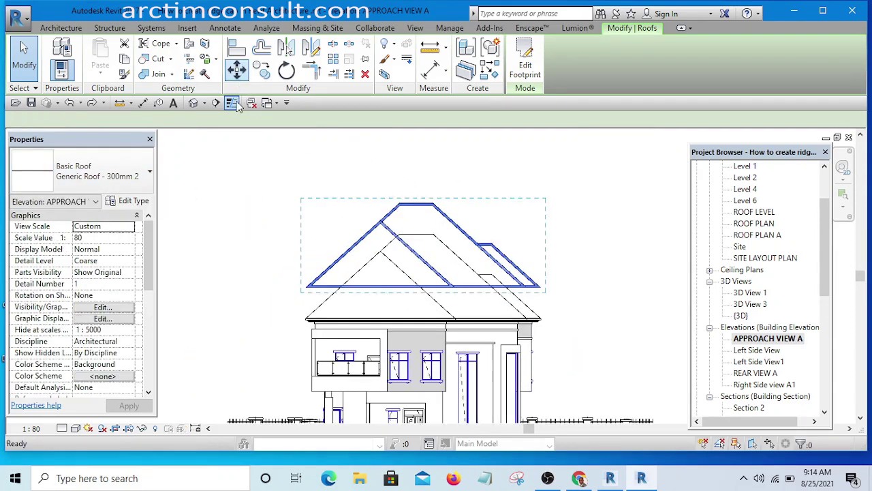
pyautogui.click(315, 160)
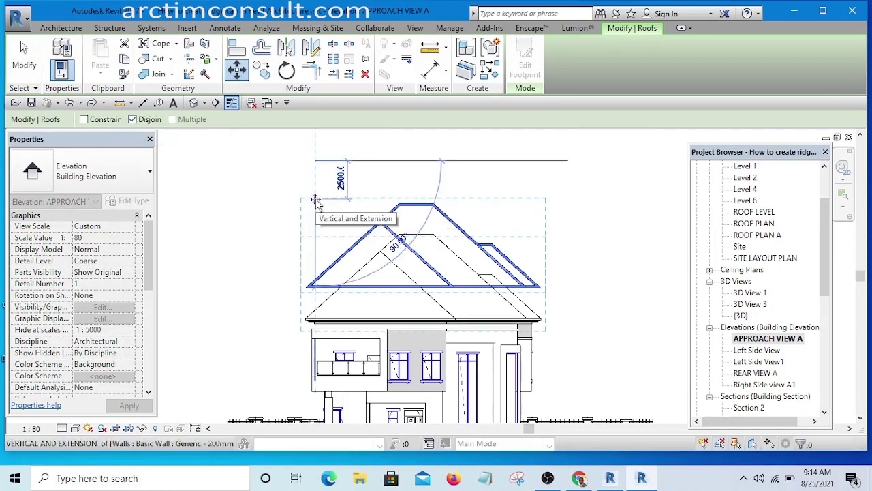
pyautogui.write('1')
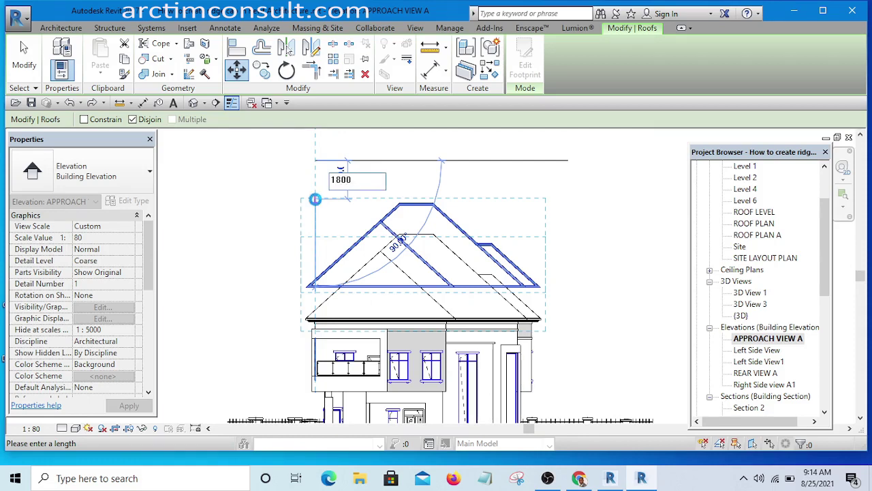
pyautogui.write('800')
pyautogui.press('Return')
pyautogui.click(466, 210)
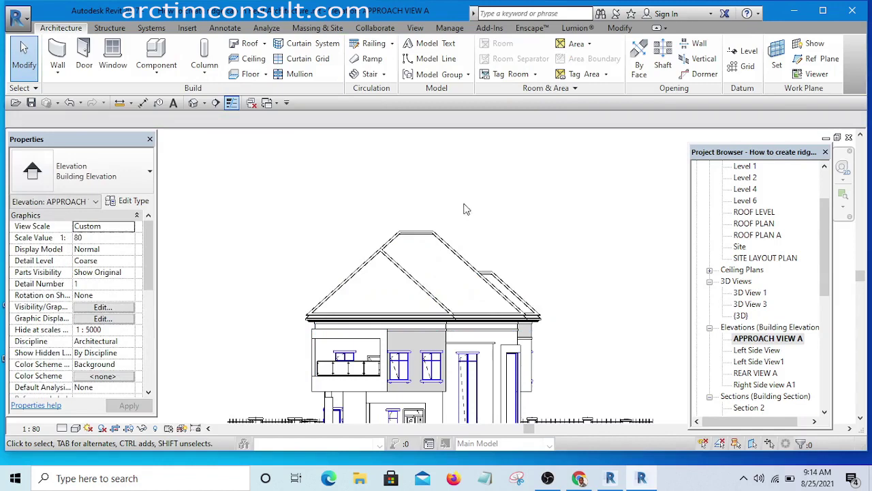
pyautogui.scroll(5, 429, 235)
pyautogui.scroll(-3, 193, 134)
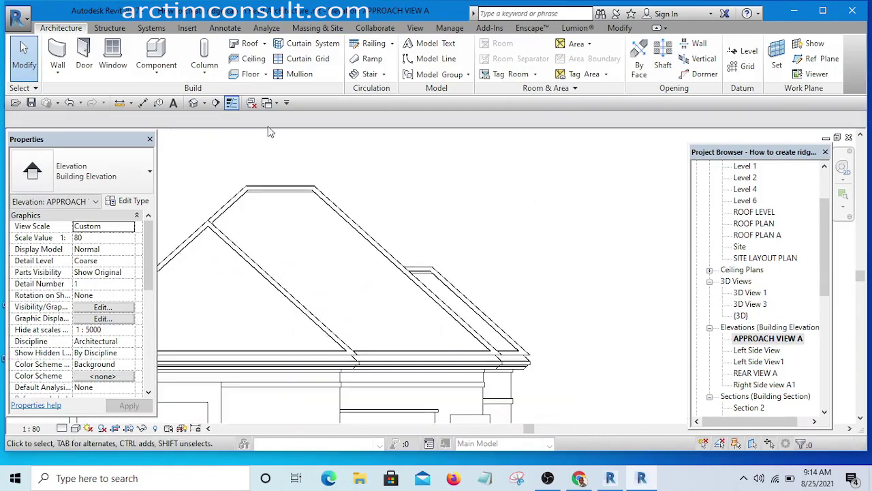
pyautogui.click(193, 103)
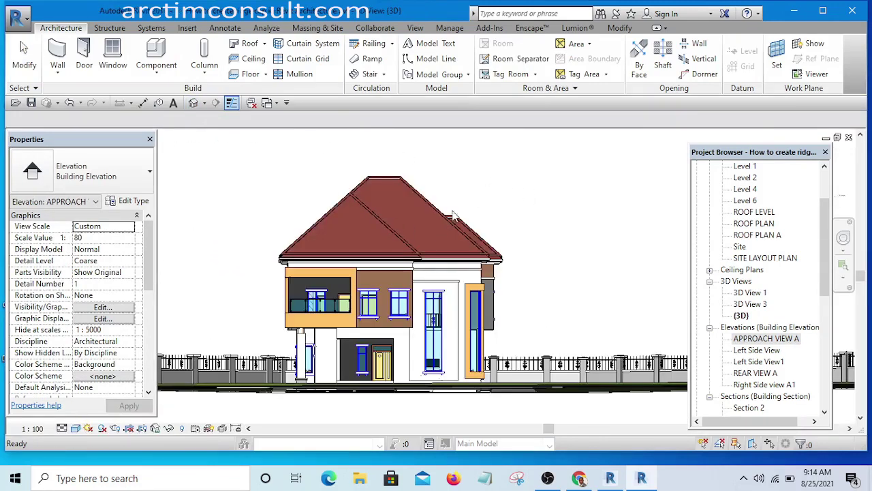
pyautogui.moveTo(518, 186)
pyautogui.keyDown('shift'); pyautogui.mouseDown(button='middle')
pyautogui.moveTo(509, 220)
pyautogui.moveTo(467, 253)
pyautogui.mouseUp(button='middle'); pyautogui.keyUp('shift')
pyautogui.scroll(2, 491, 235)
pyautogui.scroll(5, 467, 254)
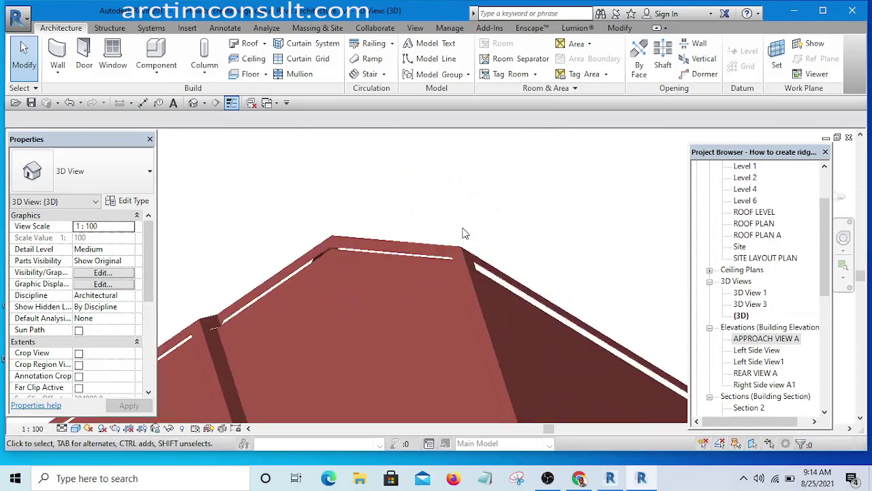
pyautogui.scroll(-5, 446, 176)
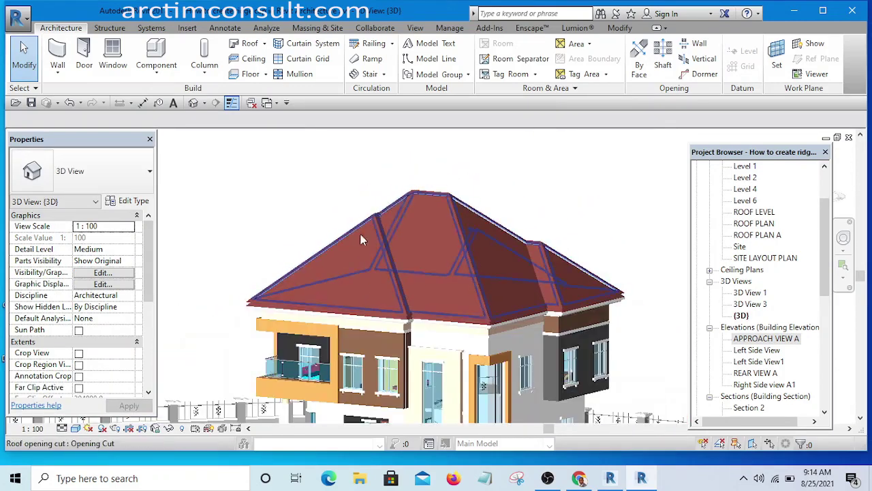
pyautogui.scroll(5, 467, 193)
pyautogui.scroll(2, 468, 192)
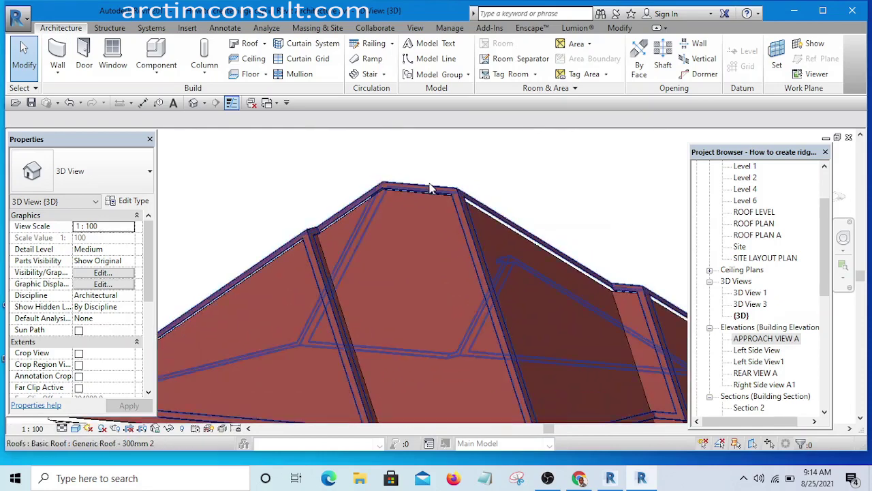
pyautogui.click(777, 338)
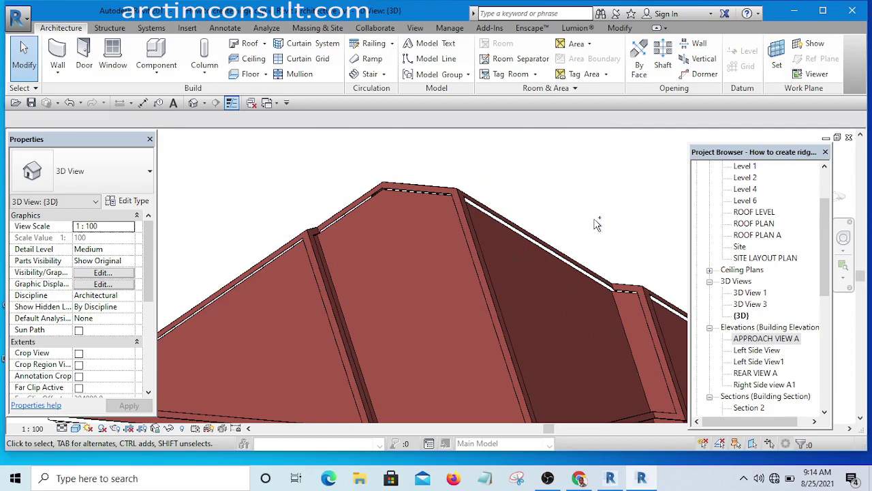
pyautogui.scroll(-5, 550, 202)
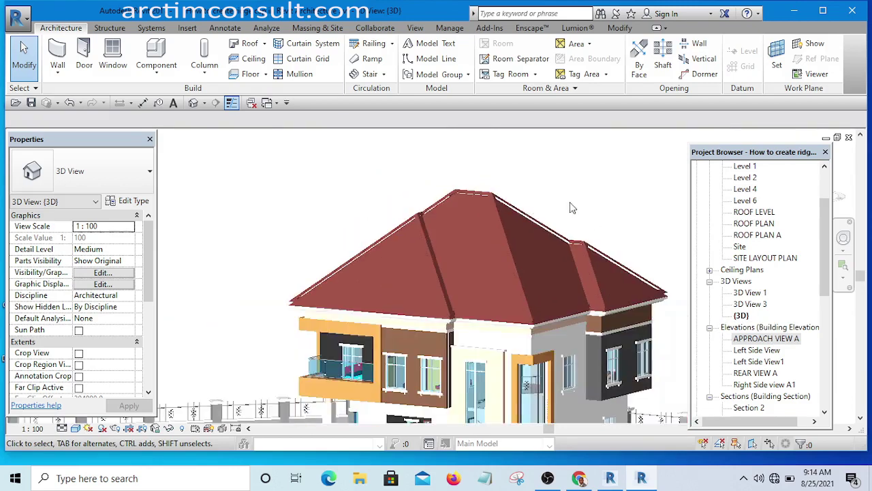
pyautogui.doubleClick(776, 339)
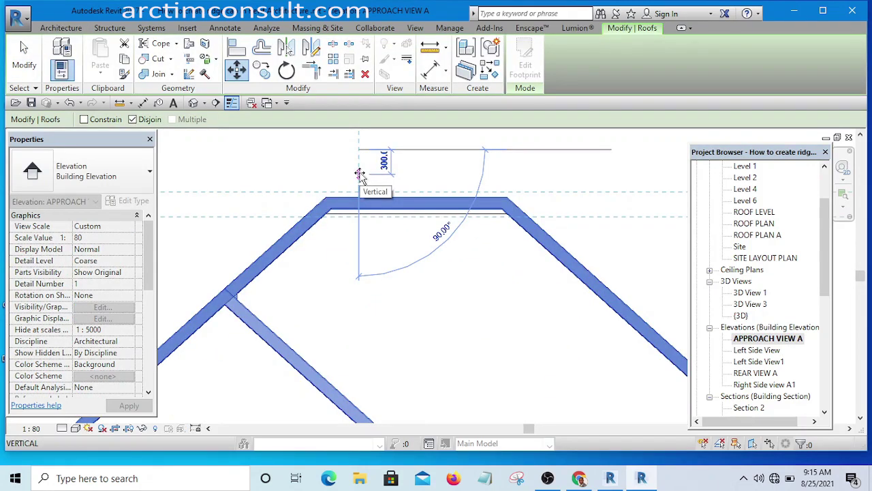
pyautogui.write('100')
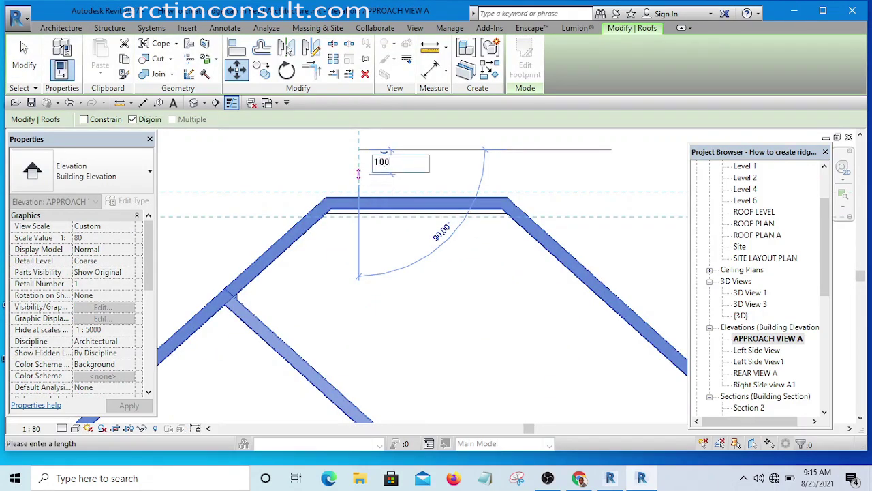
pyautogui.press('Return')
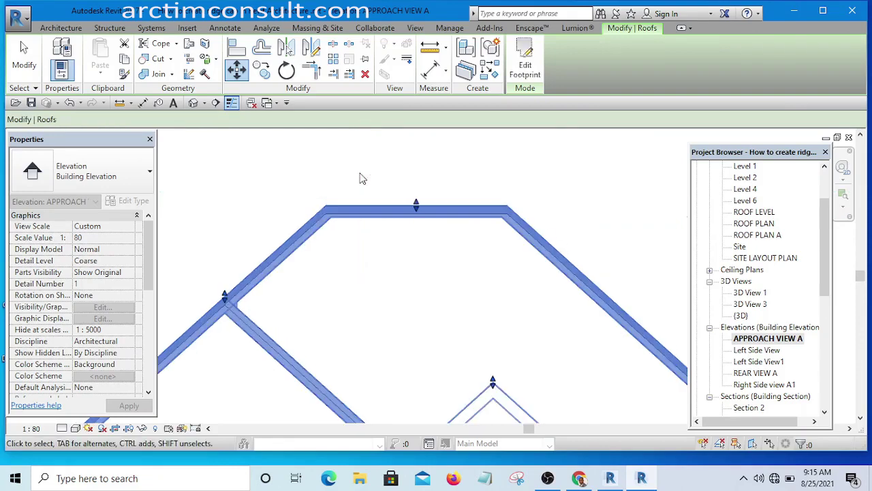
pyautogui.click(468, 169)
pyautogui.scroll(-3, 460, 185)
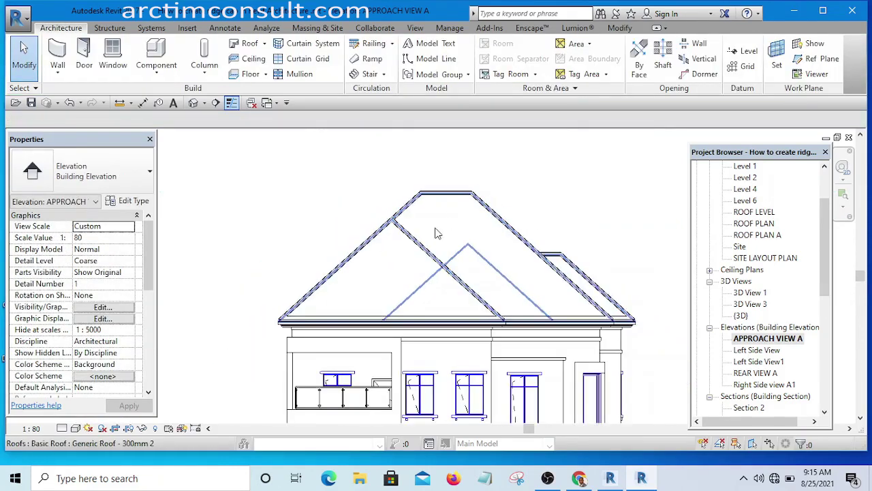
# Step: In the {3D} view, orbit to the hip roof eave and select the roof's Opening Cut element
pyautogui.click(195, 105)
pyautogui.scroll(5, 540, 305)
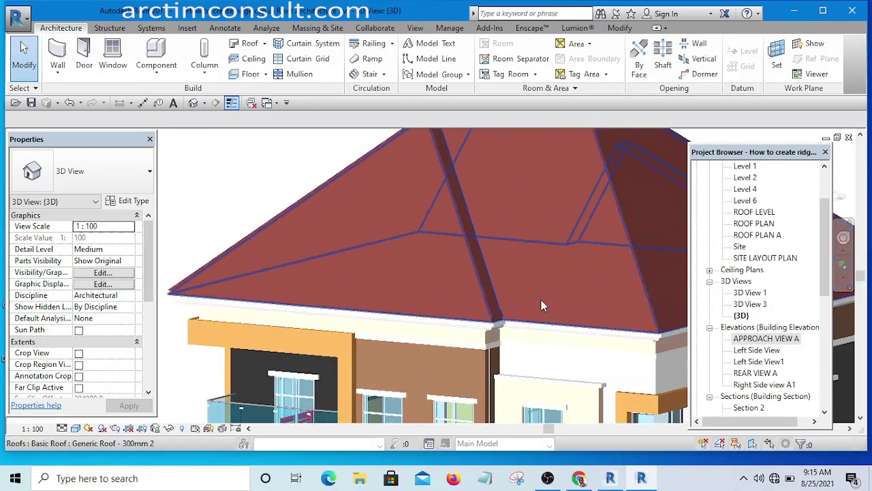
pyautogui.scroll(-2, 417, 247)
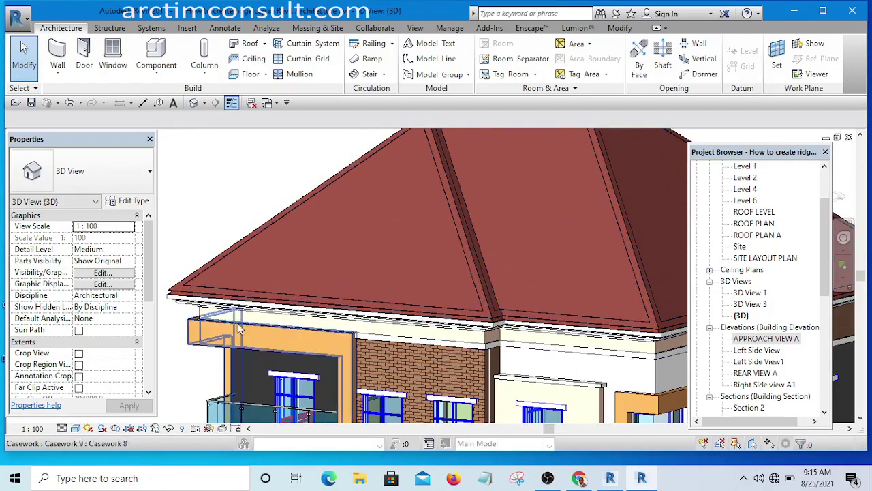
pyautogui.scroll(6, 193, 293)
pyautogui.keyDown('shift'); pyautogui.moveTo(322, 335); pyautogui.dragTo(274, 314, button='middle'); pyautogui.keyUp('shift')
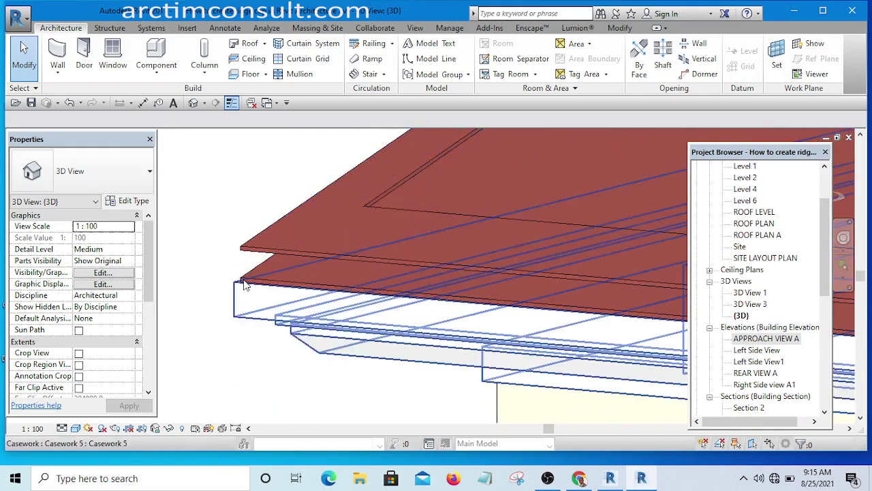
pyautogui.keyDown('shift'); pyautogui.moveTo(245, 253); pyautogui.dragTo(283, 266, button='middle'); pyautogui.keyUp('shift')
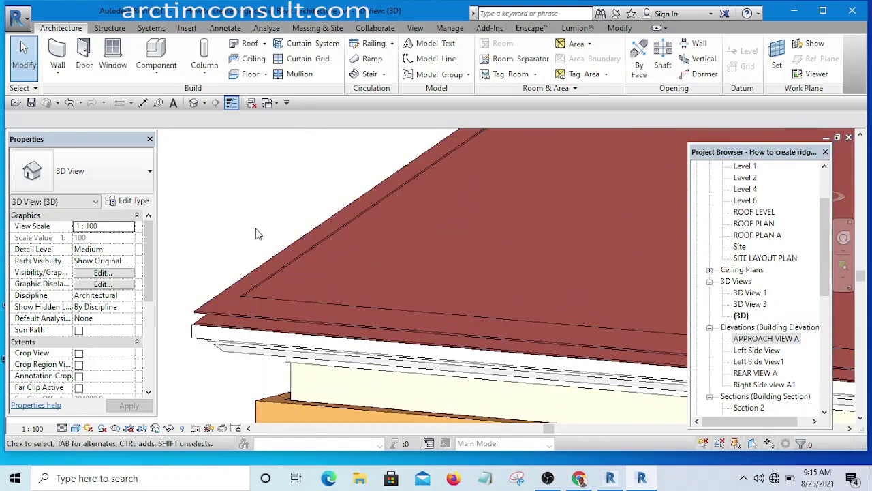
pyautogui.keyDown('shift'); pyautogui.moveTo(255, 233); pyautogui.dragTo(284, 287, button='middle'); pyautogui.keyUp('shift')
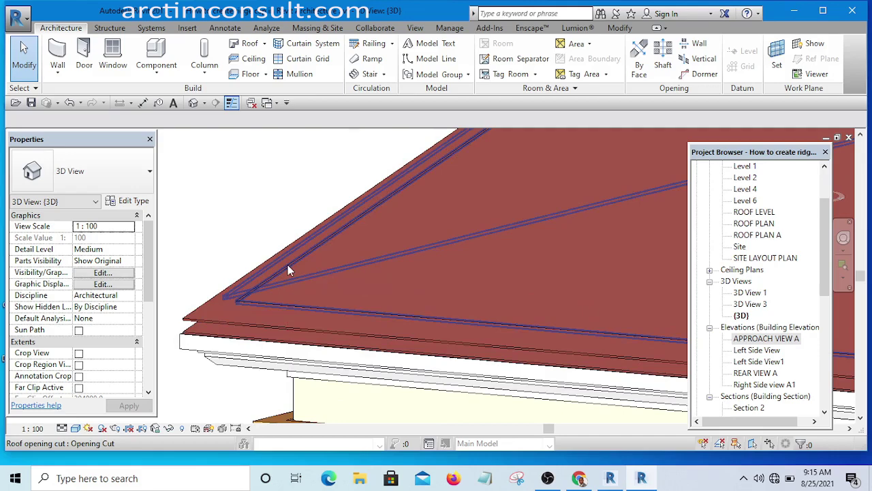
pyautogui.click(288, 271)
pyautogui.keyDown('shift'); pyautogui.moveTo(263, 274); pyautogui.dragTo(263, 275, button='middle'); pyautogui.keyUp('shift')
pyautogui.scroll(-6, 262, 275)
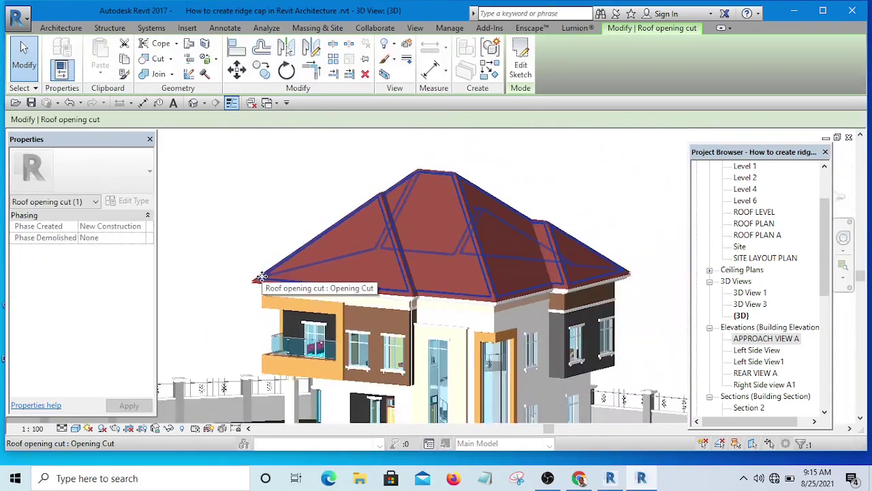
# Step: Edit the opening cut's boundary sketch on ROOF PLAN A and start Offset at 75.0 numerical
pyautogui.click(521, 65)
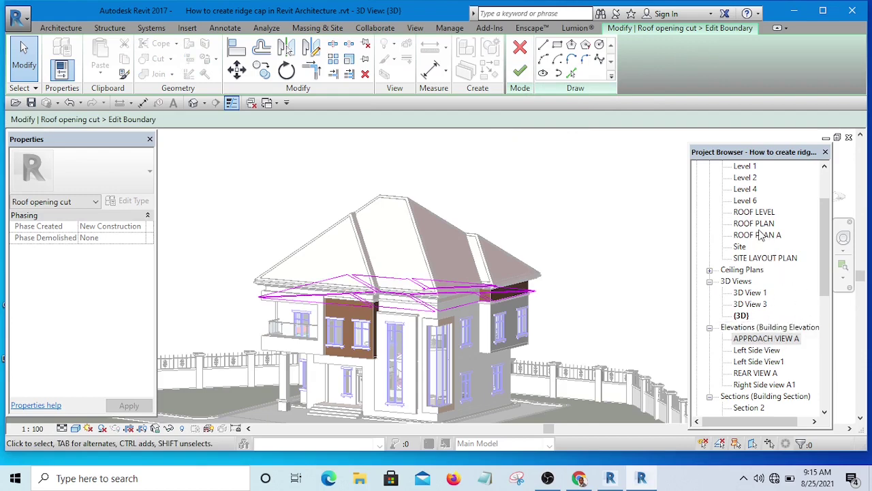
pyautogui.doubleClick(758, 235)
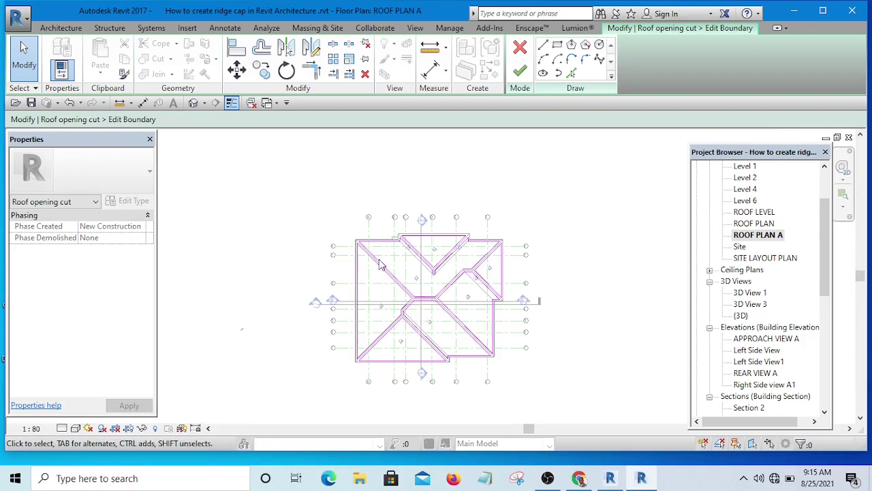
pyautogui.scroll(5, 344, 256)
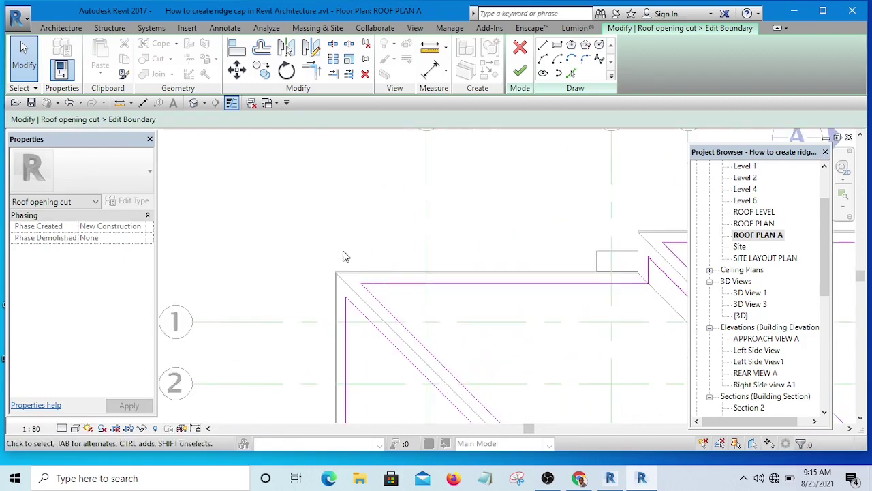
pyautogui.scroll(-3, 344, 256)
pyautogui.scroll(5, 487, 253)
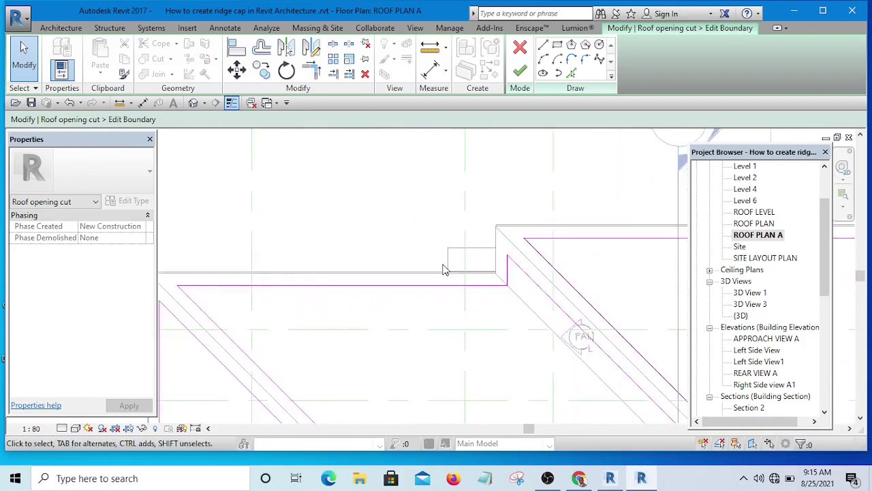
pyautogui.scroll(-3, 443, 270)
pyautogui.scroll(-2, 350, 252)
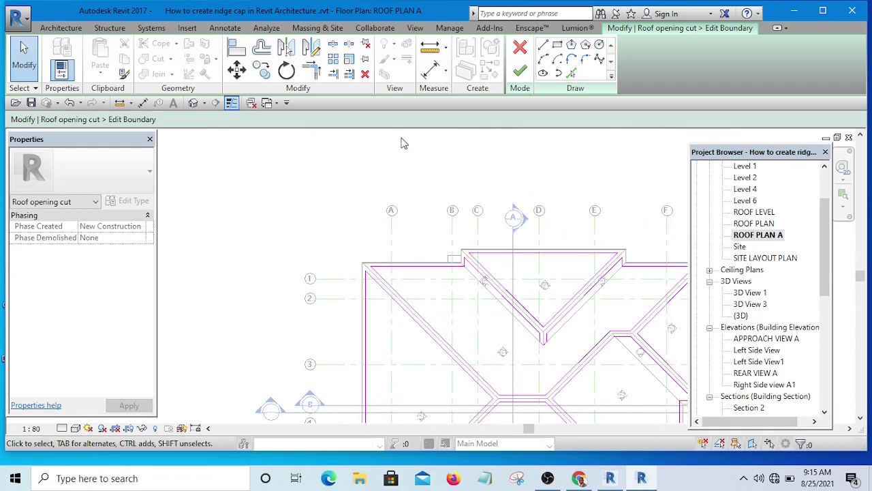
pyautogui.click(261, 53)
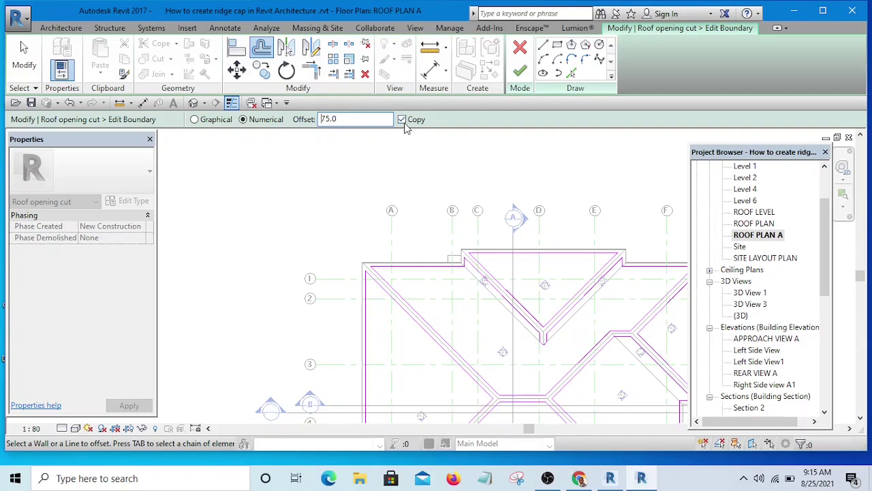
# Step: Offset the opening cut's top, left and corner-step boundary lines by 75
pyautogui.scroll(5, 389, 276)
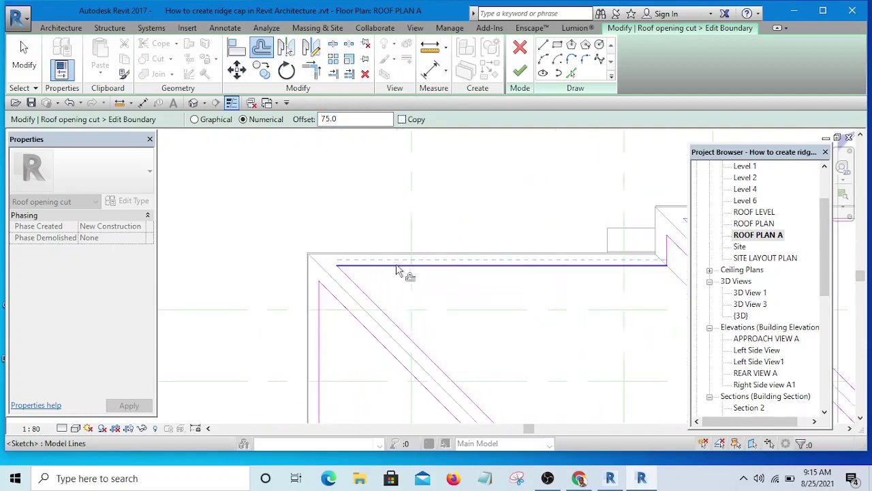
pyautogui.click(385, 268)
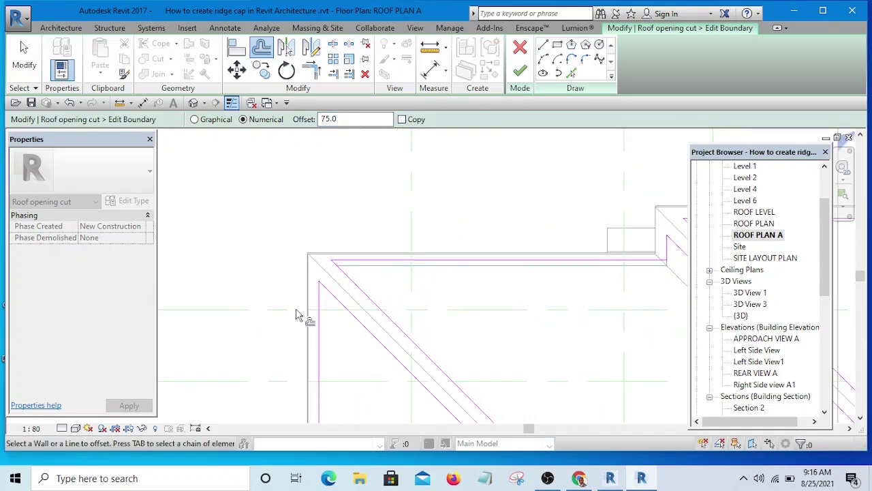
pyautogui.click(321, 332)
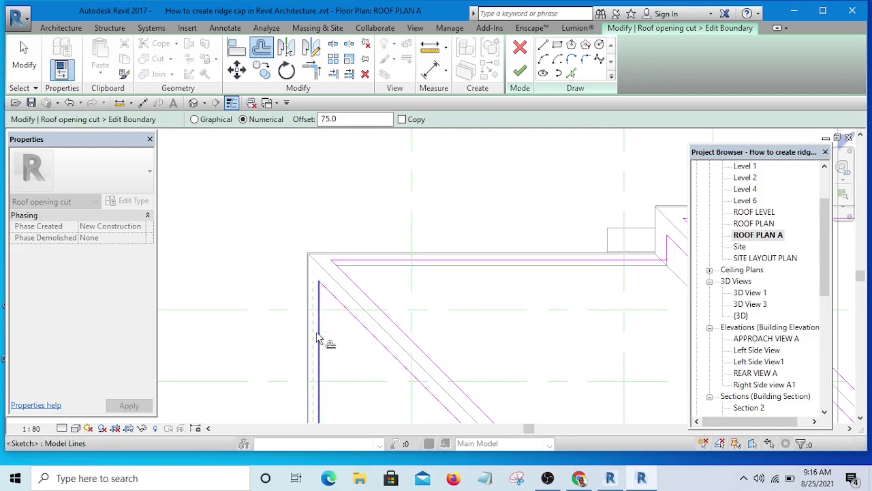
pyautogui.scroll(-3, 355, 202)
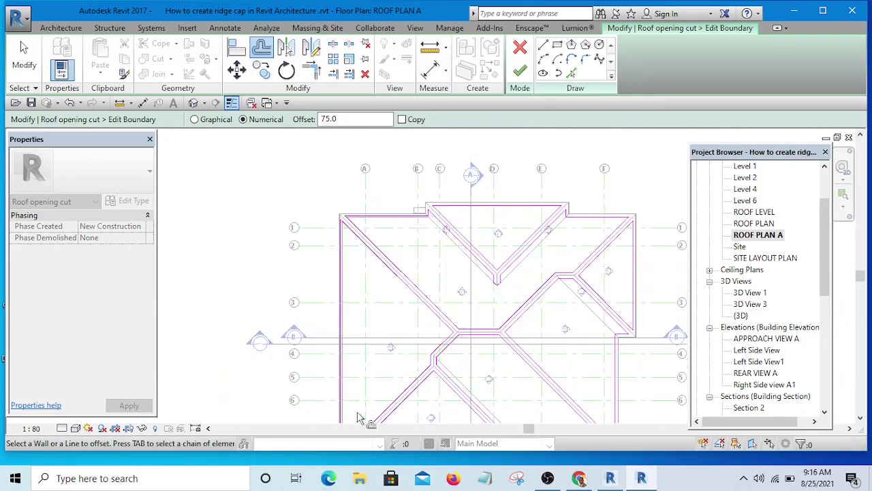
pyautogui.moveTo(360, 415); pyautogui.dragTo(350, 302, button='middle')
pyautogui.scroll(2, 344, 286)
pyautogui.scroll(5, 344, 286)
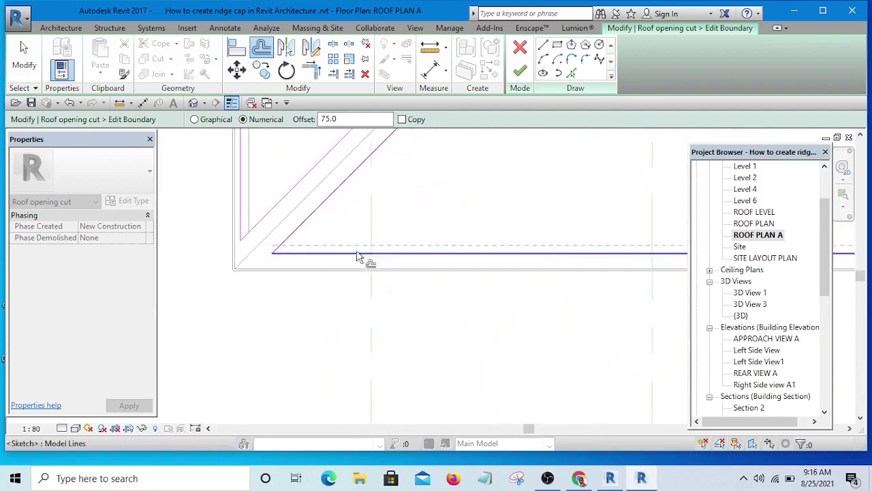
pyautogui.scroll(-1, 361, 261)
pyautogui.scroll(-3, 245, 292)
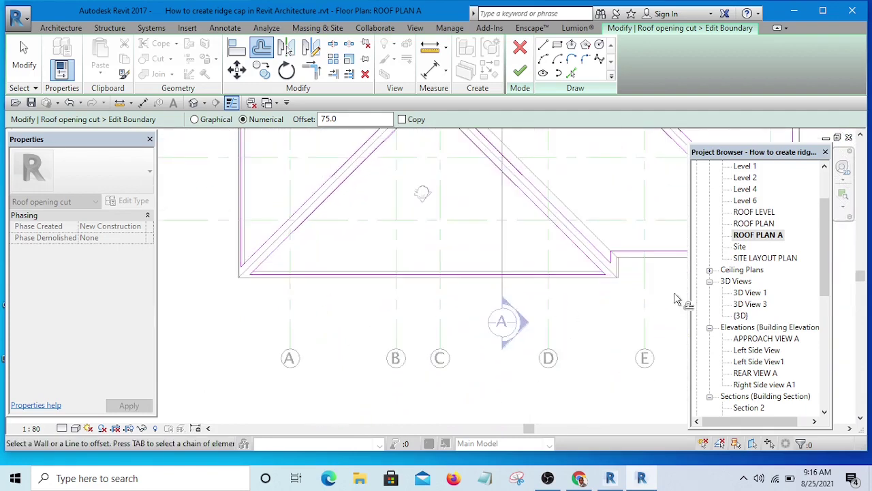
pyautogui.scroll(2, 679, 298)
pyautogui.moveTo(627, 266); pyautogui.dragTo(484, 327, button='middle')
pyautogui.scroll(3, 454, 311)
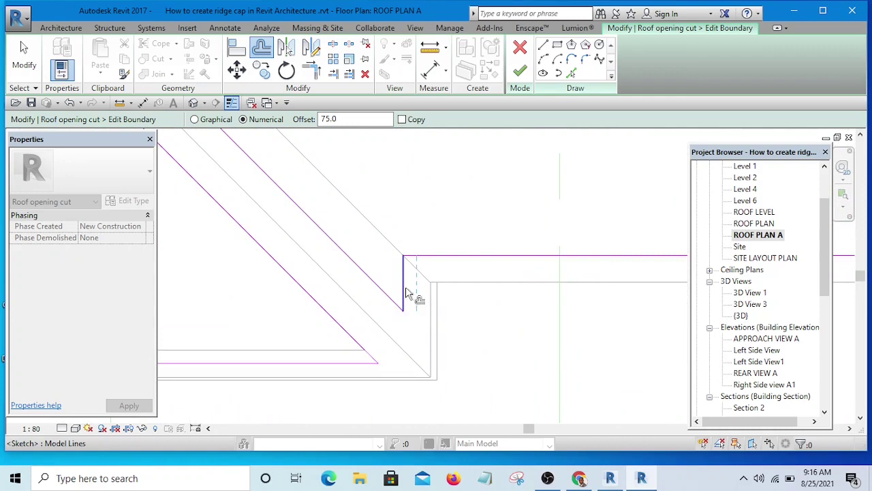
pyautogui.click(406, 291)
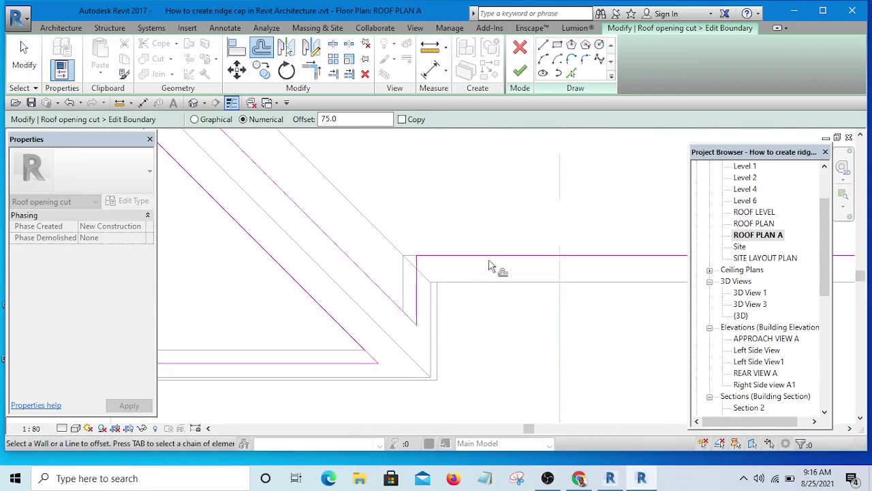
pyautogui.click(495, 263)
# Step: Offset the remaining corner boundary lines of the opening cut by 75
pyautogui.scroll(-2, 340, 311)
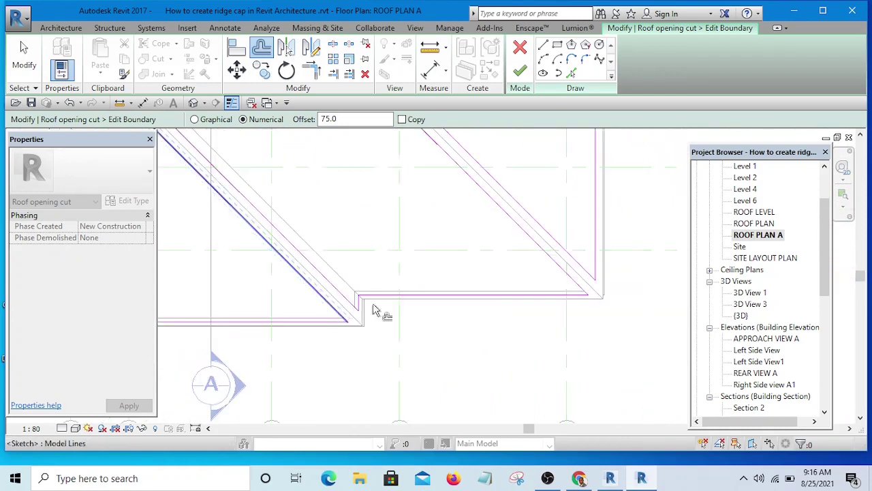
pyautogui.scroll(3, 559, 269)
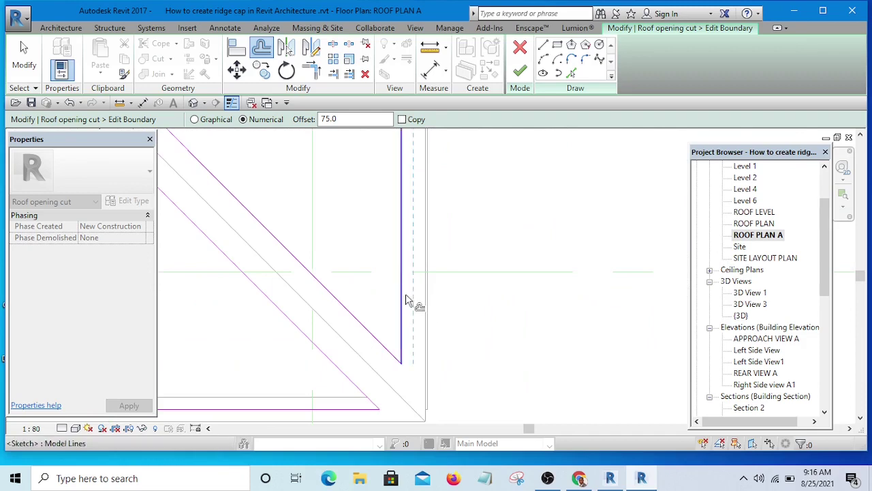
pyautogui.click(410, 302)
pyautogui.scroll(-2, 490, 307)
pyautogui.moveTo(514, 276)
pyautogui.mouseDown(button='middle')
pyautogui.moveTo(536, 380)
pyautogui.moveTo(497, 306)
pyautogui.mouseUp(button='middle')
pyautogui.scroll(3, 503, 308)
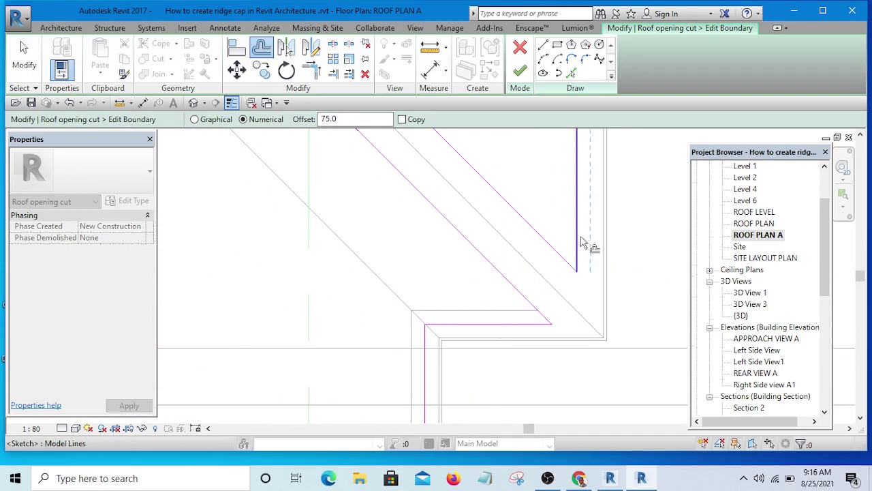
pyautogui.click(583, 240)
pyautogui.scroll(-2, 609, 274)
pyautogui.moveTo(609, 275)
pyautogui.mouseDown(button='middle')
pyautogui.moveTo(609, 362)
pyautogui.moveTo(590, 267)
pyautogui.moveTo(567, 416)
pyautogui.moveTo(550, 214)
pyautogui.moveTo(550, 416)
pyautogui.mouseUp(button='middle')
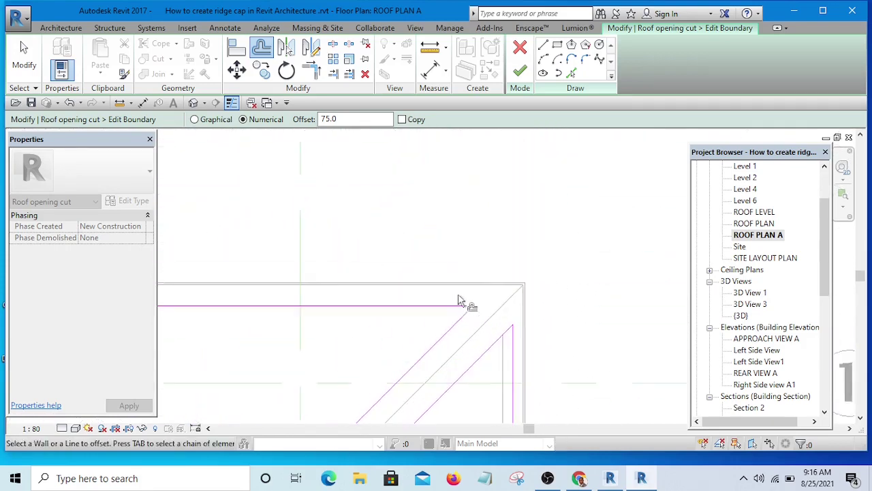
pyautogui.click(450, 308)
pyautogui.scroll(-3, 607, 250)
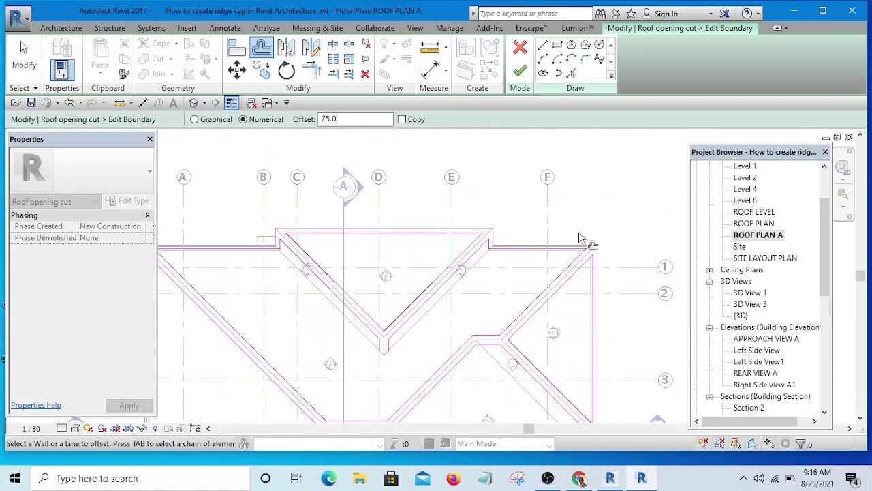
pyautogui.scroll(3, 515, 251)
pyautogui.scroll(2, 518, 262)
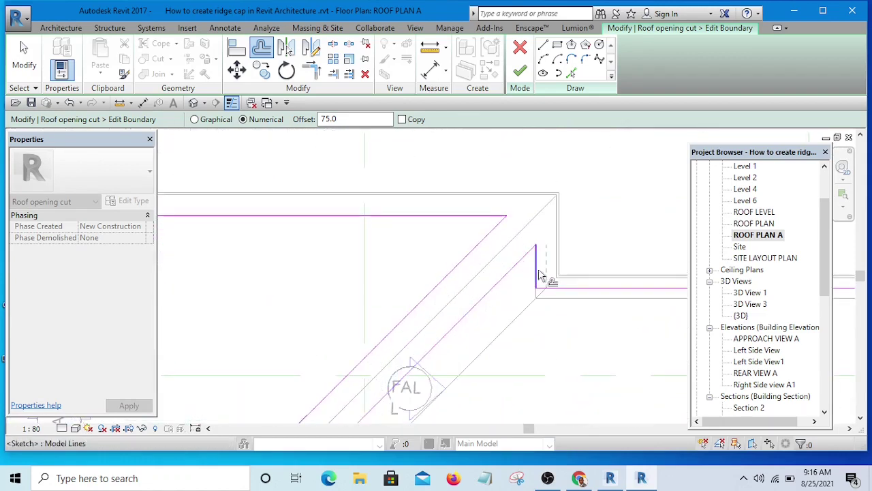
pyautogui.click(539, 275)
pyautogui.click(448, 219)
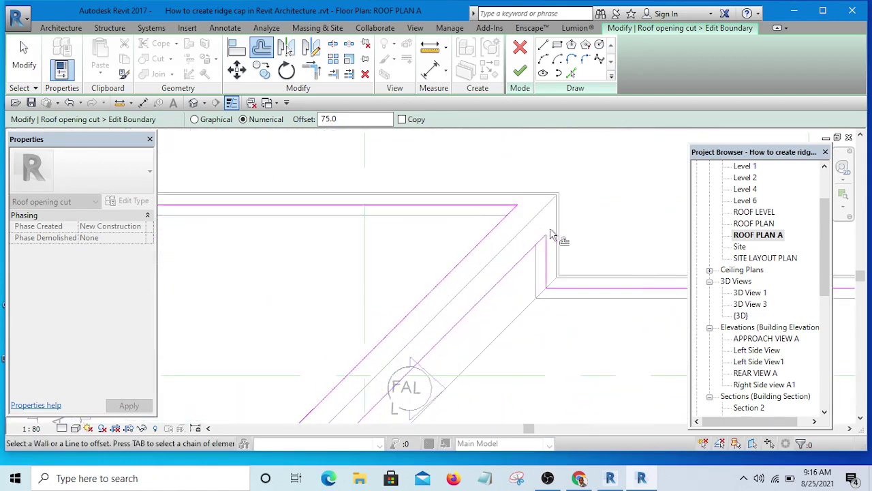
# Step: Finish the opening cut sketch to commit the 75 mm offsets
pyautogui.scroll(-3, 573, 238)
pyautogui.scroll(3, 431, 242)
pyautogui.scroll(2, 431, 241)
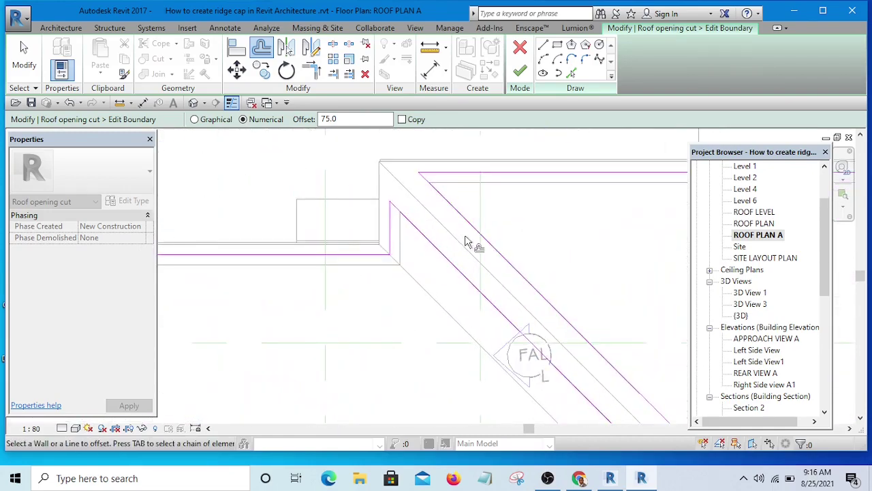
pyautogui.scroll(-3, 467, 232)
pyautogui.scroll(3, 334, 253)
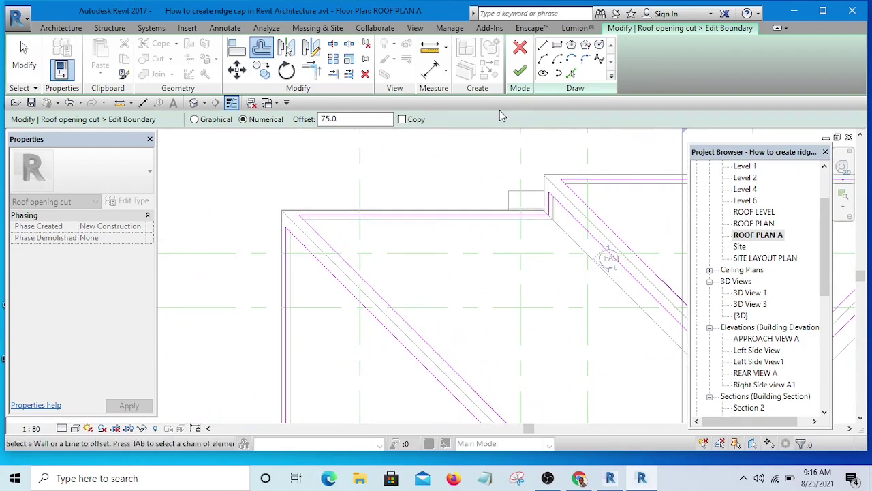
pyautogui.click(522, 73)
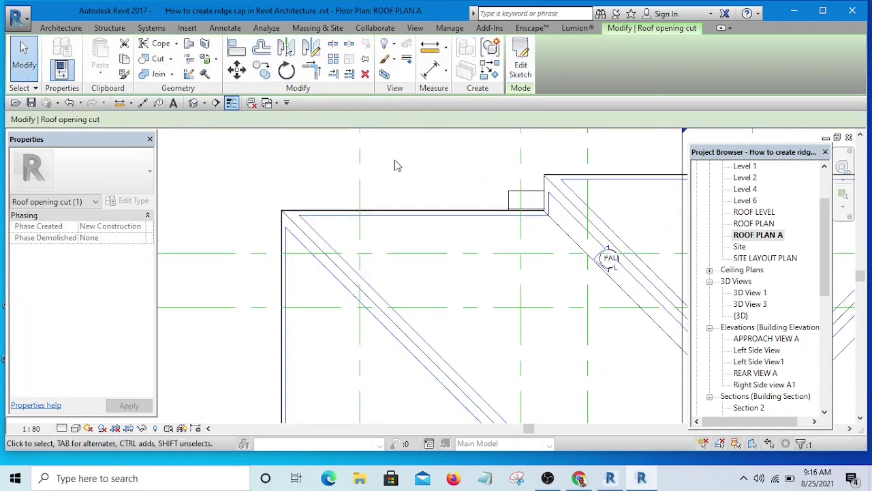
# Step: Select the Generic Roof - 300mm 2 main hip roof and open its footprint sketch
pyautogui.click(289, 193)
pyautogui.click(291, 219)
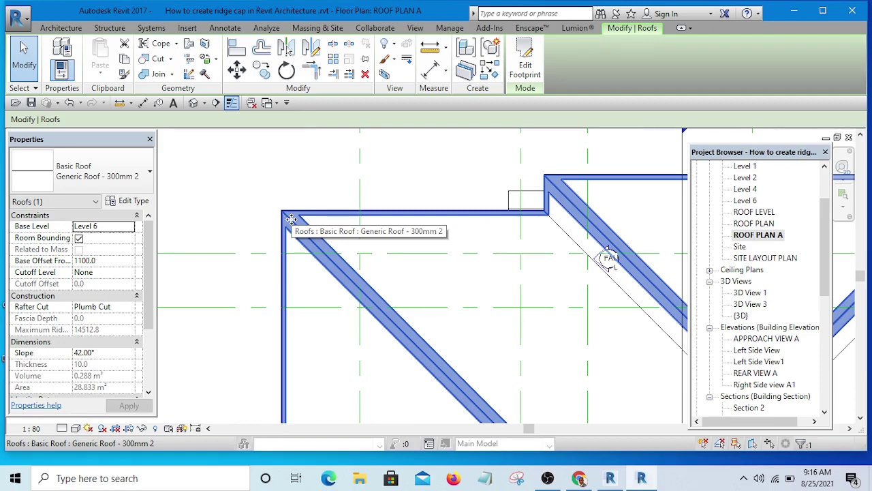
pyautogui.click(526, 66)
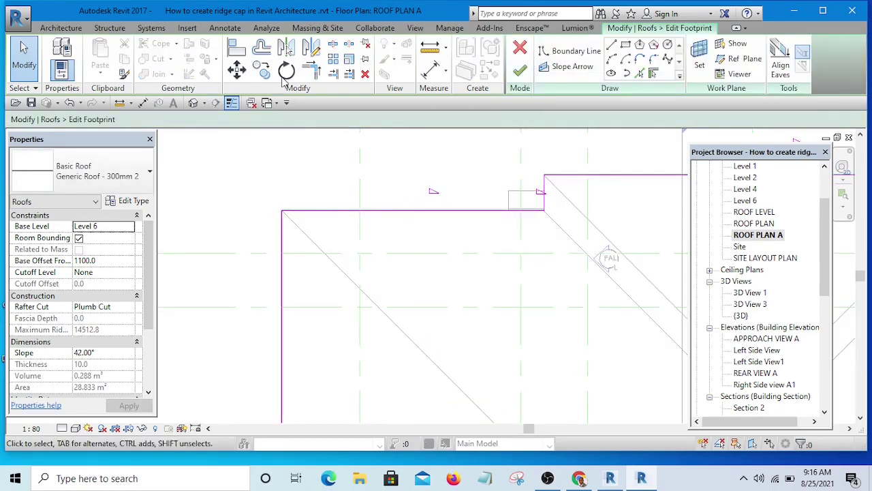
# Step: Offset the top, left, bottom and corner-step footprint edges 75 mm outward
pyautogui.click(263, 51)
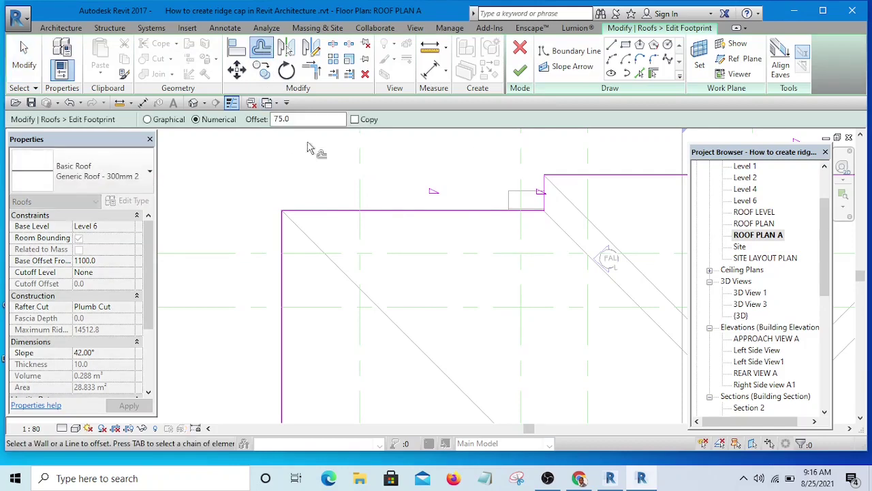
pyautogui.click(395, 211)
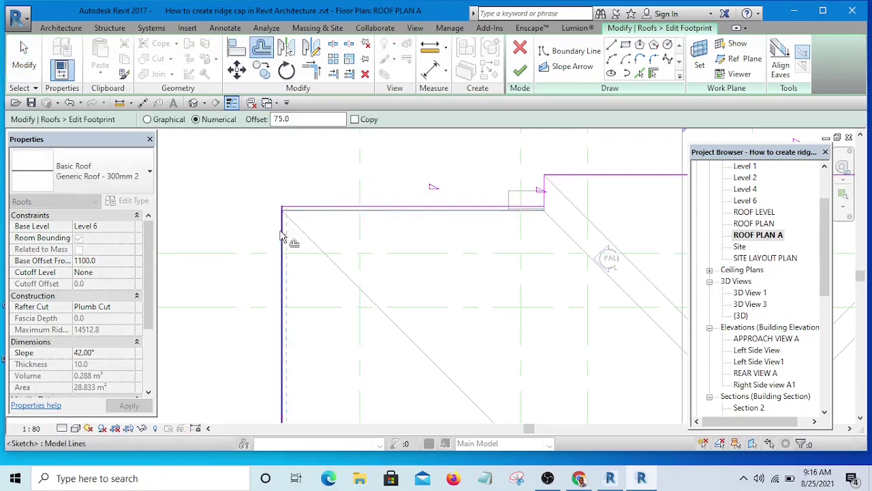
pyautogui.click(283, 252)
pyautogui.scroll(-5, 390, 176)
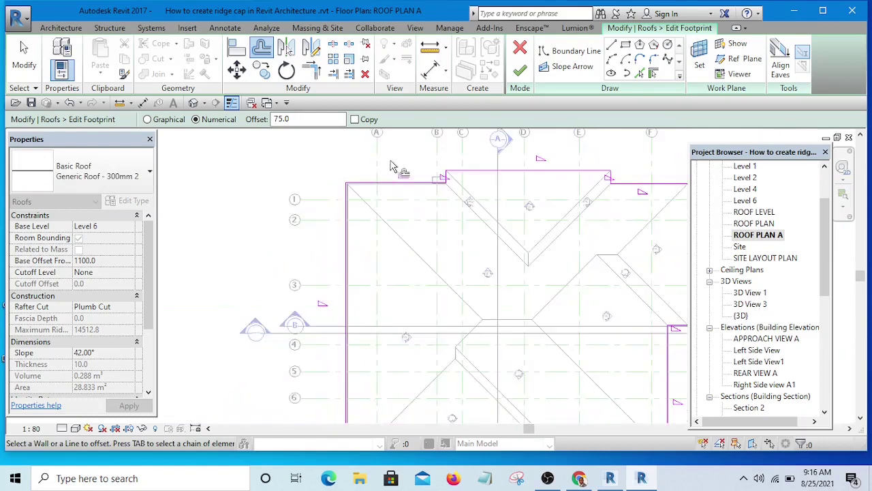
pyautogui.scroll(6, 382, 338)
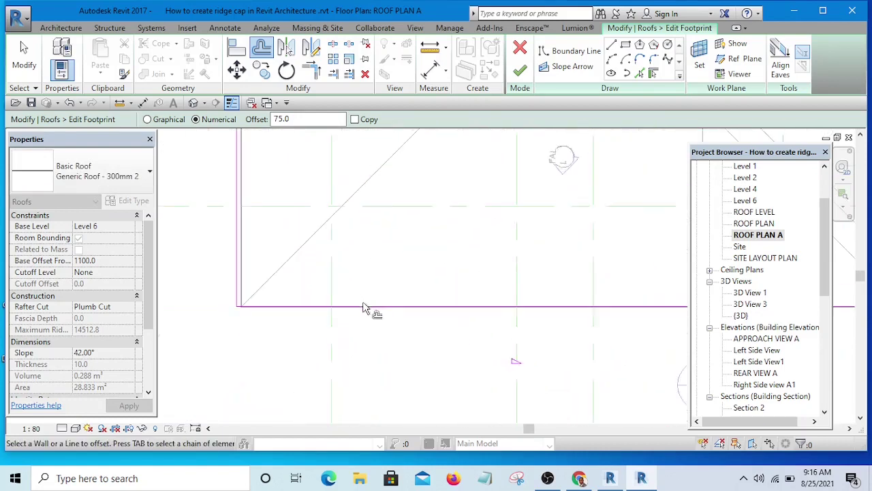
pyautogui.click(341, 308)
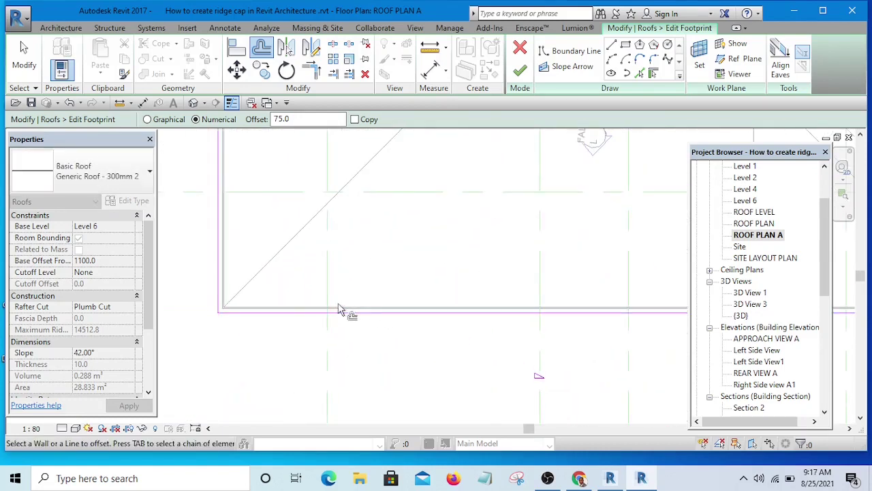
pyautogui.scroll(-4, 399, 318)
pyautogui.scroll(3, 578, 317)
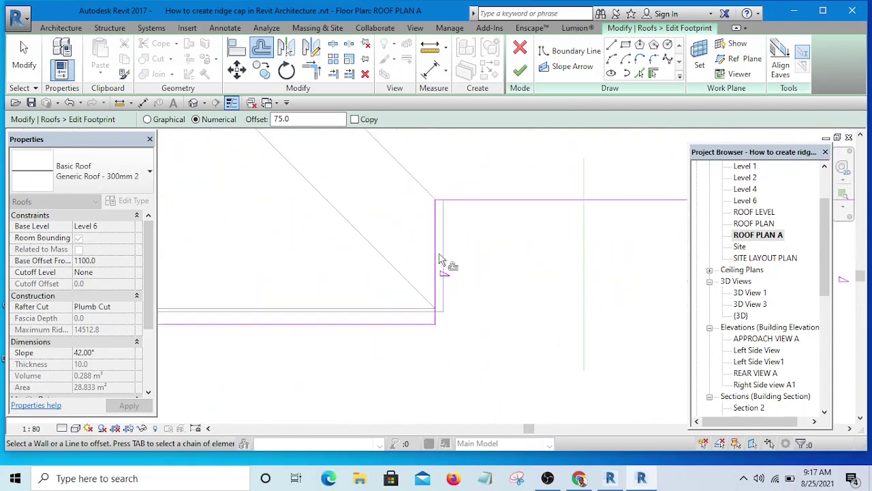
pyautogui.click(438, 258)
pyautogui.click(496, 198)
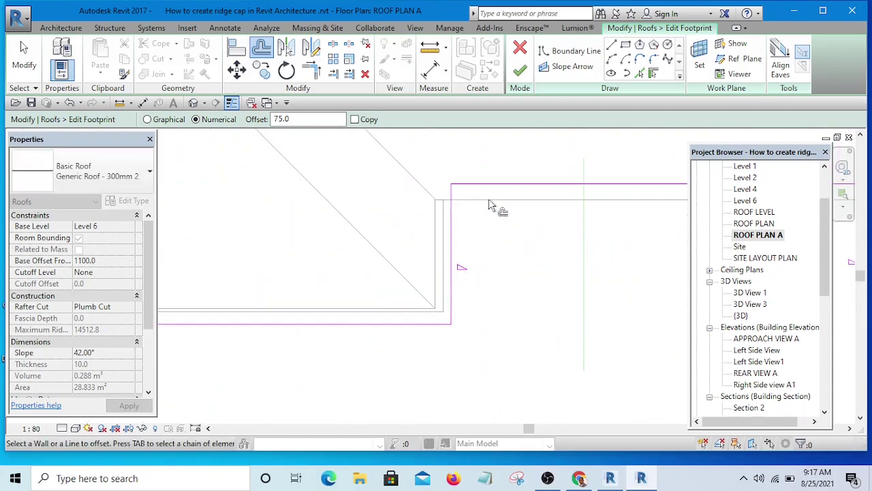
pyautogui.click(500, 188)
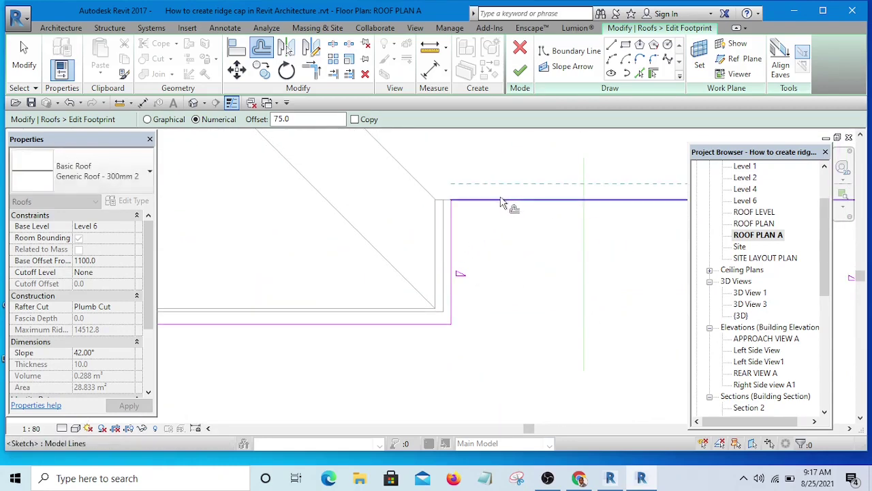
# Step: Offset the footprint edges near grids E–F, the short step and the top edge outward by 75
pyautogui.scroll(-3, 334, 273)
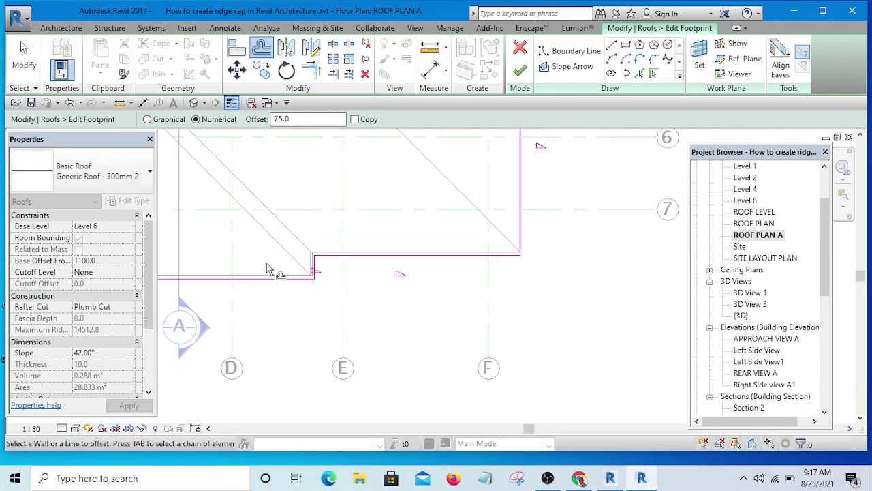
pyautogui.scroll(4, 444, 244)
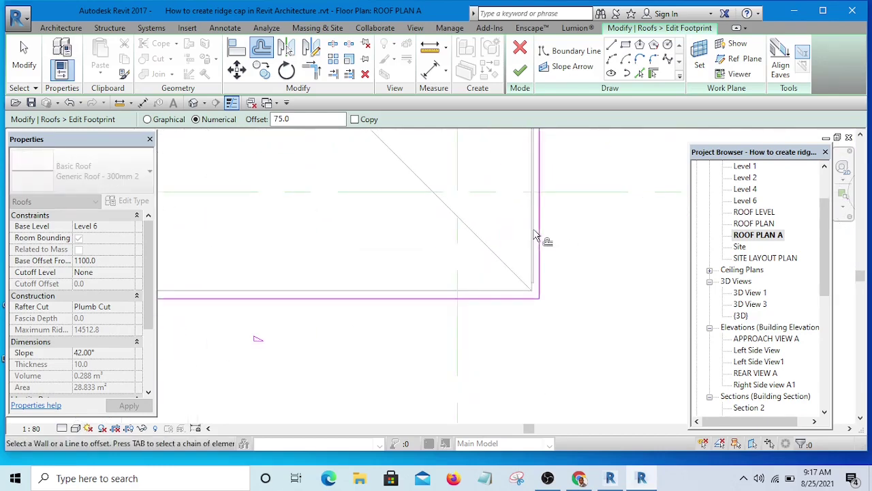
pyautogui.scroll(-3, 538, 234)
pyautogui.scroll(3, 572, 181)
pyautogui.moveTo(547, 385); pyautogui.dragTo(521, 194, button='middle')
pyautogui.scroll(1, 521, 195)
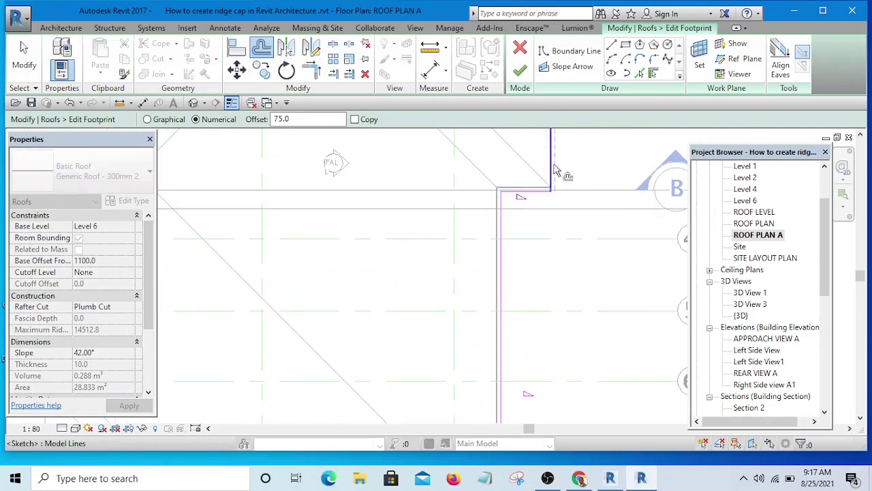
pyautogui.scroll(-4, 603, 295)
pyautogui.scroll(3, 606, 200)
pyautogui.moveTo(605, 200); pyautogui.dragTo(531, 347, button='middle')
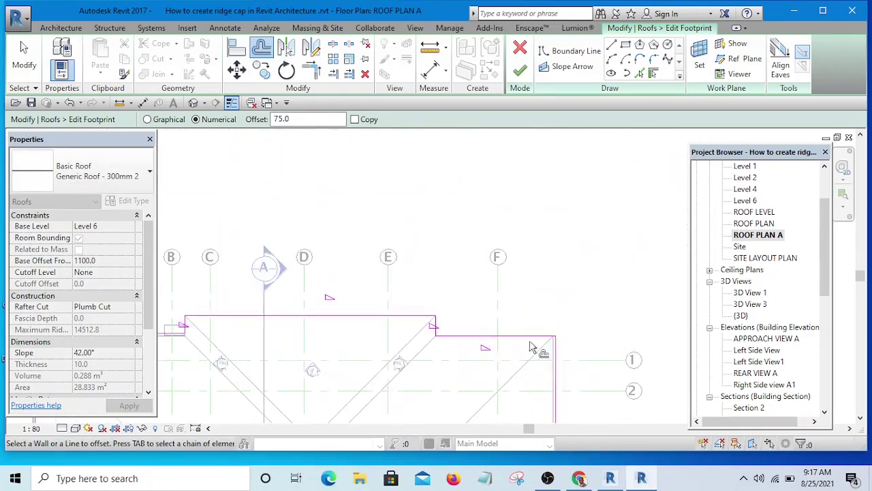
pyautogui.scroll(3, 523, 337)
pyautogui.click(519, 337)
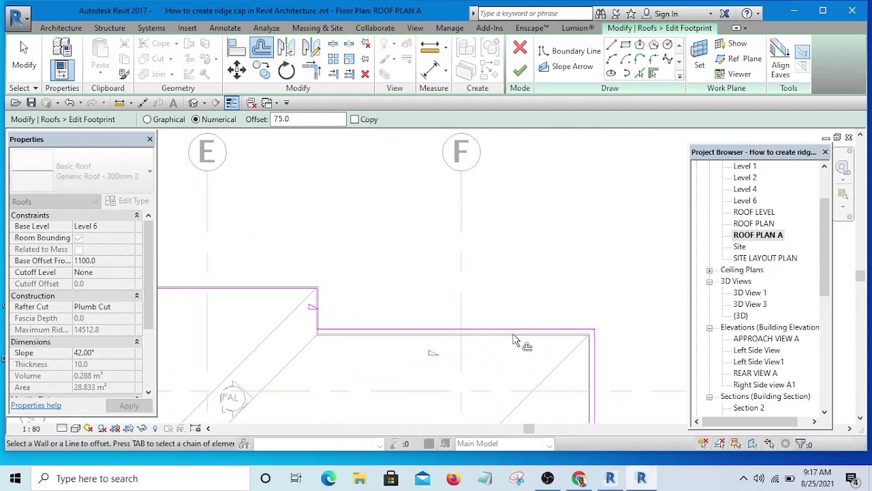
pyautogui.click(320, 312)
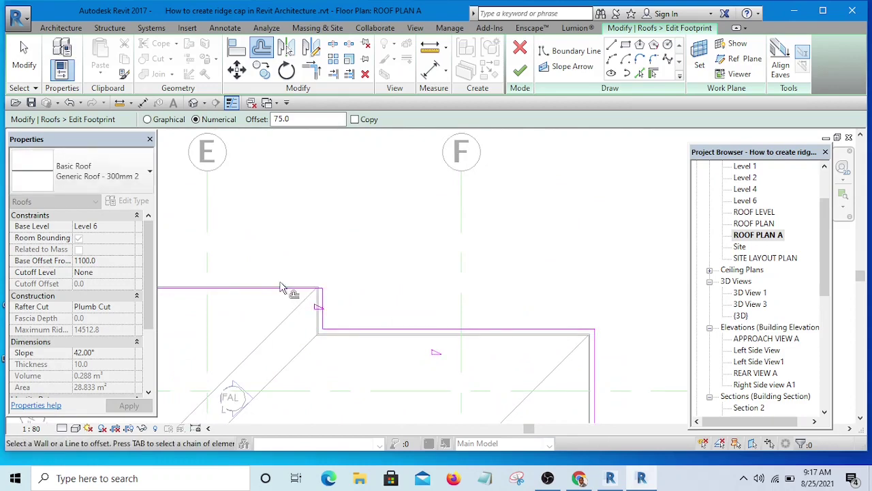
pyautogui.click(285, 293)
# Step: Offset the last vertical corner edge and finish the footprint, growing it to 34.602 m²
pyautogui.scroll(-4, 607, 279)
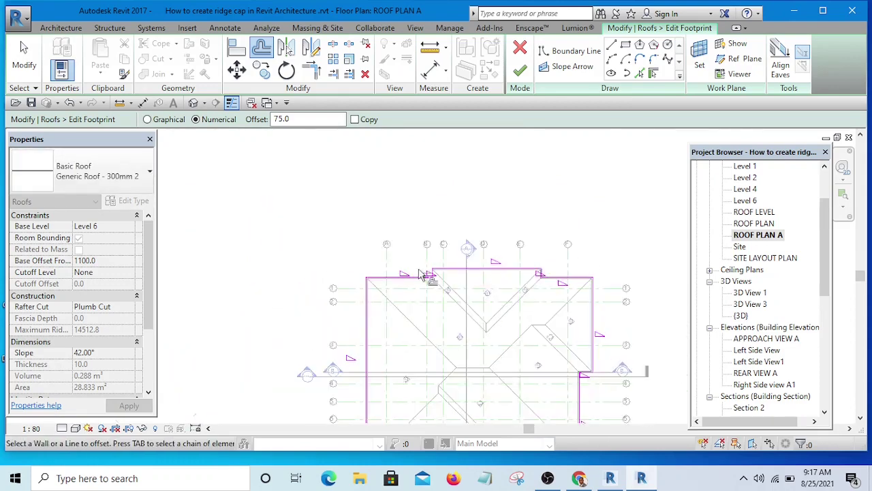
pyautogui.scroll(4, 434, 281)
pyautogui.scroll(3, 434, 281)
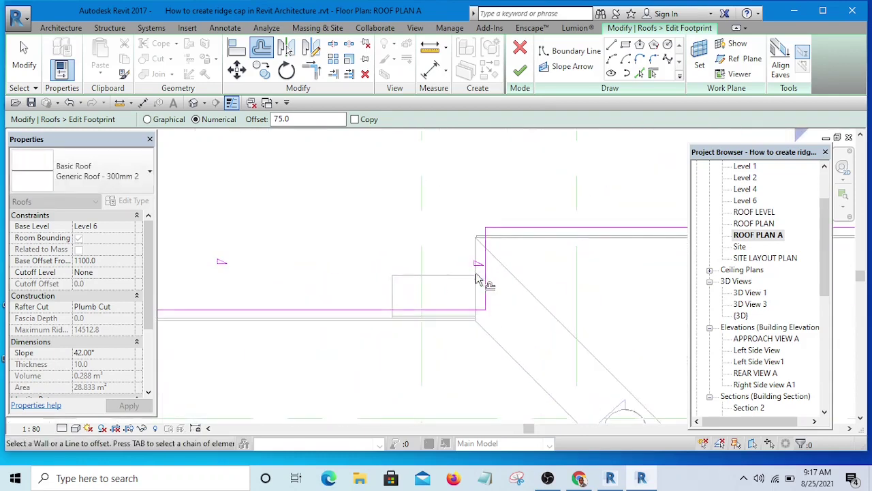
pyautogui.click(479, 278)
pyautogui.click(481, 283)
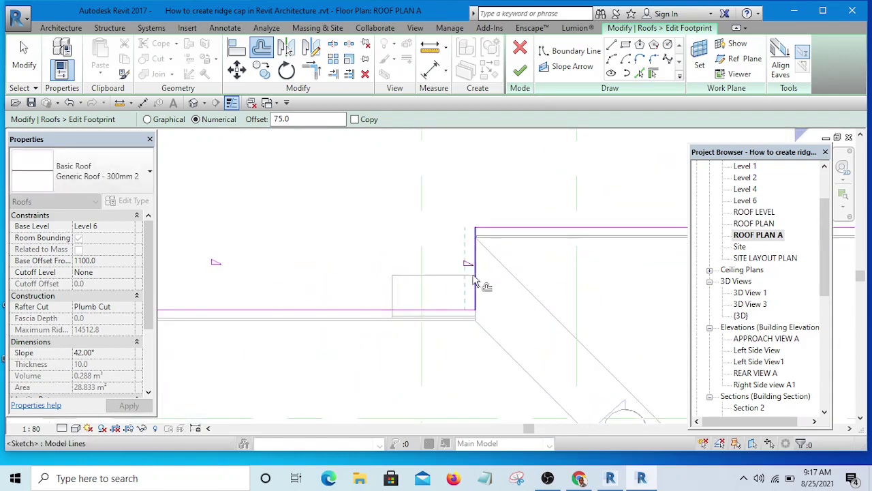
pyautogui.scroll(-3, 507, 257)
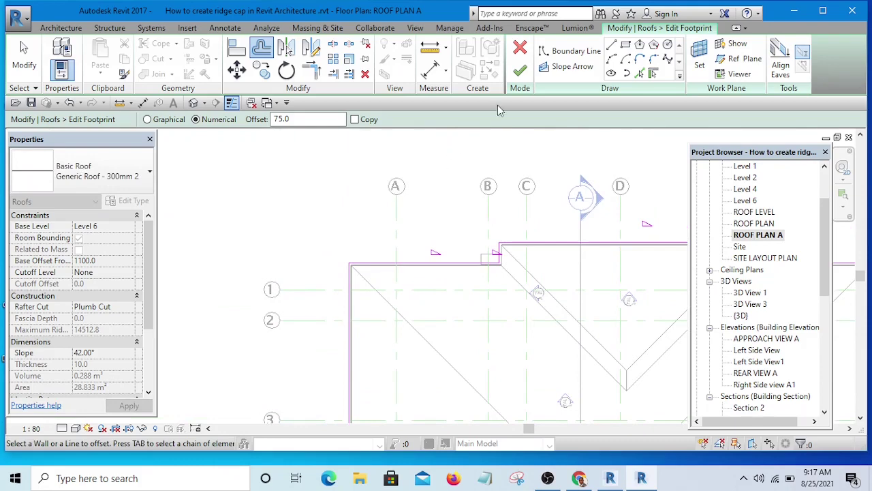
pyautogui.click(522, 72)
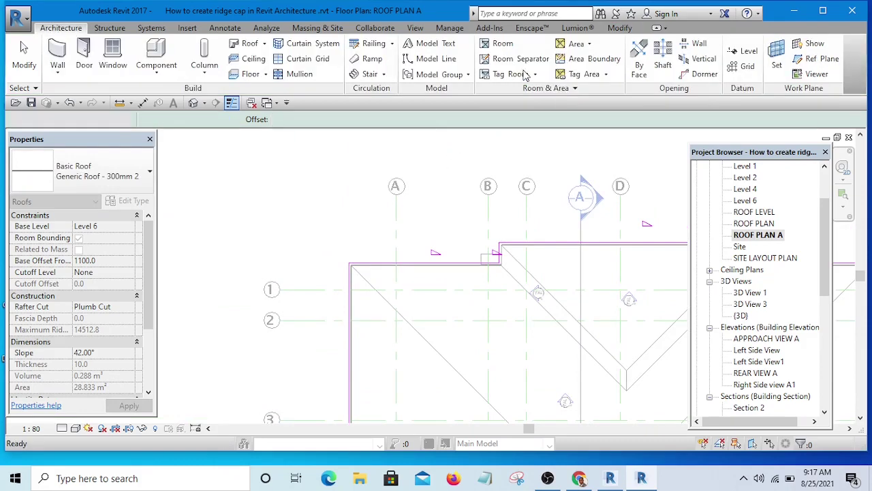
# Step: Open the {3D} view, then the APPROACH VIEW A elevation
pyautogui.click(198, 102)
pyautogui.scroll(5, 257, 293)
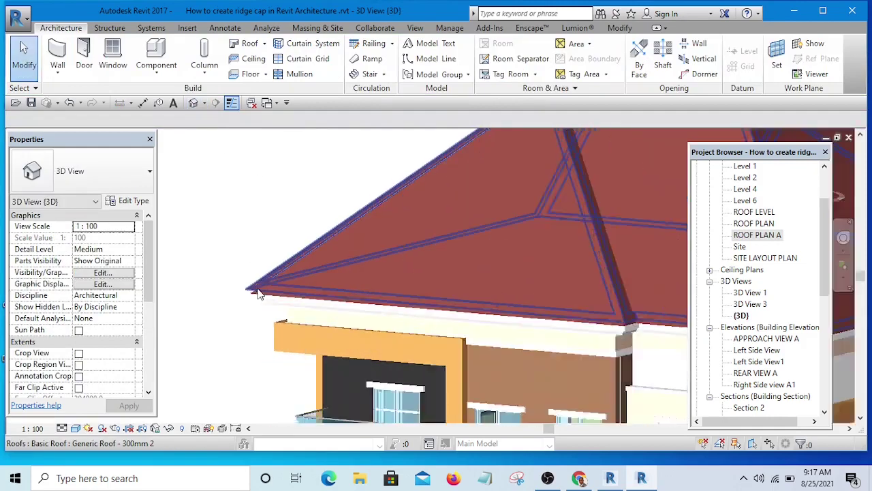
pyautogui.scroll(3, 258, 293)
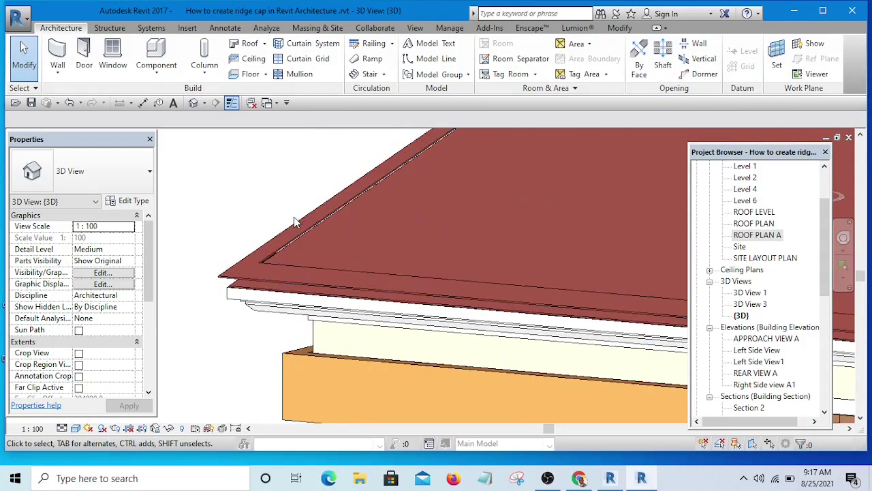
pyautogui.scroll(-1, 264, 297)
pyautogui.scroll(-6, 264, 297)
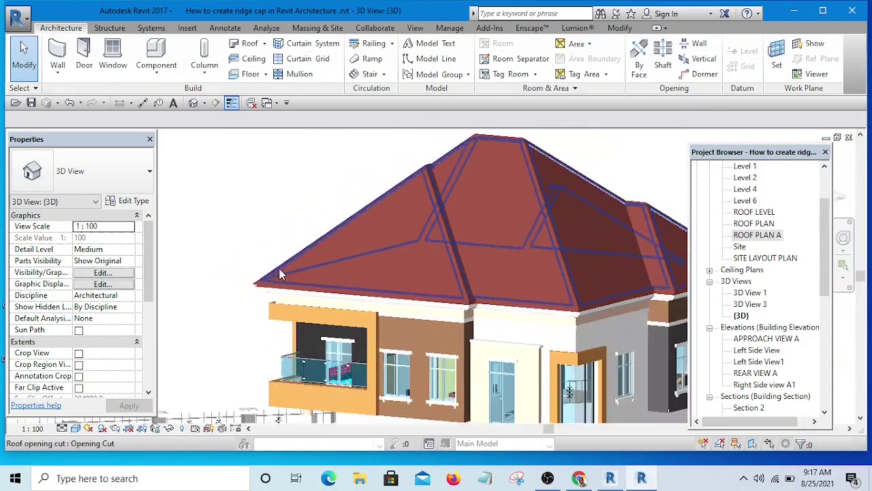
pyautogui.scroll(6, 428, 184)
pyautogui.scroll(3, 428, 184)
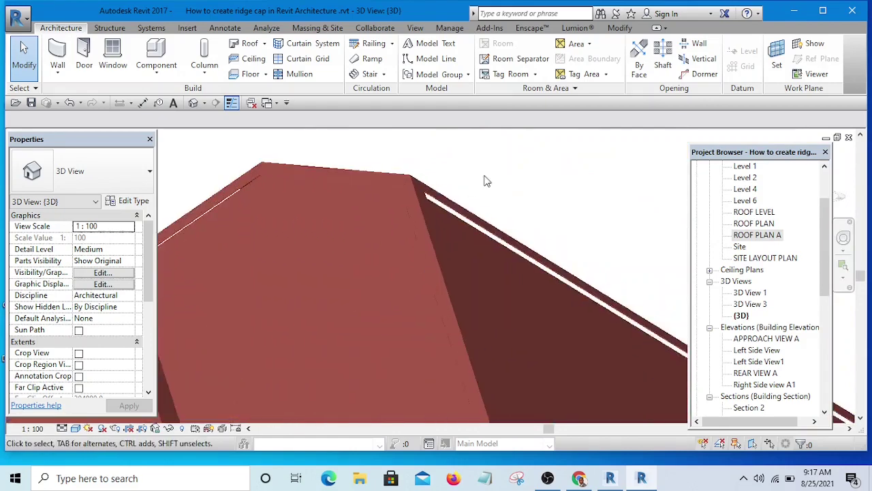
pyautogui.doubleClick(775, 340)
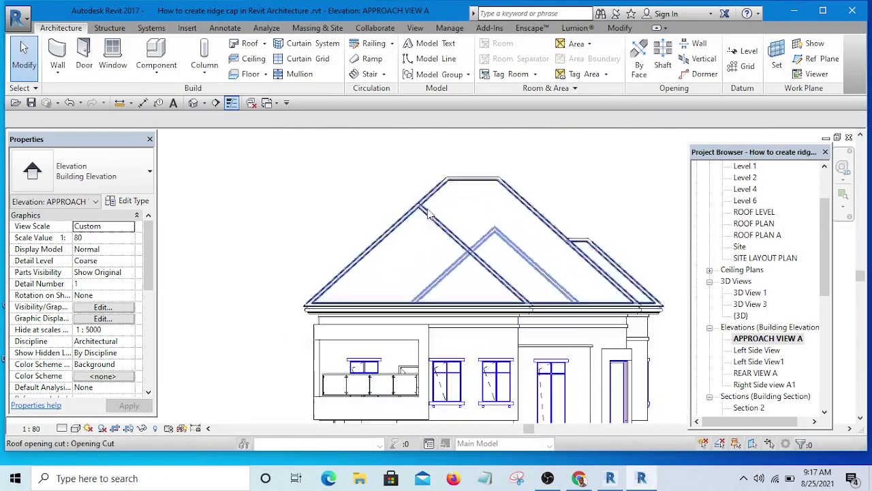
pyautogui.scroll(5, 429, 214)
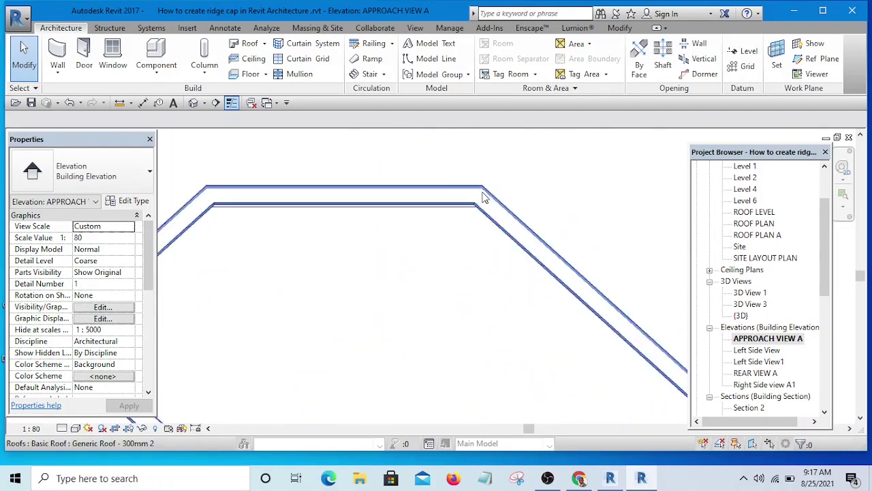
# Step: Move the new roof down from its eave onto the wall top, nudging it slightly lower
pyautogui.click(482, 198)
pyautogui.scroll(-5, 483, 197)
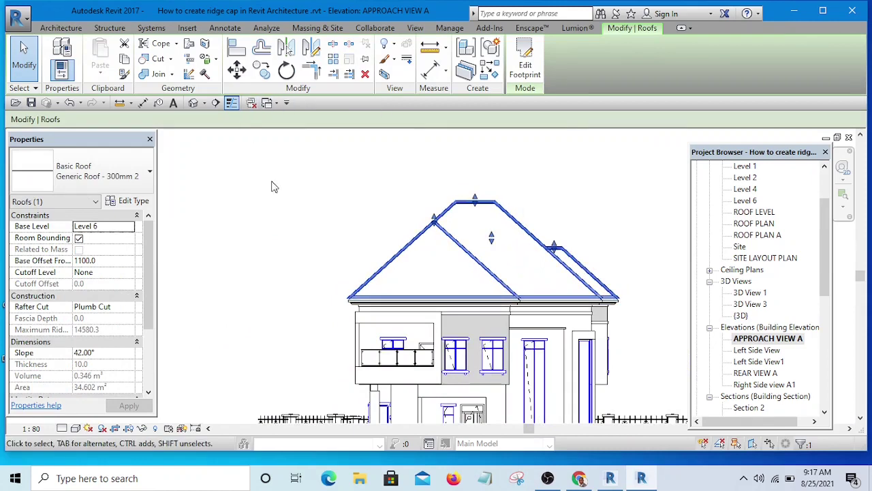
pyautogui.scroll(5, 349, 338)
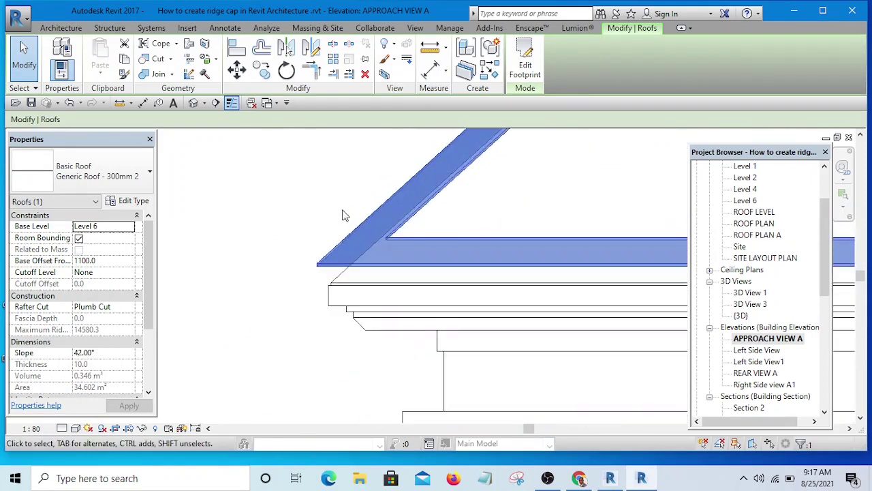
pyautogui.click(237, 69)
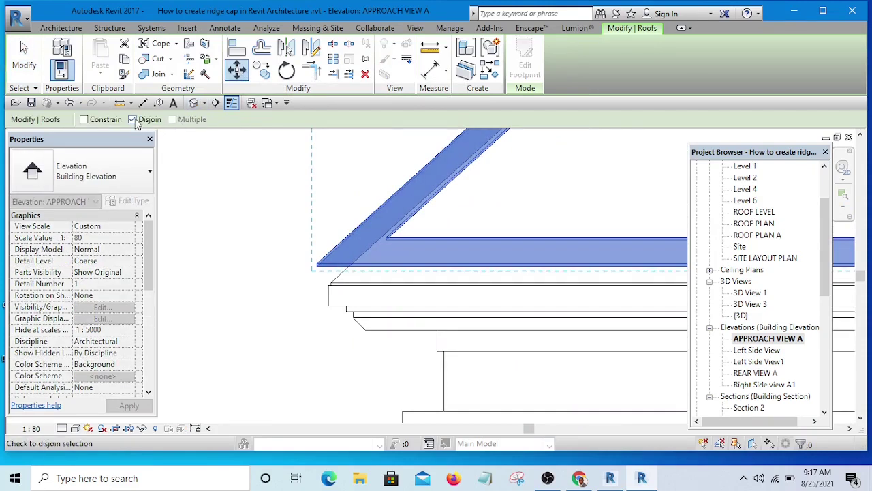
pyautogui.scroll(3, 337, 286)
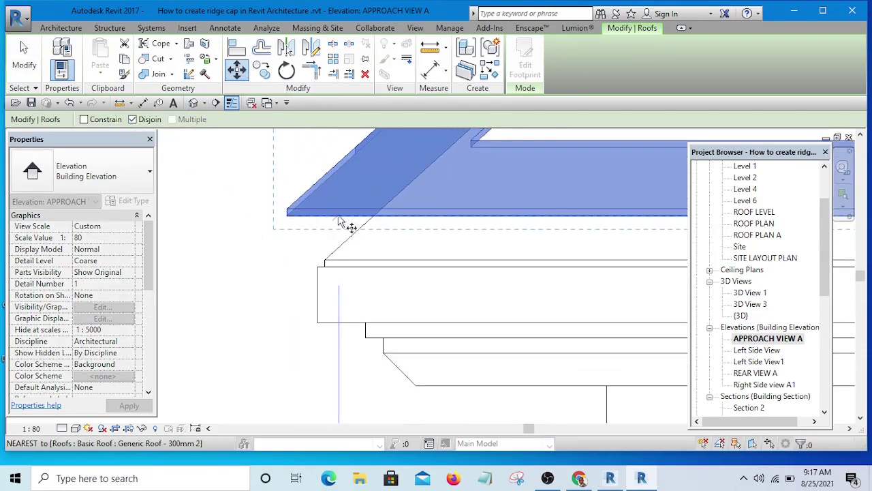
pyautogui.click(330, 219)
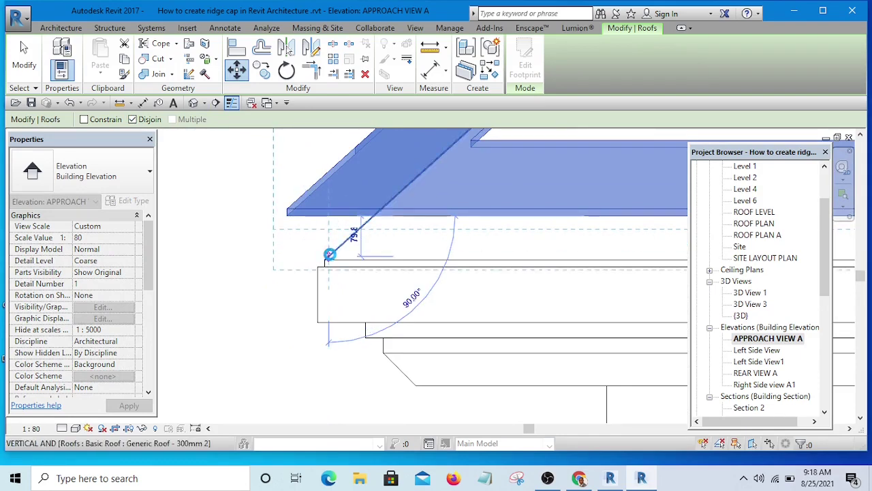
pyautogui.click(329, 254)
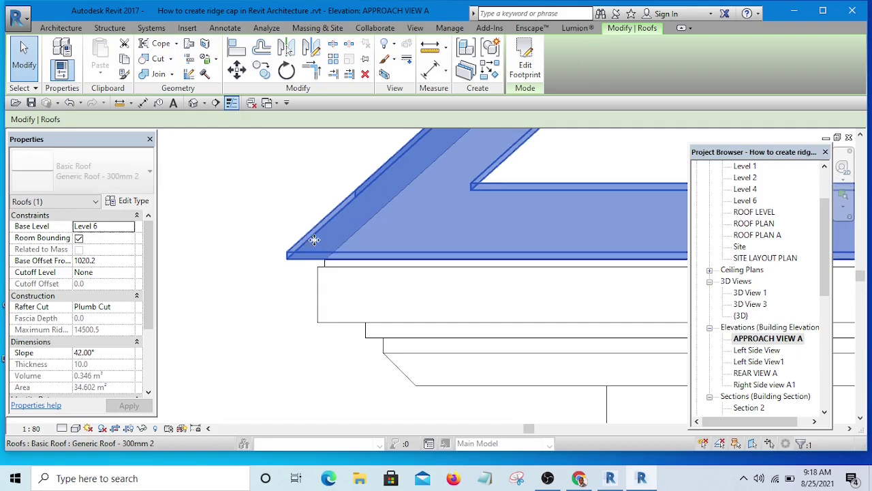
pyautogui.press('Down')
pyautogui.press('Down')
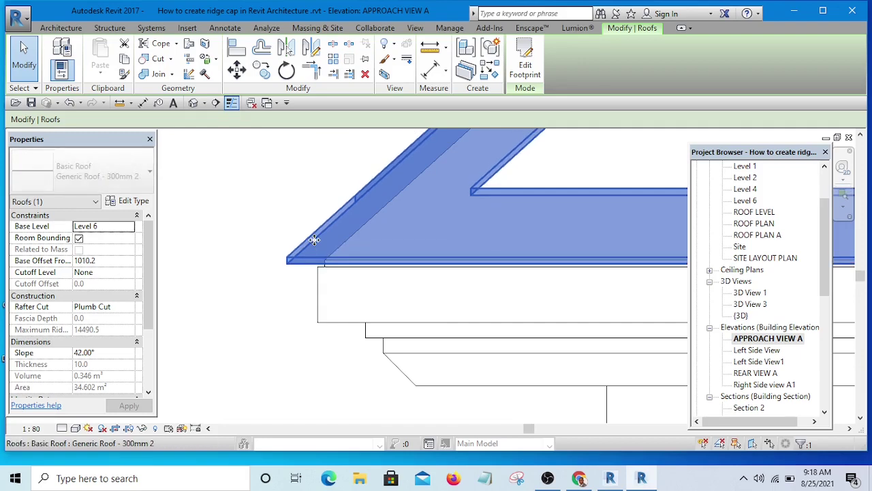
# Step: Deselect the roof and orbit the {3D} view to inspect the caps along the hips and eaves
pyautogui.click(298, 203)
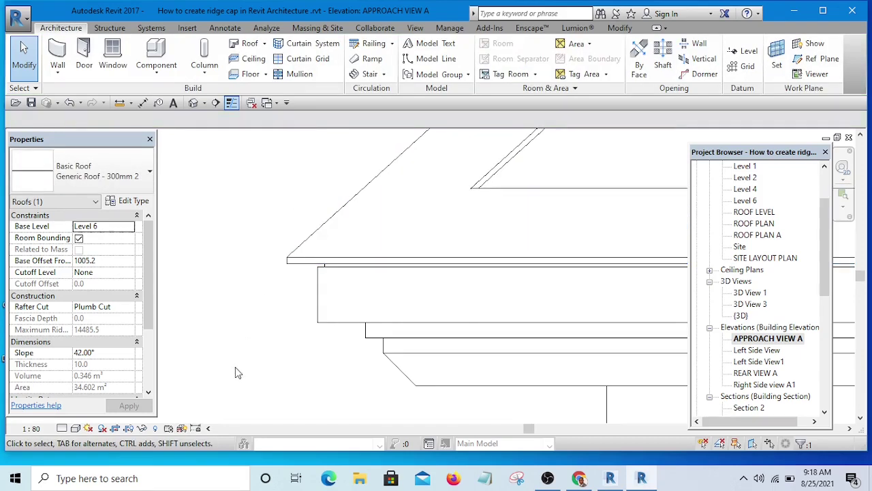
pyautogui.scroll(-3, 237, 370)
pyautogui.scroll(-3, 272, 272)
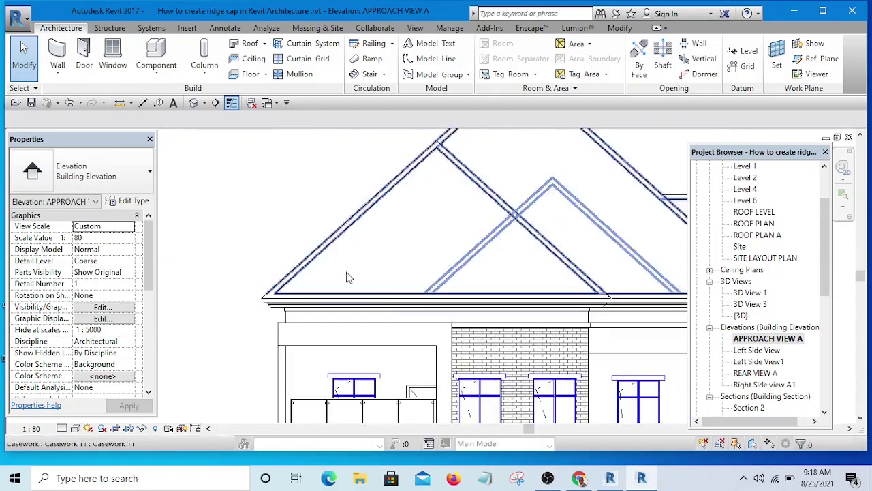
pyautogui.click(193, 103)
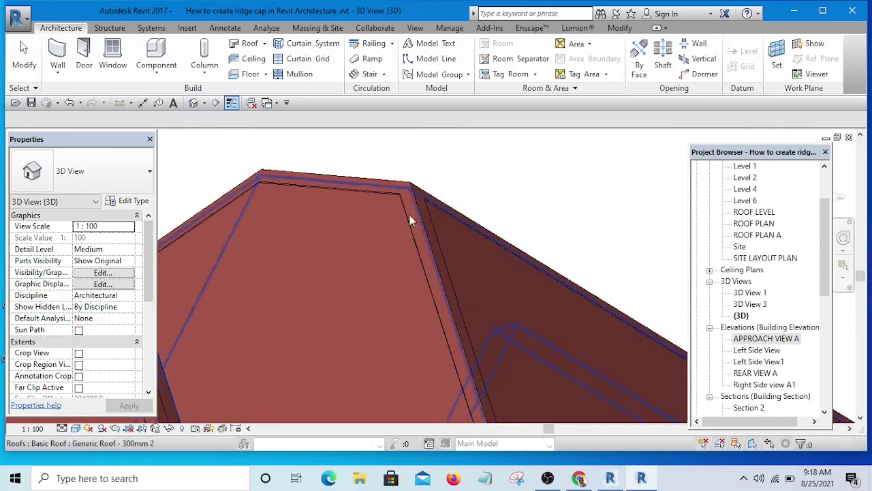
pyautogui.keyDown('shift'); pyautogui.moveTo(409, 215); pyautogui.dragTo(564, 169, button='middle'); pyautogui.keyUp('shift')
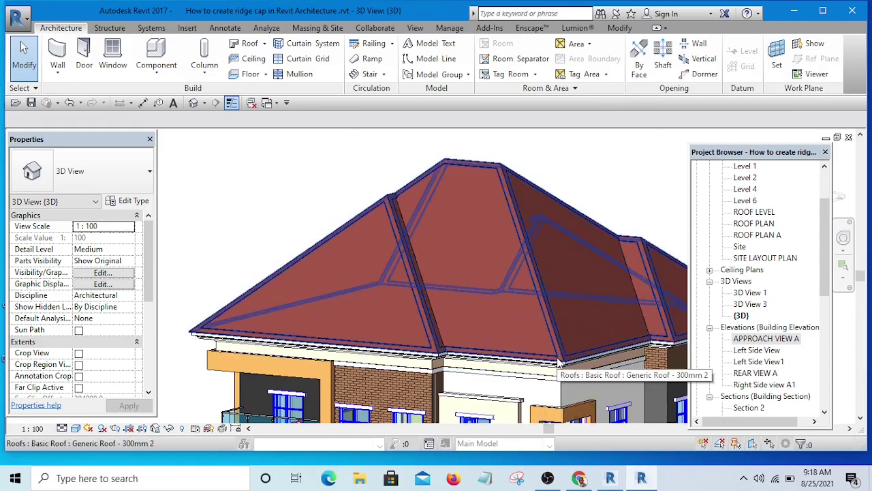
pyautogui.keyDown('shift'); pyautogui.moveTo(557, 361); pyautogui.dragTo(436, 259, button='middle'); pyautogui.keyUp('shift')
pyautogui.scroll(5, 488, 379)
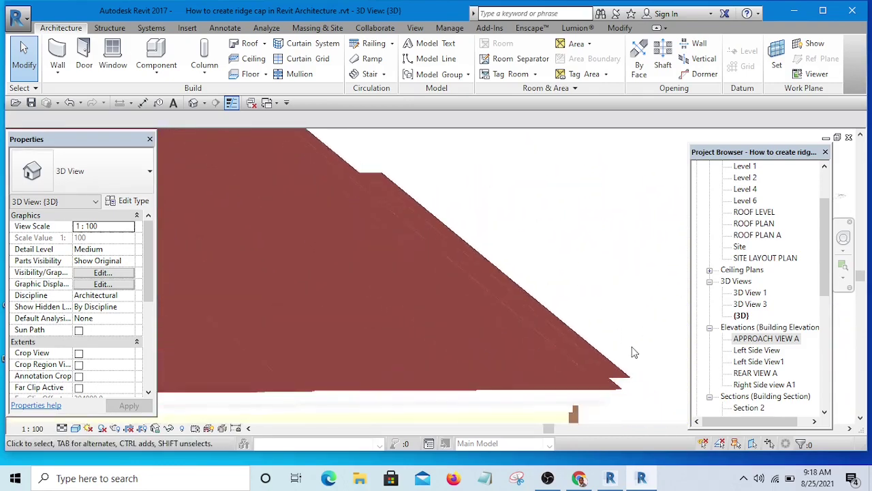
pyautogui.scroll(-2, 425, 244)
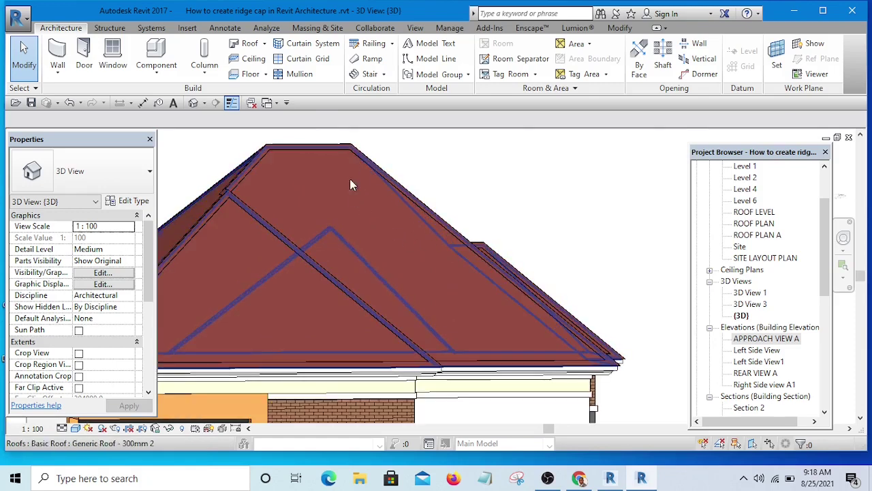
# Step: Open the Roofing - Tile 2 layer material from the main roof's type structure
pyautogui.click(334, 207)
pyautogui.scroll(-1, 313, 192)
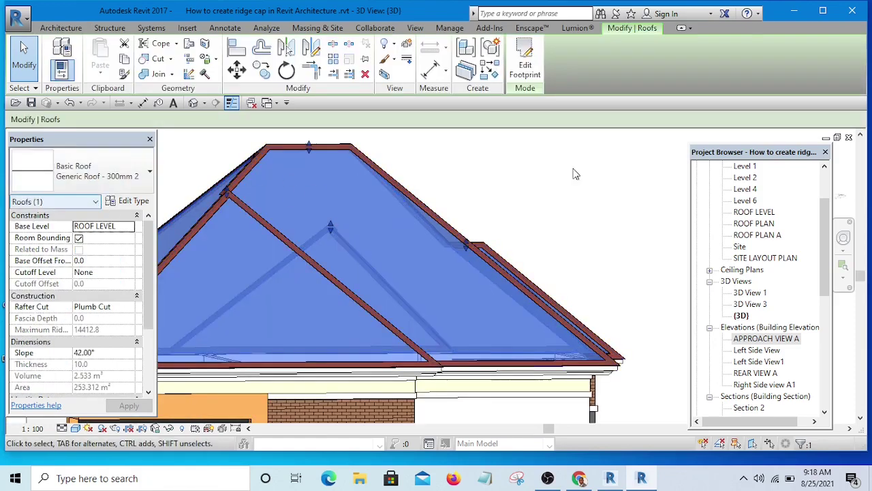
pyautogui.scroll(-2, 573, 184)
pyautogui.scroll(-1, 572, 190)
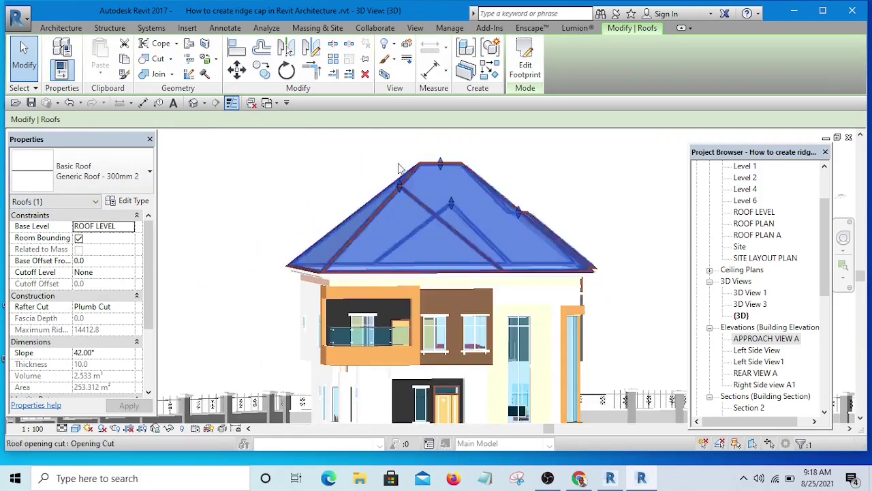
pyautogui.click(133, 202)
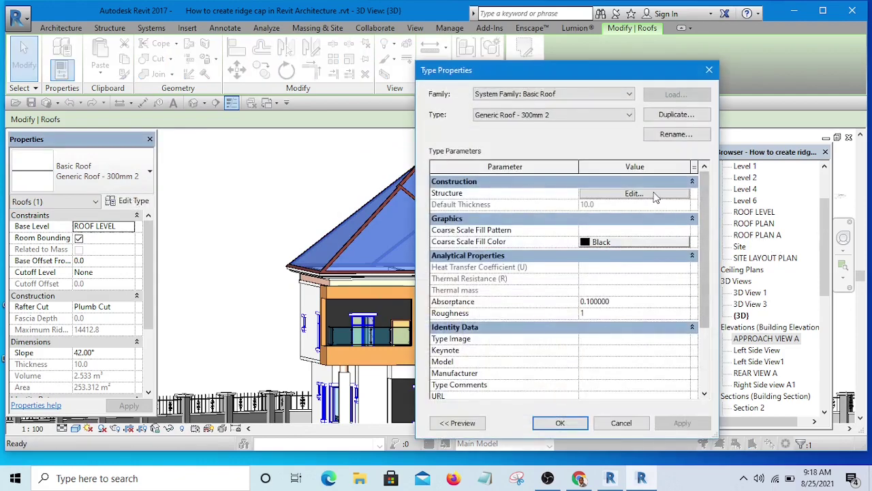
pyautogui.click(635, 194)
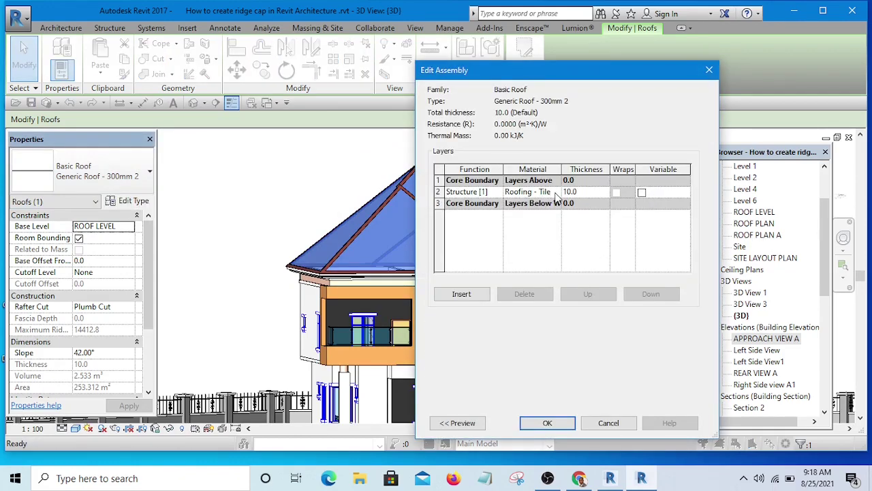
pyautogui.click(557, 192)
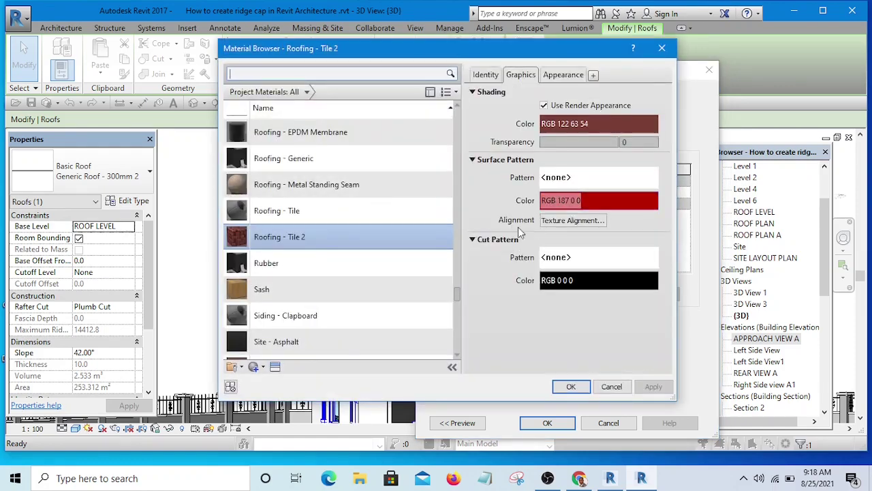
# Step: Set the material's model surface pattern to Shake 150mm and confirm all dialogs
pyautogui.click(577, 178)
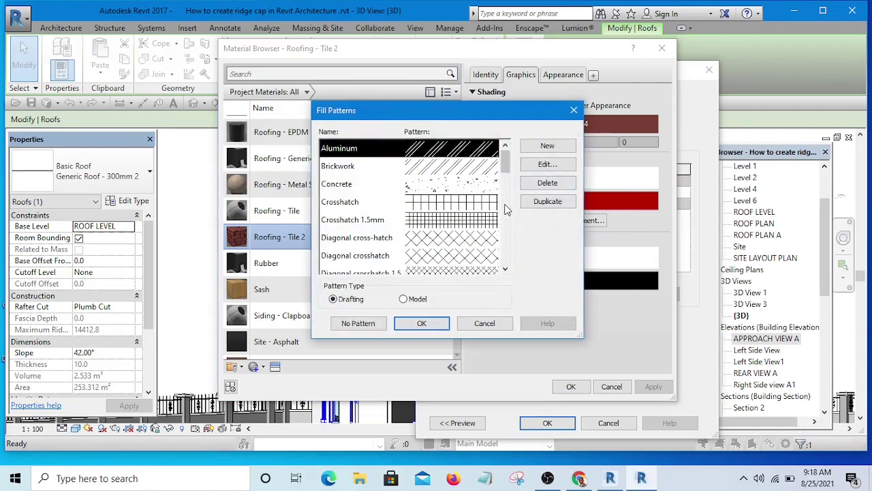
pyautogui.moveTo(511, 176); pyautogui.dragTo(504, 244)
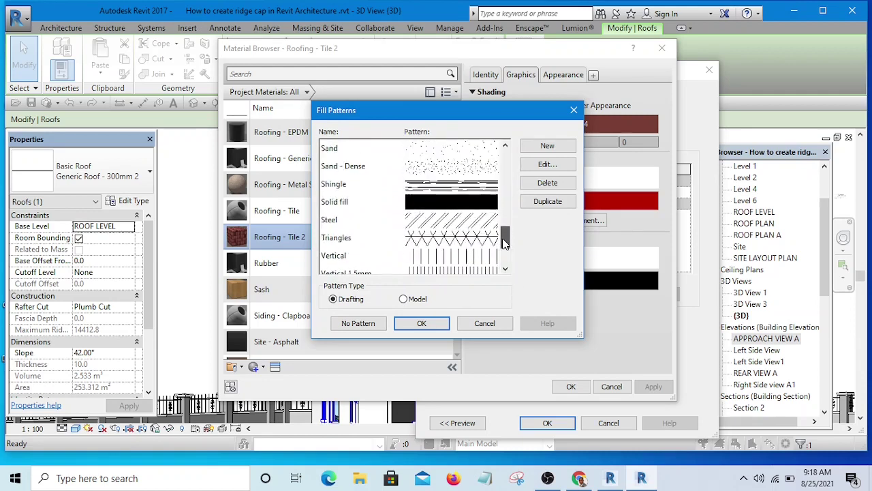
pyautogui.click(403, 299)
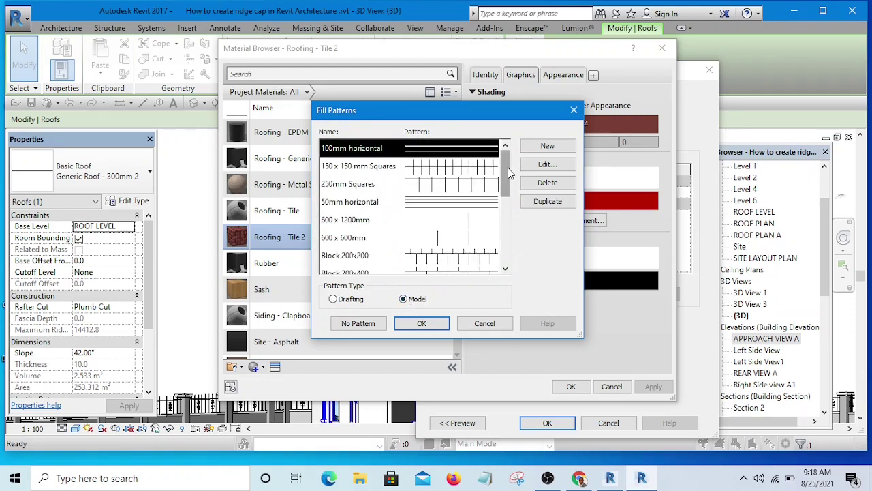
pyautogui.moveTo(509, 173); pyautogui.dragTo(505, 231)
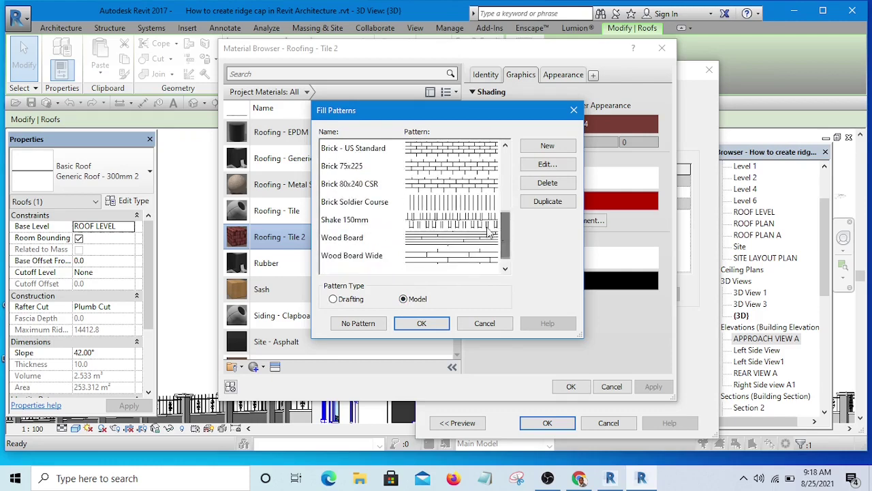
pyautogui.click(429, 225)
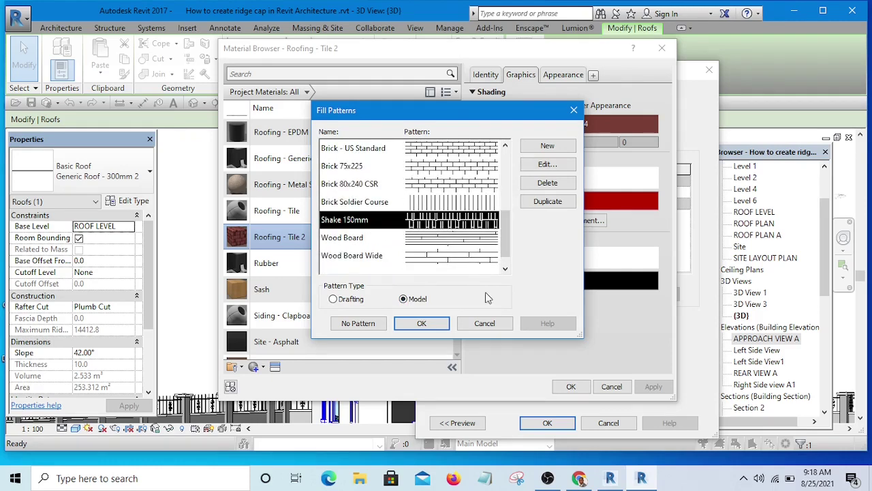
pyautogui.click(442, 328)
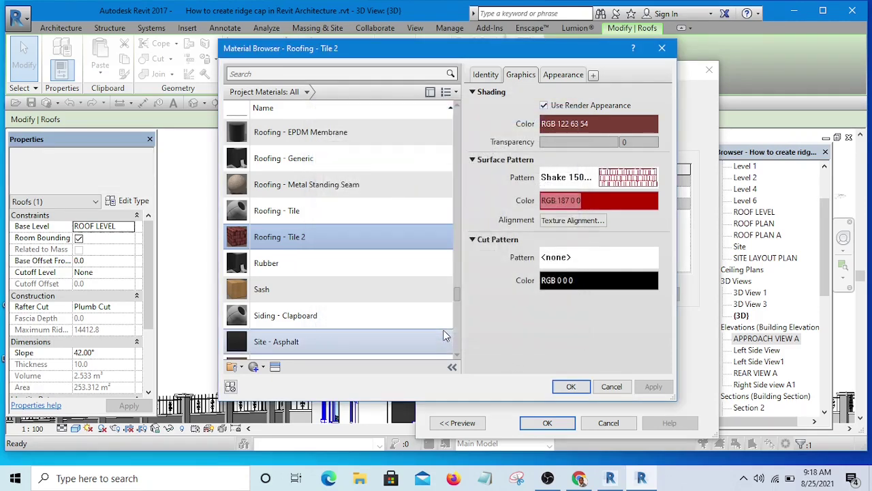
pyautogui.click(570, 386)
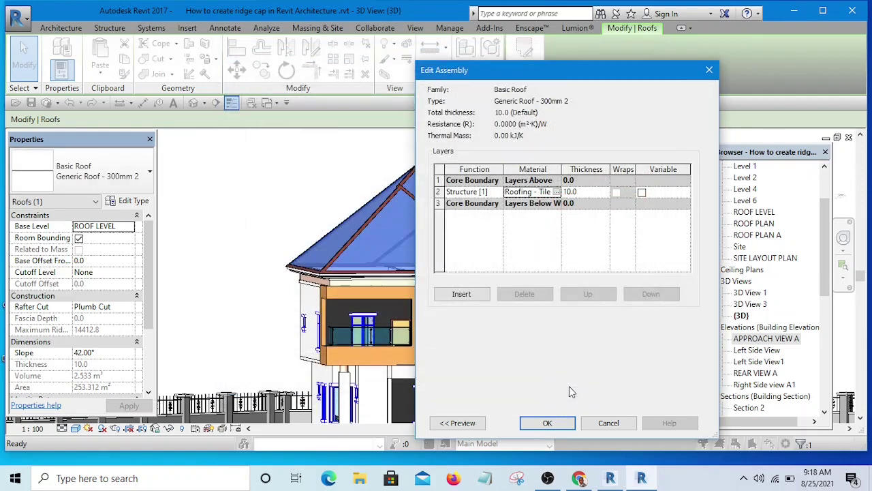
pyautogui.click(554, 427)
pyautogui.click(559, 423)
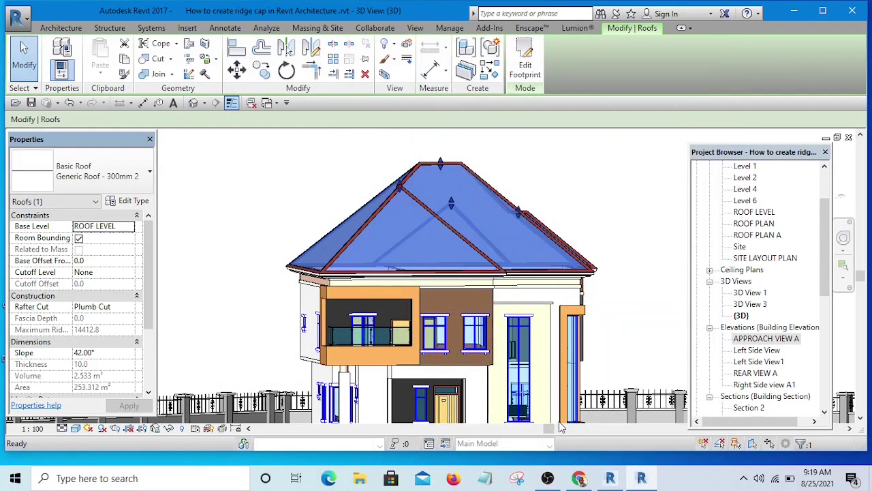
pyautogui.click(662, 262)
pyautogui.scroll(6, 429, 192)
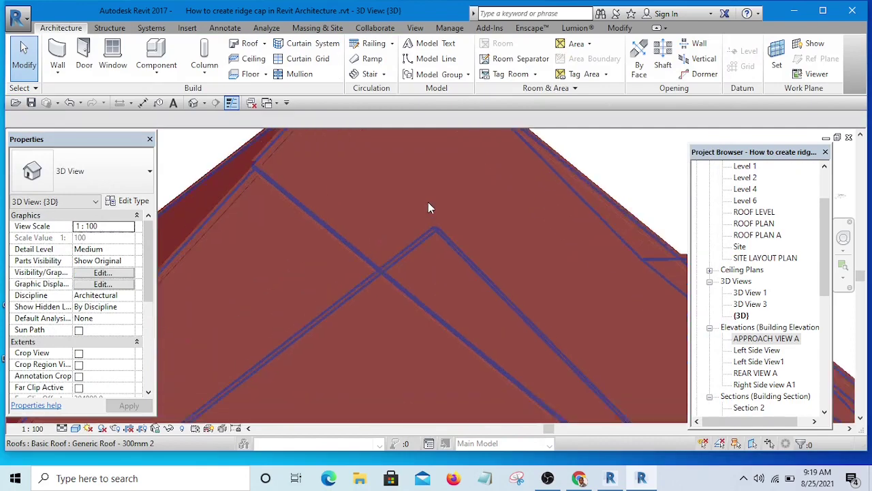
pyautogui.scroll(-5, 668, 229)
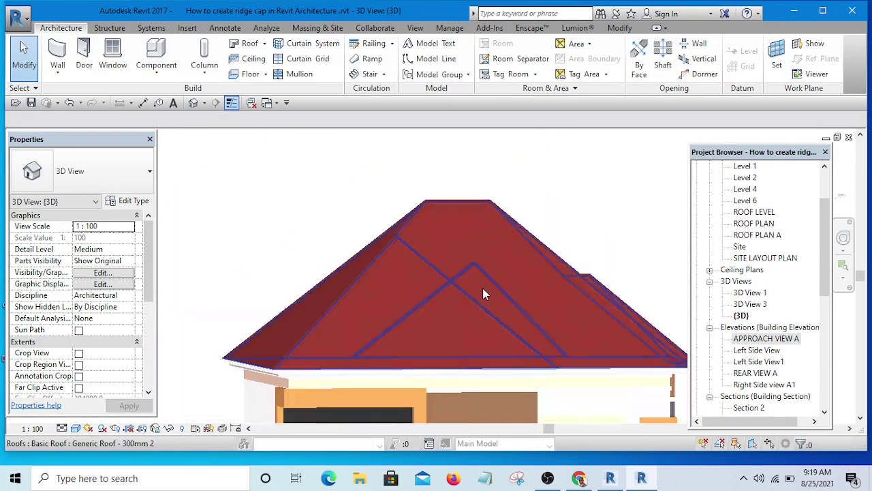
pyautogui.scroll(4, 419, 297)
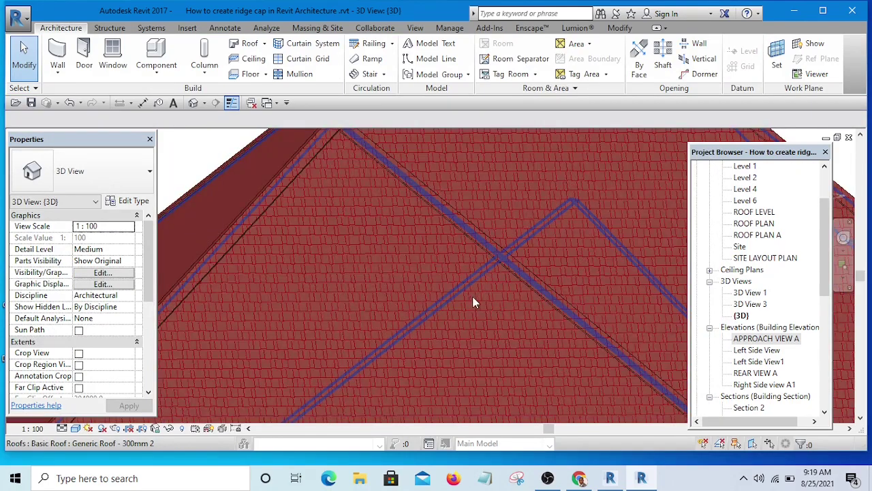
pyautogui.scroll(-5, 473, 294)
pyautogui.scroll(-2, 477, 291)
pyautogui.moveTo(610, 234); pyautogui.dragTo(335, 275, button='middle')
pyautogui.scroll(6, 440, 320)
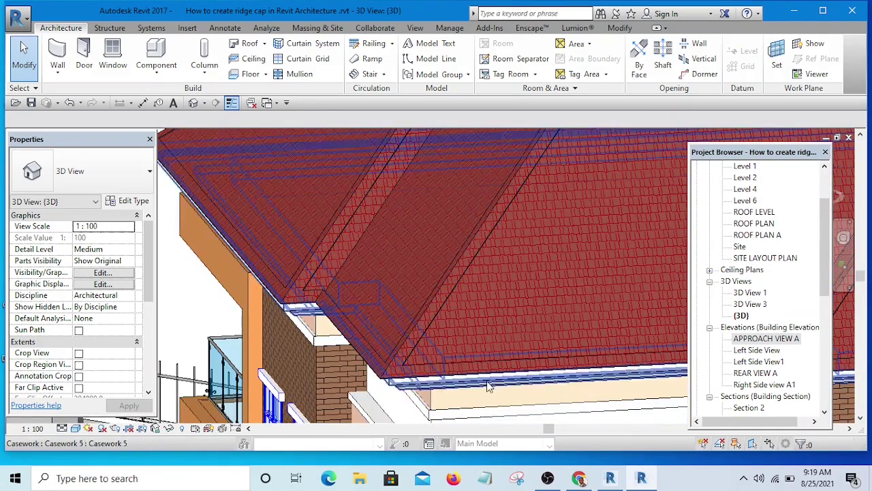
pyautogui.scroll(-6, 352, 224)
pyautogui.keyDown('shift'); pyautogui.moveTo(294, 214); pyautogui.dragTo(538, 239, button='middle'); pyautogui.keyUp('shift')
pyautogui.scroll(5, 361, 171)
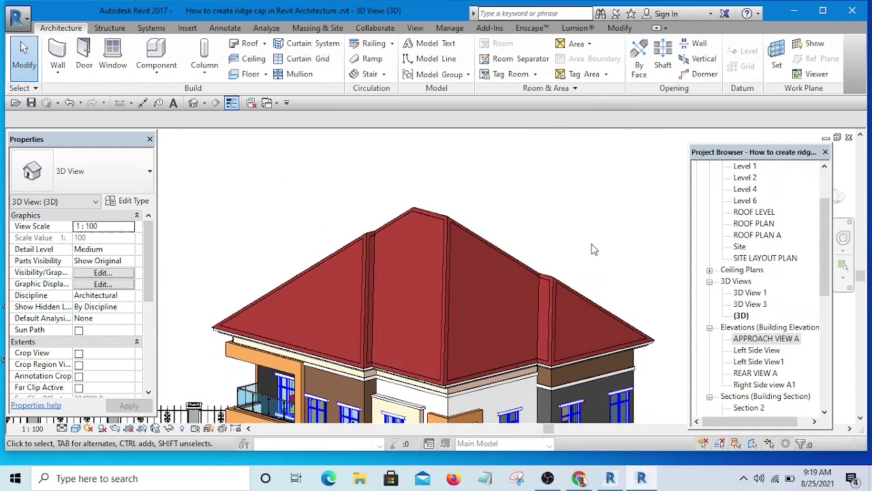